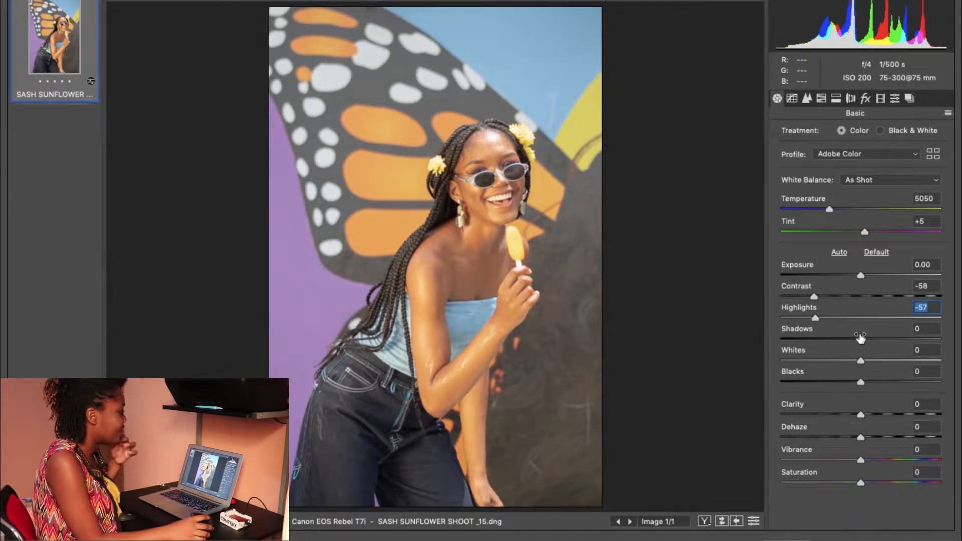
- Set Shadows to +43, Clarity to +13, Blacks to -14 and Saturation to -8, and raise Vibrance slightly
left_click_drag(860, 341, 895, 339)
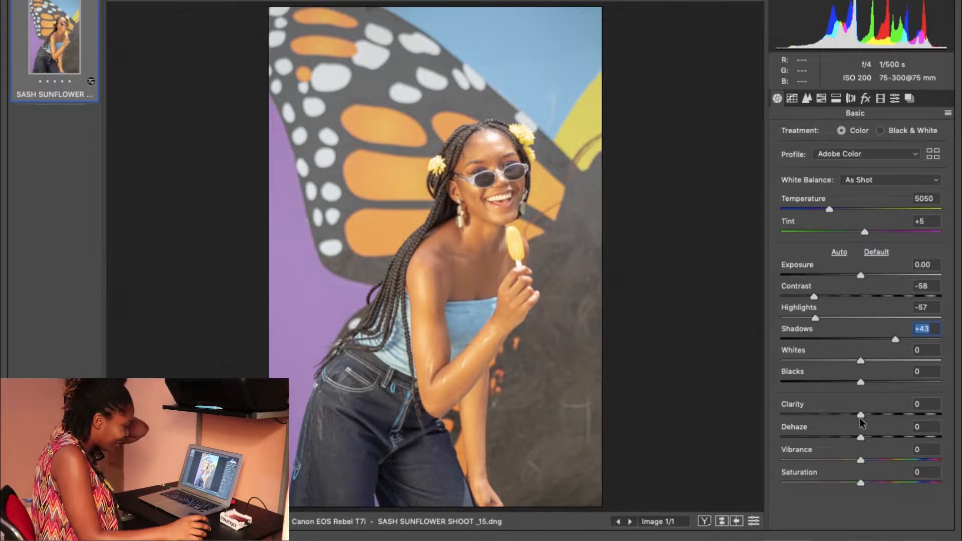
mouse_move(861, 416)
left_mouse_down()
mouse_move(951, 419)
mouse_move(864, 418)
mouse_move(874, 419)
left_mouse_up()
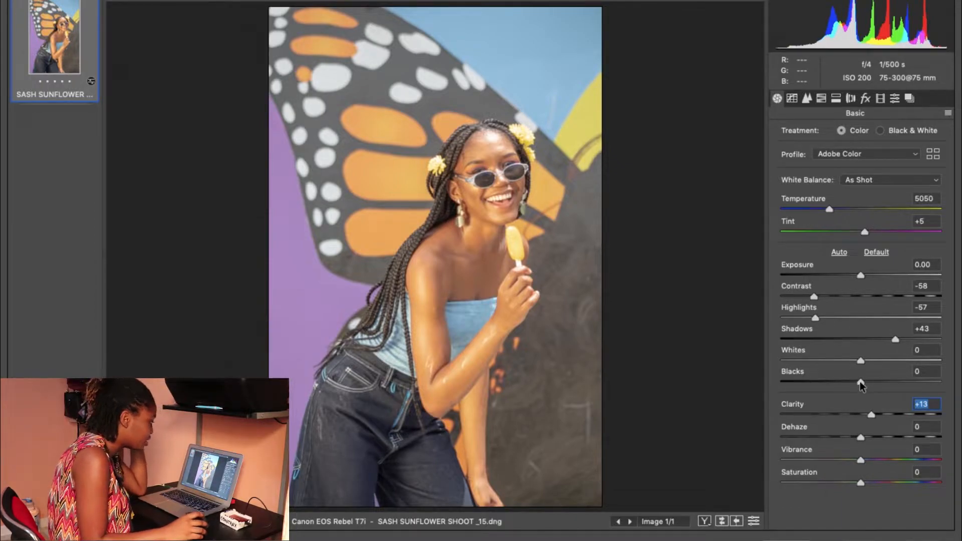
mouse_move(861, 383)
left_mouse_down()
mouse_move(845, 390)
mouse_move(853, 384)
left_mouse_up()
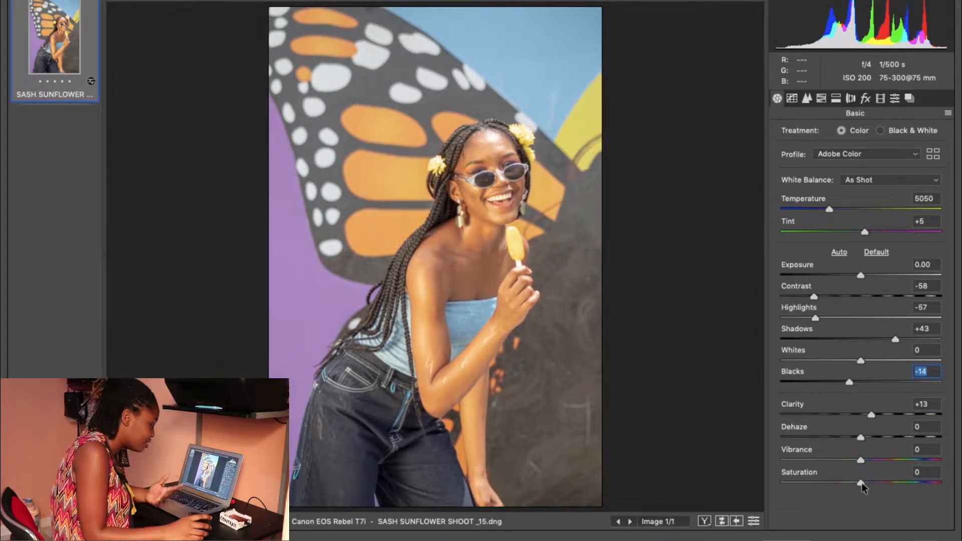
left_click_drag(854, 484, 857, 480)
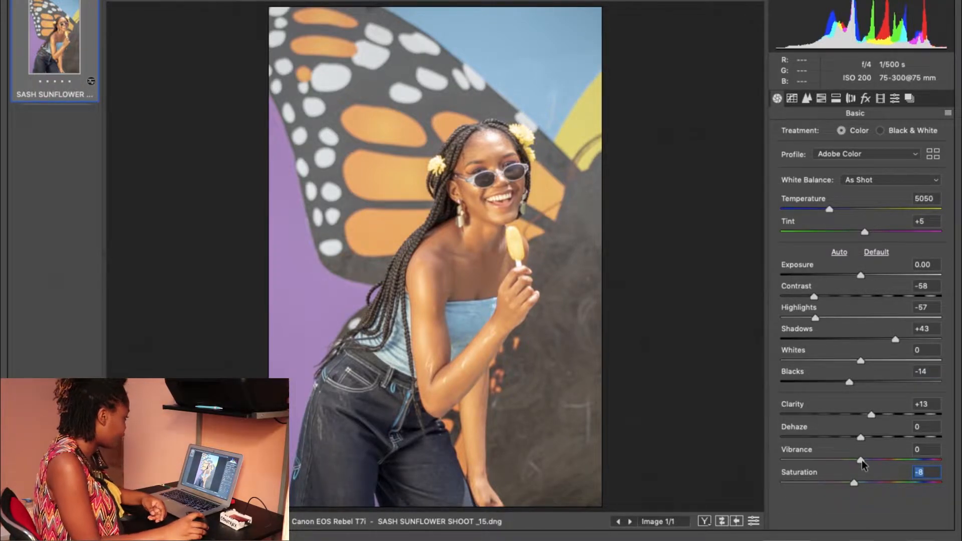
left_click_drag(861, 460, 870, 460)
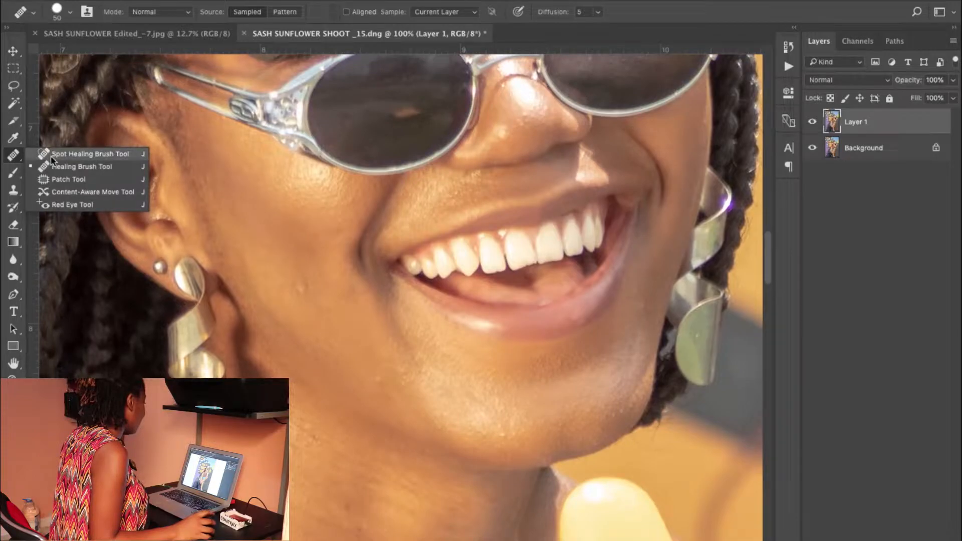
- Remove the small bump on the woman's cheek with the Spot Healing Brush Tool
left_click(53, 156)
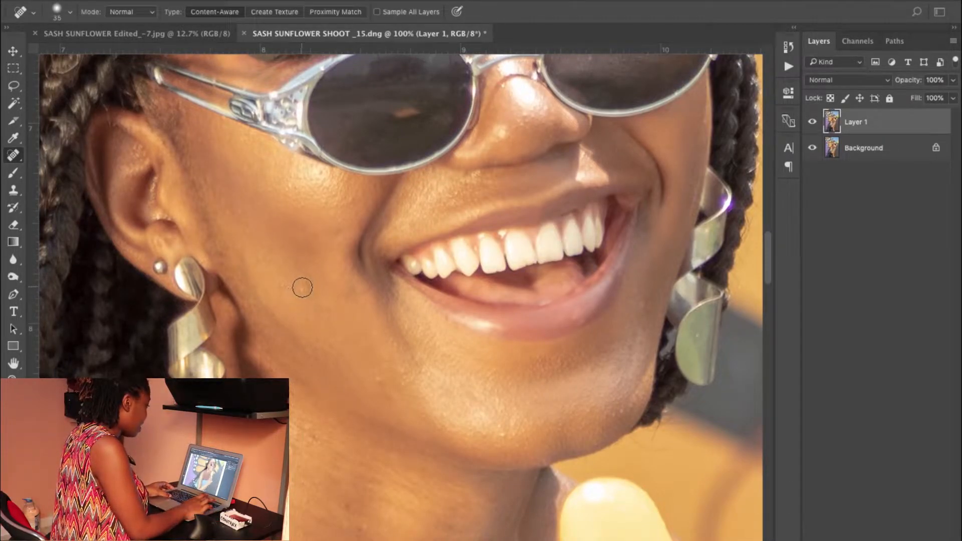
left_click(300, 298)
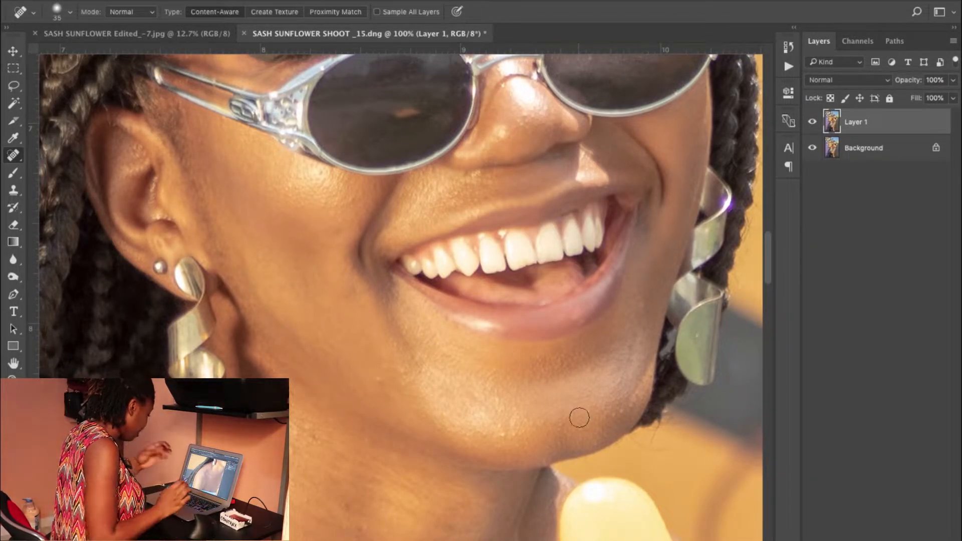
- Add a Black & White adjustment layer and lower its Reds and Yellows to darken the skin and emphasise blemishes
scroll(595, 429, "up", 10)
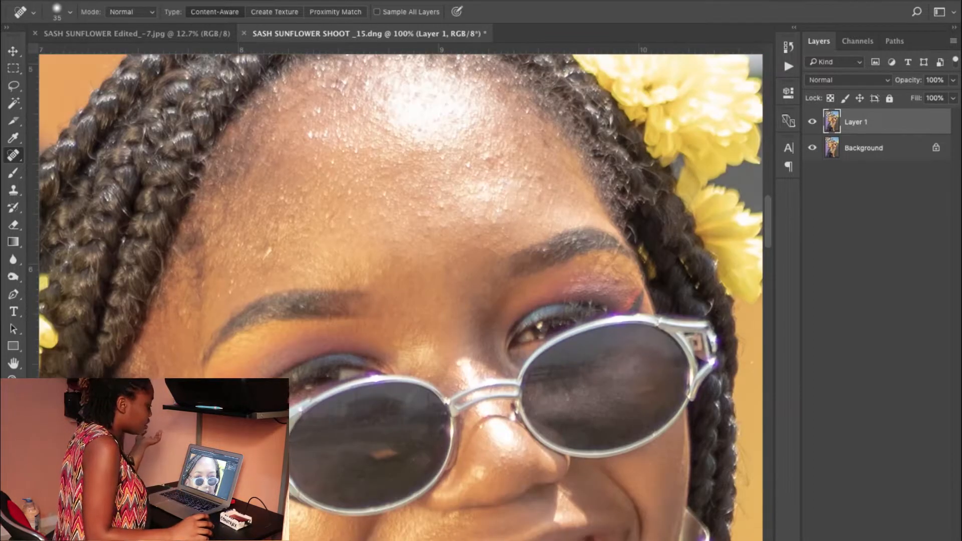
left_click(892, 539)
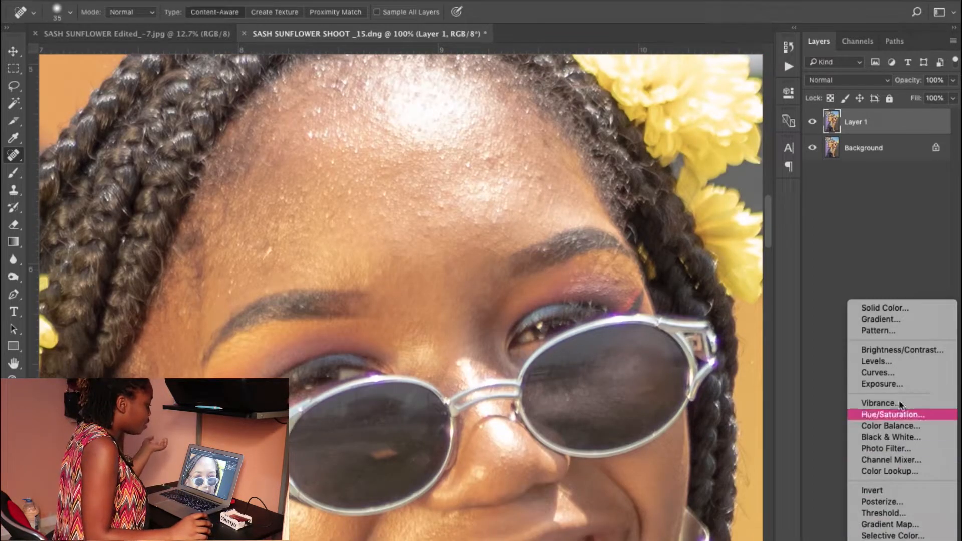
left_click(906, 436)
left_click_drag(647, 94, 802, 140)
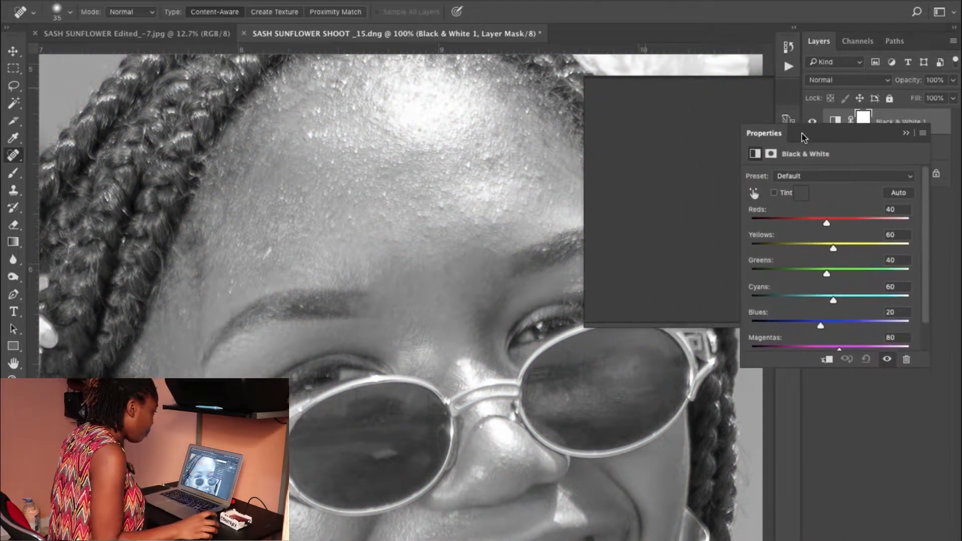
left_click_drag(826, 222, 774, 224)
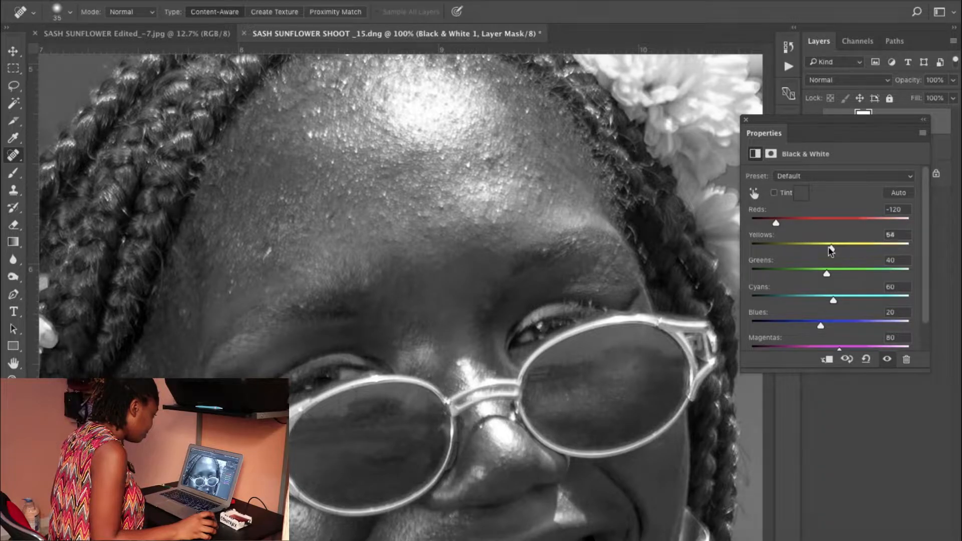
mouse_move(832, 248)
left_mouse_down()
mouse_move(810, 250)
mouse_move(817, 250)
left_mouse_up()
left_click_drag(776, 223, 795, 223)
left_click_drag(888, 122, 844, 330)
left_click(846, 338)
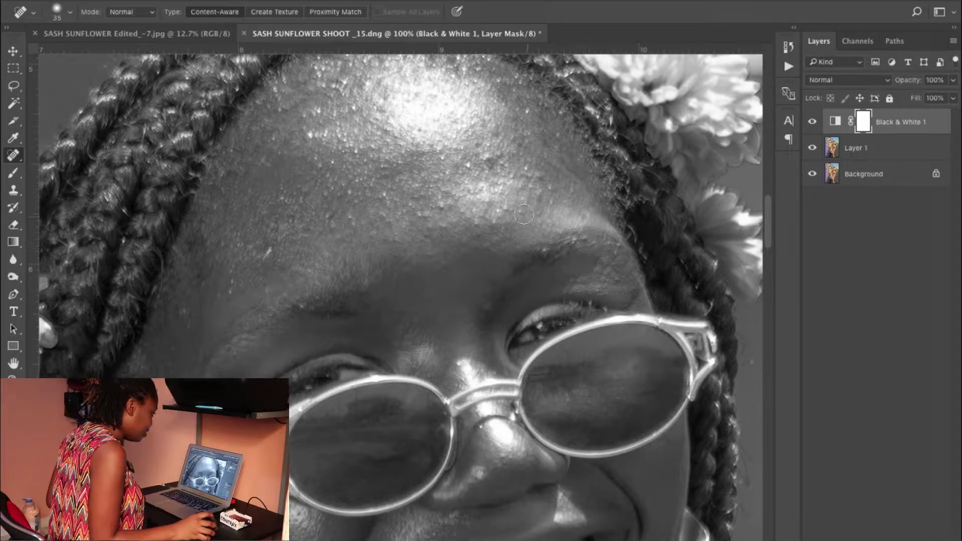
- Heal the bright spots across the forehead on Layer 1 with the Spot Healing Brush
left_click(877, 154)
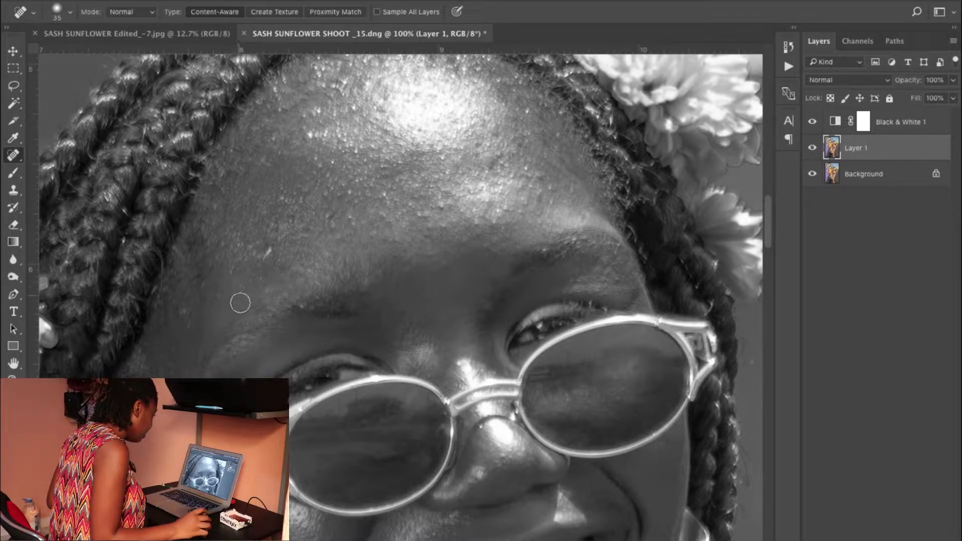
key("ctrl+plus")
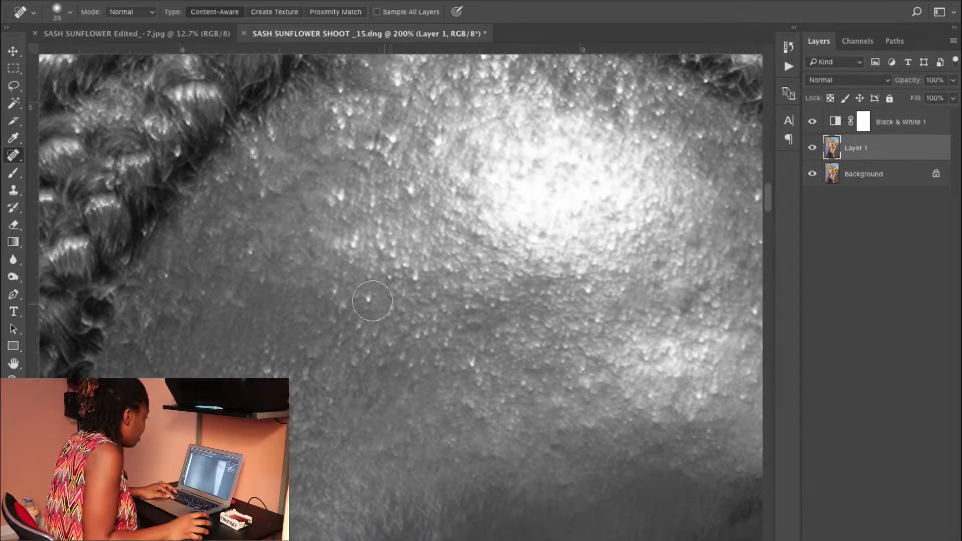
left_click(415, 266)
left_click(338, 196)
left_click(253, 190)
left_click(406, 152)
scroll(393, 285, "right", 5)
left_click(431, 308)
left_click(446, 338)
- Heal the spot on the lower face beside the mouth on Layer 1
key("ctrl+minus")
scroll(550, 231, "down", 10)
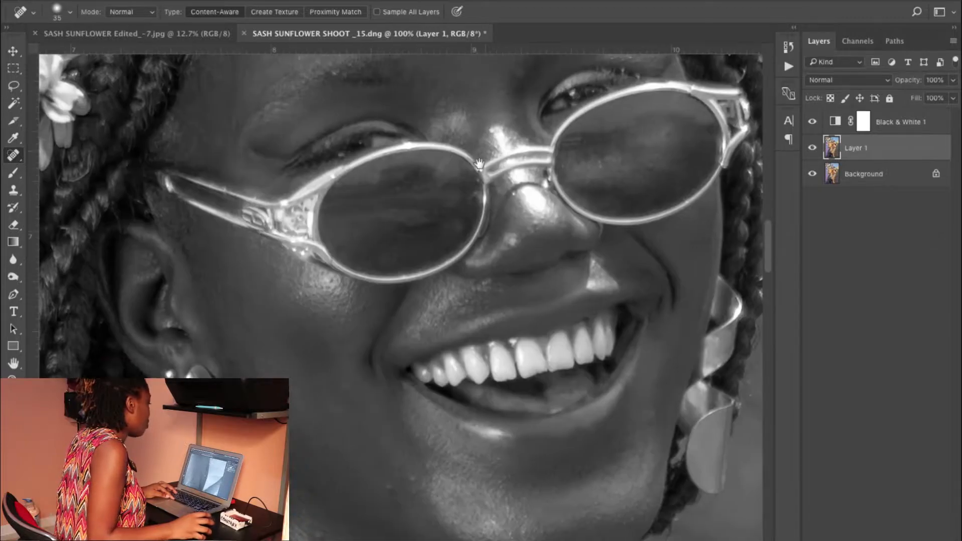
scroll(553, 256, "down", 3)
left_click(448, 321)
- Check the skin of the shoulder, upper arm and forearm and heal any remaining blemishes on Layer 1
scroll(426, 336, "down", 5)
scroll(426, 336, "left", 4)
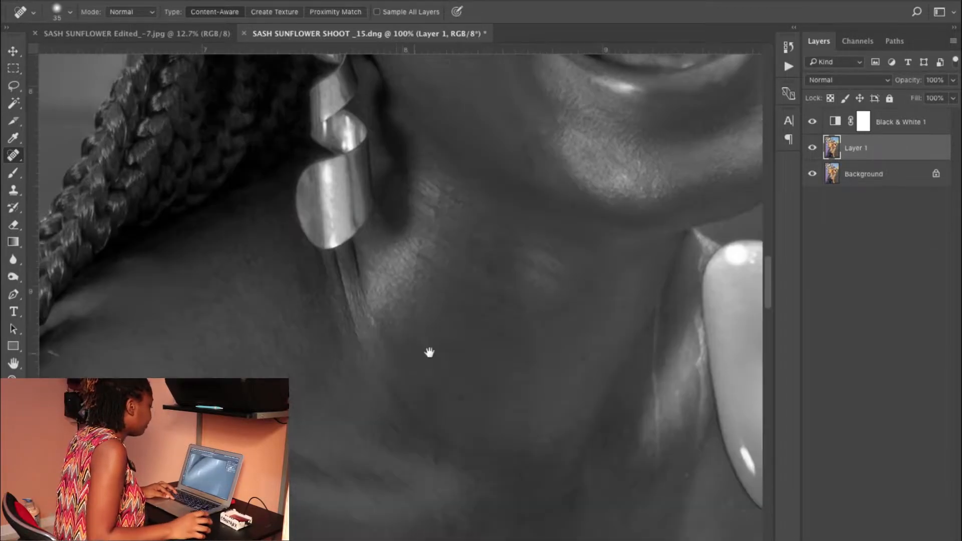
scroll(517, 402, "down", 4)
scroll(517, 401, "left", 6)
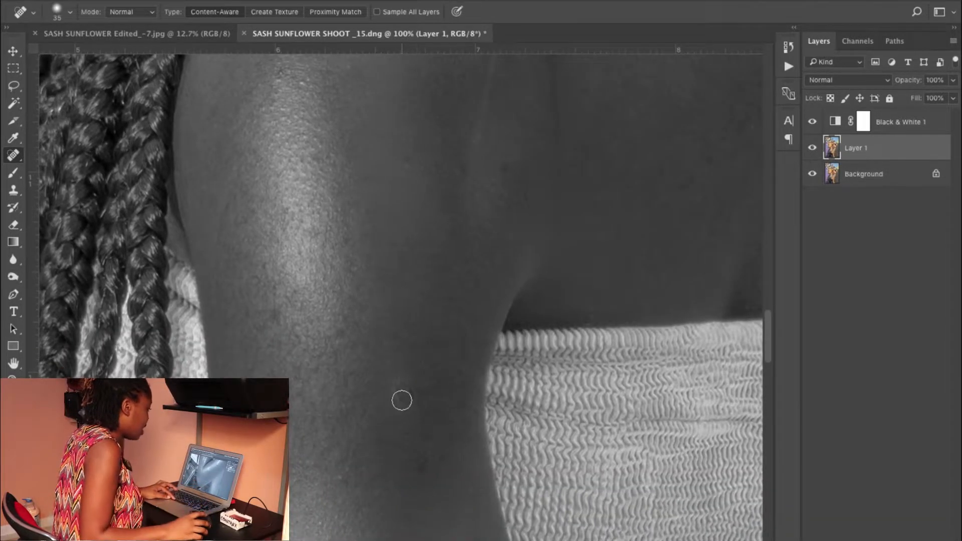
key("ctrl+plus")
left_click_drag(483, 428, 473, 255)
left_click_drag(450, 386, 618, 257)
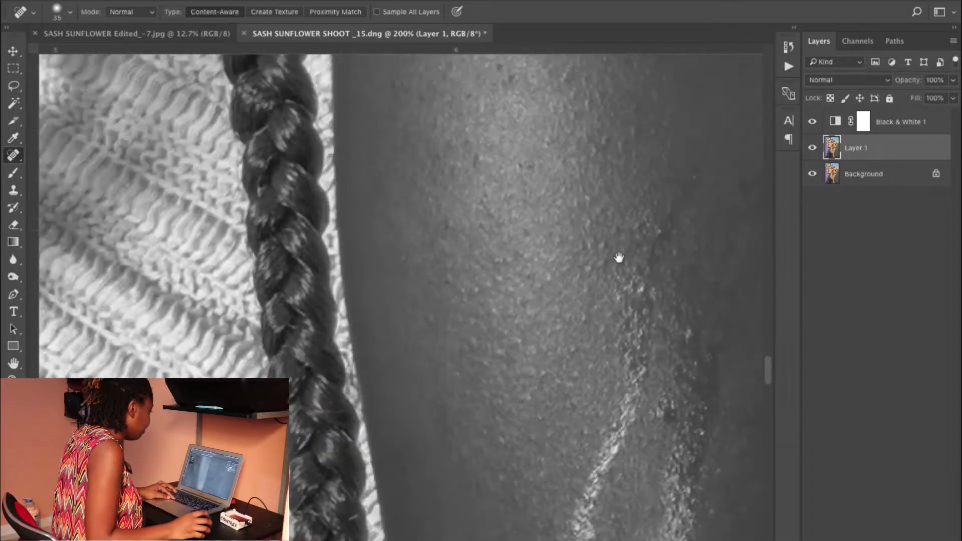
key("ctrl+minus")
left_click_drag(591, 431, 468, 271)
left_click_drag(457, 217, 486, 425)
left_click_drag(451, 201, 452, 397)
left_click_drag(451, 335, 440, 414)
left_click_drag(461, 260, 439, 415)
left_click_drag(500, 219, 386, 382)
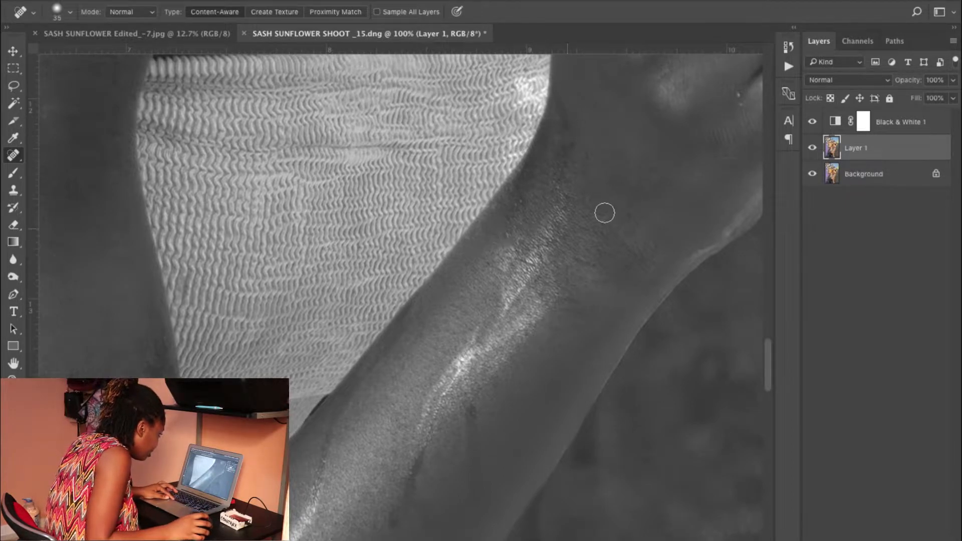
- Heal the blemishes on the fingers and on the chest skin beside the hand holding the popsicle
left_click_drag(603, 213, 471, 377)
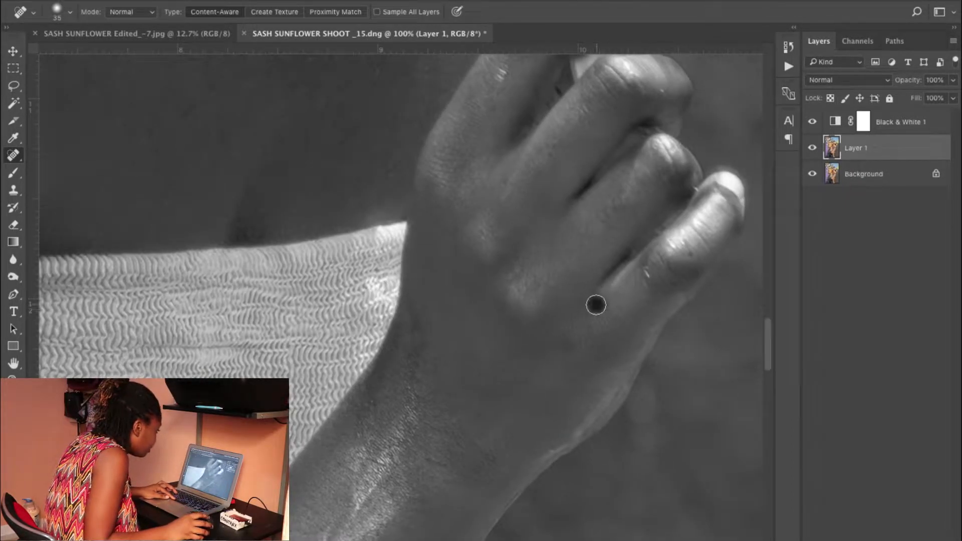
left_click(650, 276)
left_click_drag(541, 230, 569, 468)
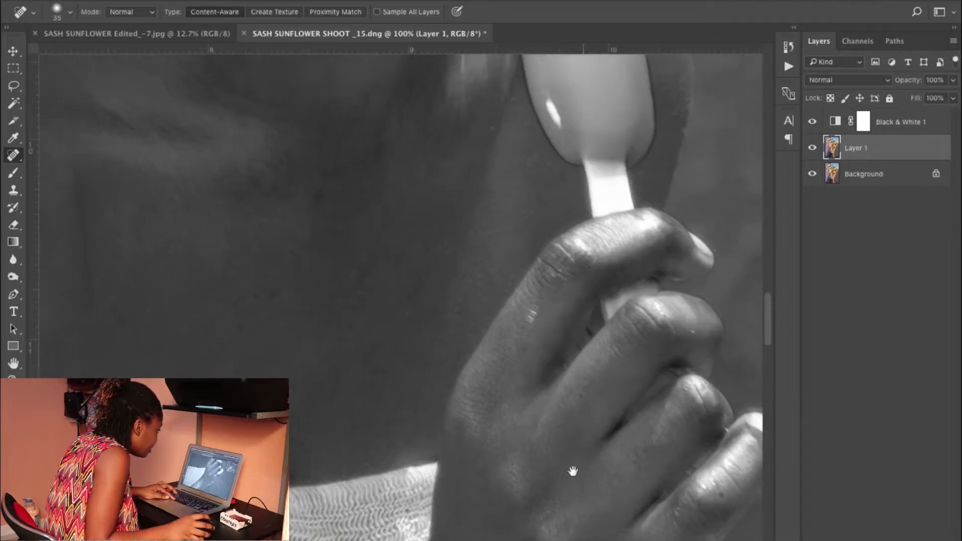
left_click_drag(531, 301, 525, 506)
left_click_drag(476, 485, 521, 345)
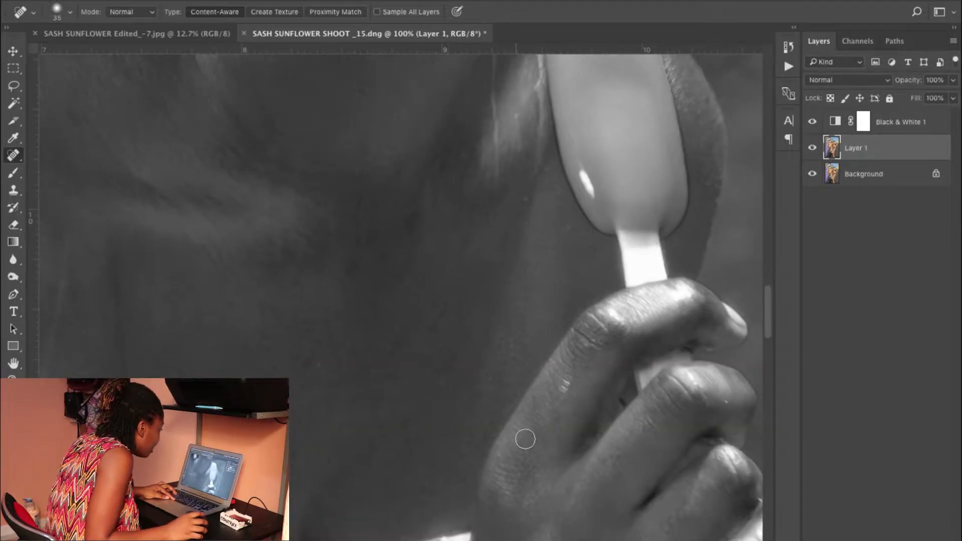
left_click(479, 438)
- Heal the skin marks on the neck below the earring
left_click_drag(449, 266, 507, 540)
left_click_drag(504, 319, 497, 433)
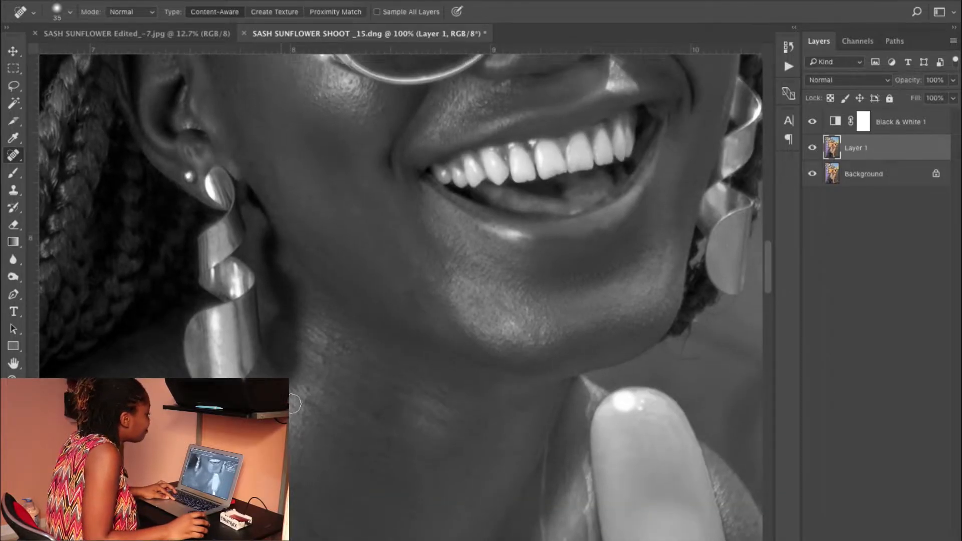
left_click_drag(305, 396, 301, 440)
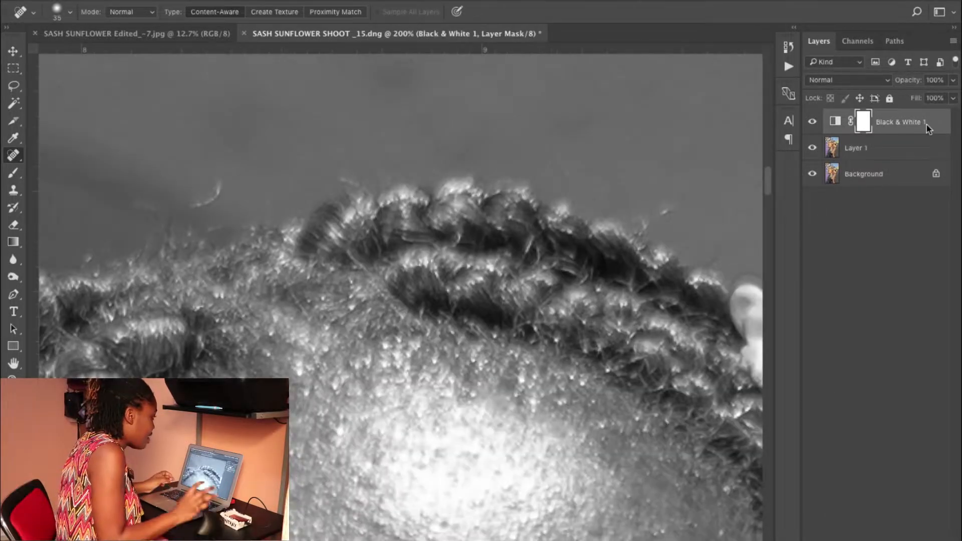
- Delete the Black & White adjustment layer and toggle Layer 1's visibility to compare the retouched face with the original
key("Delete")
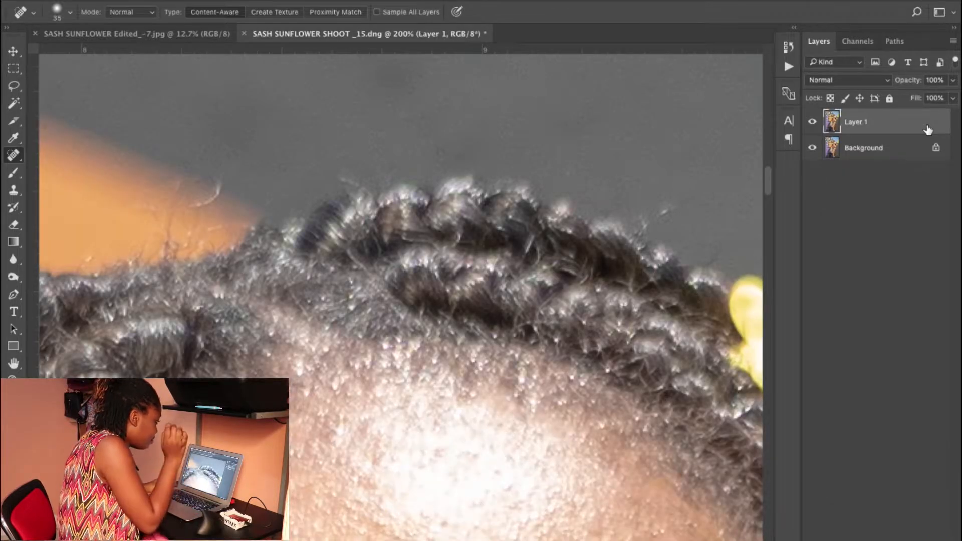
key("super+0")
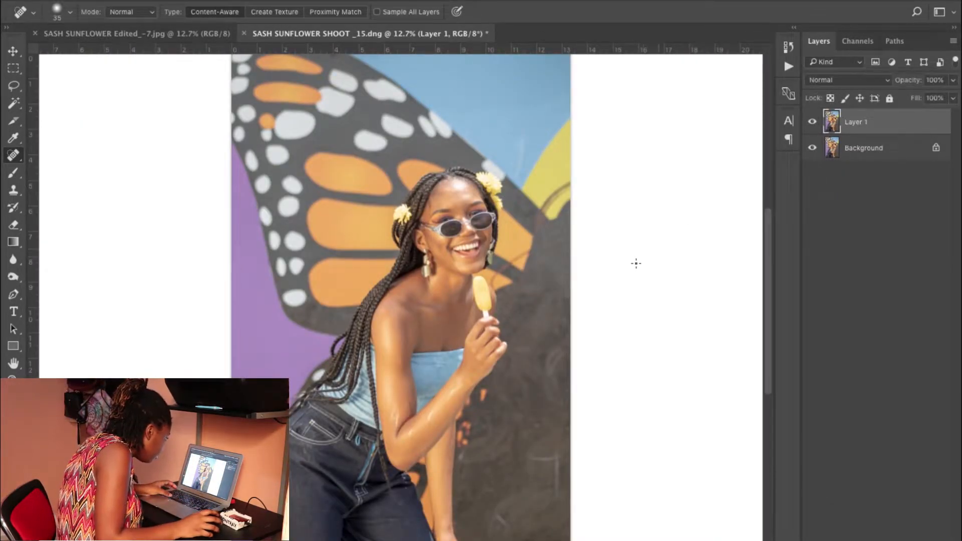
scroll(634, 264, "up", 5)
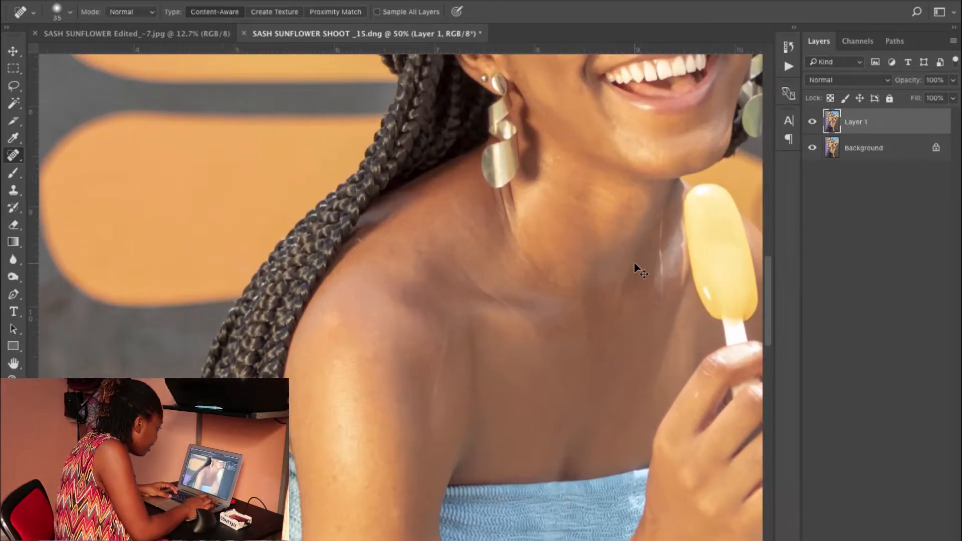
scroll(440, 414, "up", 10)
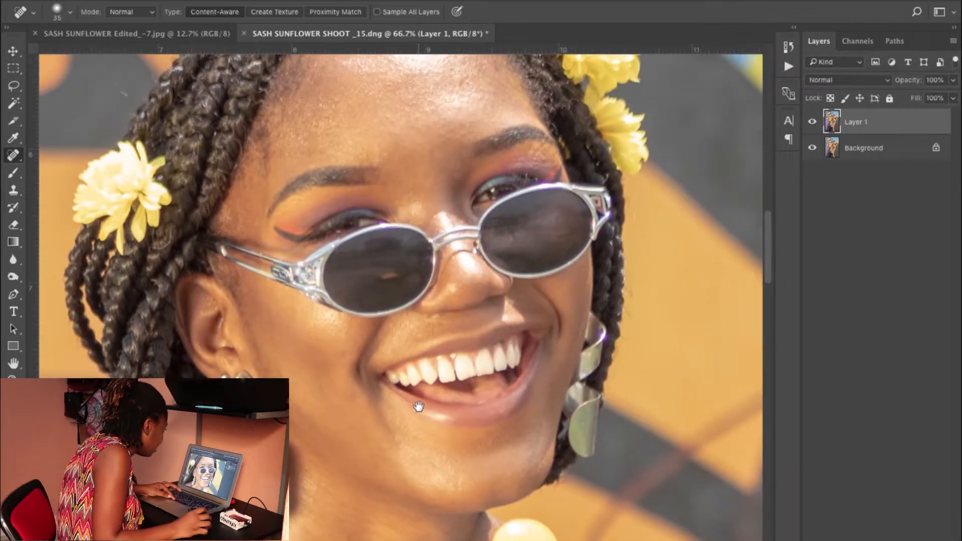
left_click(813, 123)
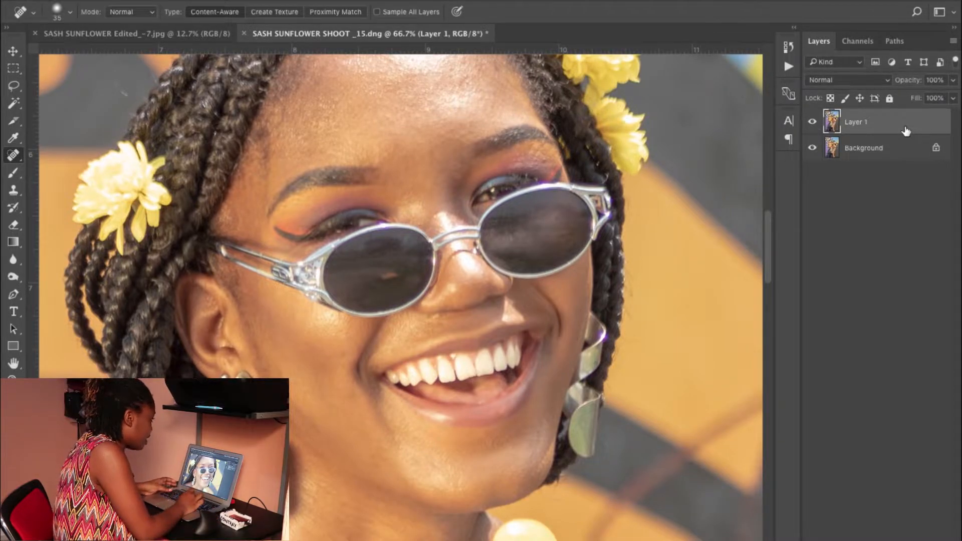
- Duplicate Layer 1 twice and group the two copies
key("ctrl+j")
key("ctrl+j")
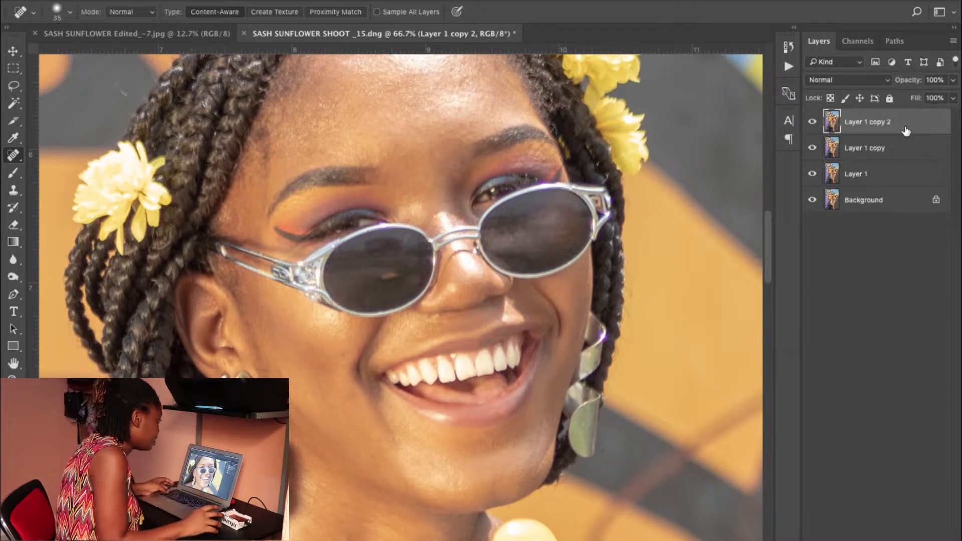
left_click(908, 146, "shift")
key("ctrl+g")
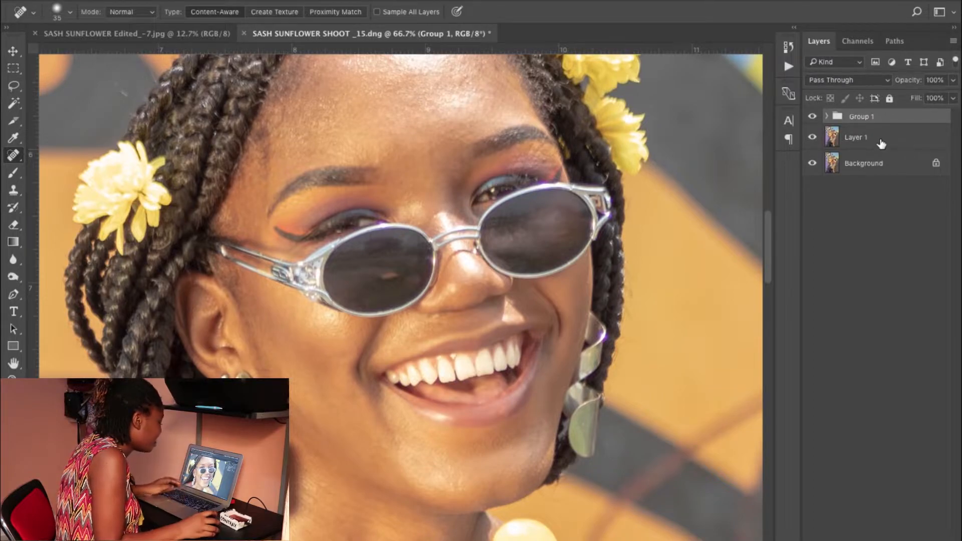
- Rename Layer 1 to "blemish removal" and select Group 1
double_click(861, 137)
type("blem")
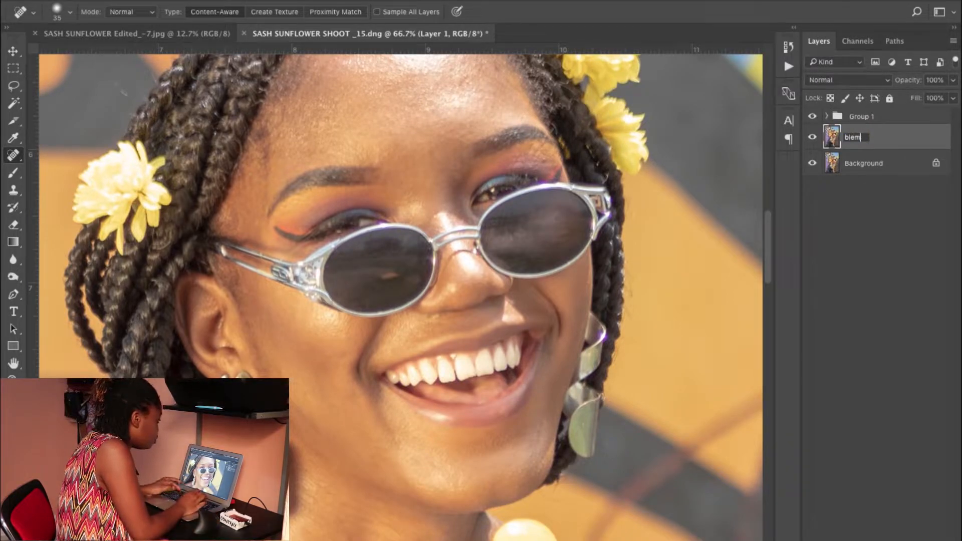
type("ish r")
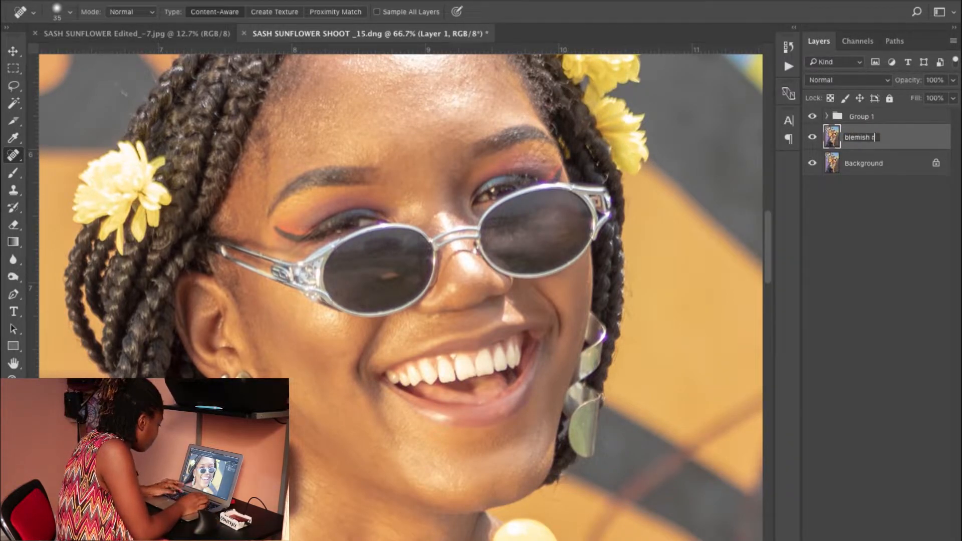
type("emoval")
key("Return")
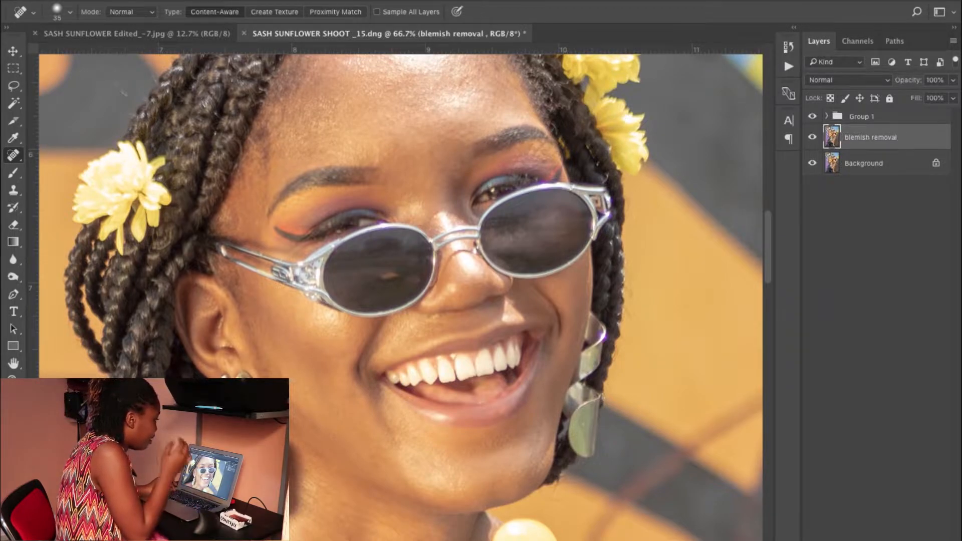
left_click(833, 117)
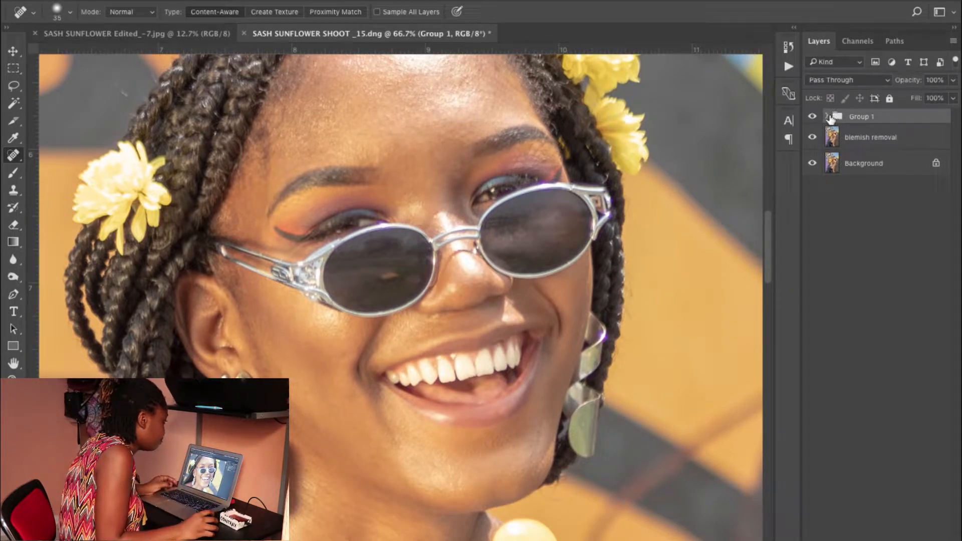
- Expand Group 1 and rename its lower layer, Layer 1 copy, to "colour"
left_click(828, 117)
left_click(876, 168)
double_click(876, 164)
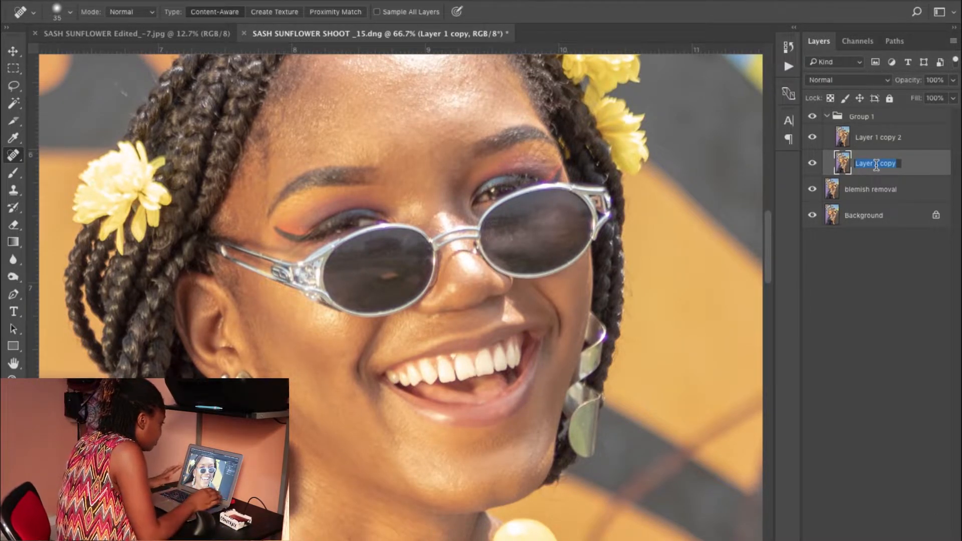
type("colour")
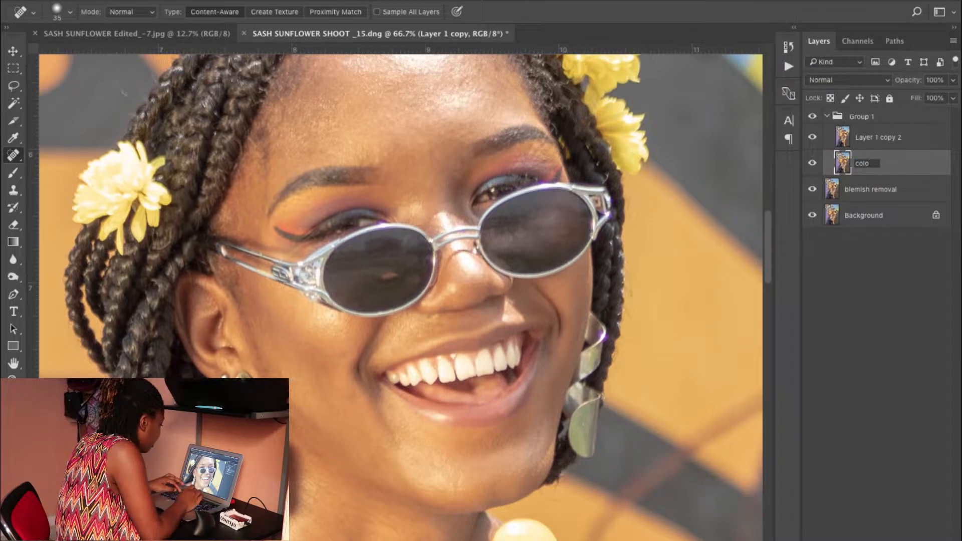
key("Return")
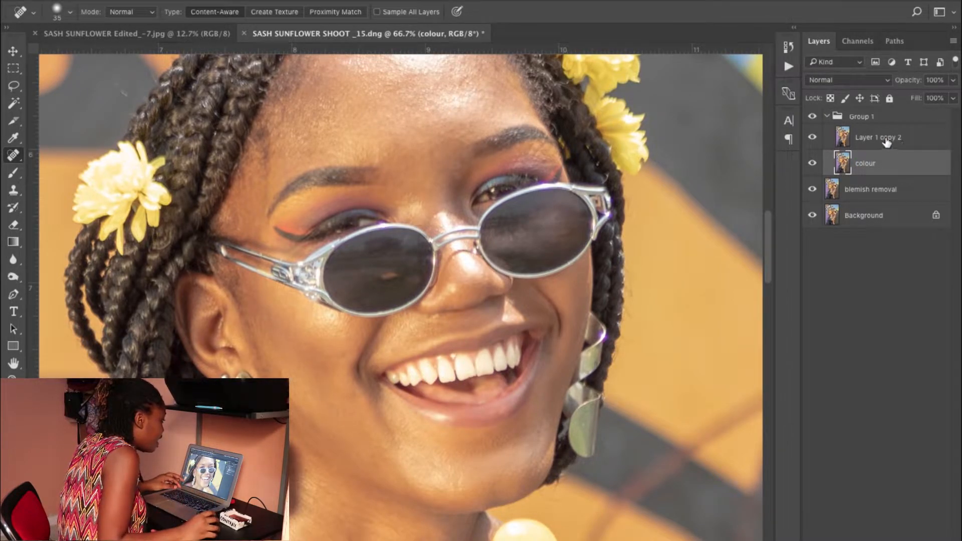
- Rename the upper layer in the group, Layer 1 copy 2, to "texture"
left_click(886, 143)
double_click(887, 141)
type("text")
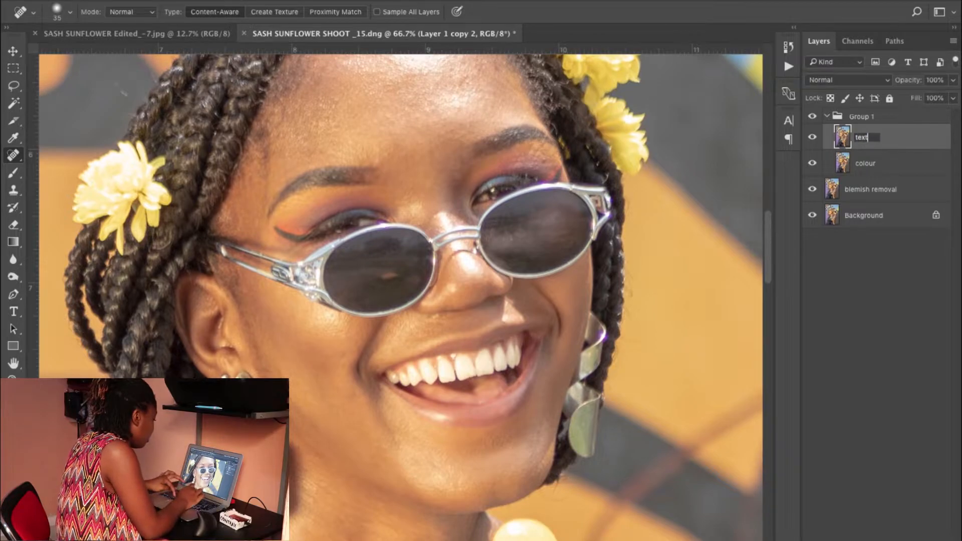
type("ure")
key("Return")
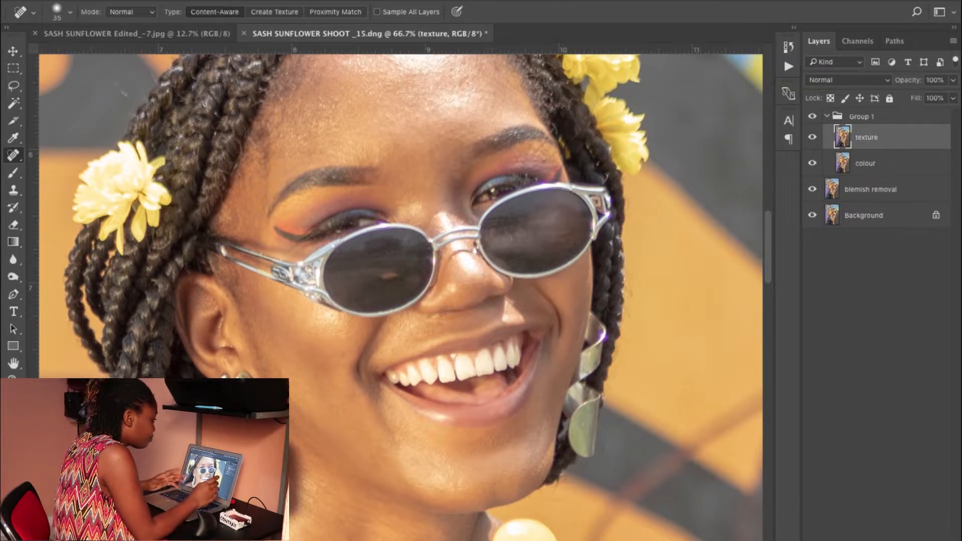
- Hide the texture layer and apply a Gaussian Blur with a 4.6 pixel radius to the colour layer
key("ctrl+minus")
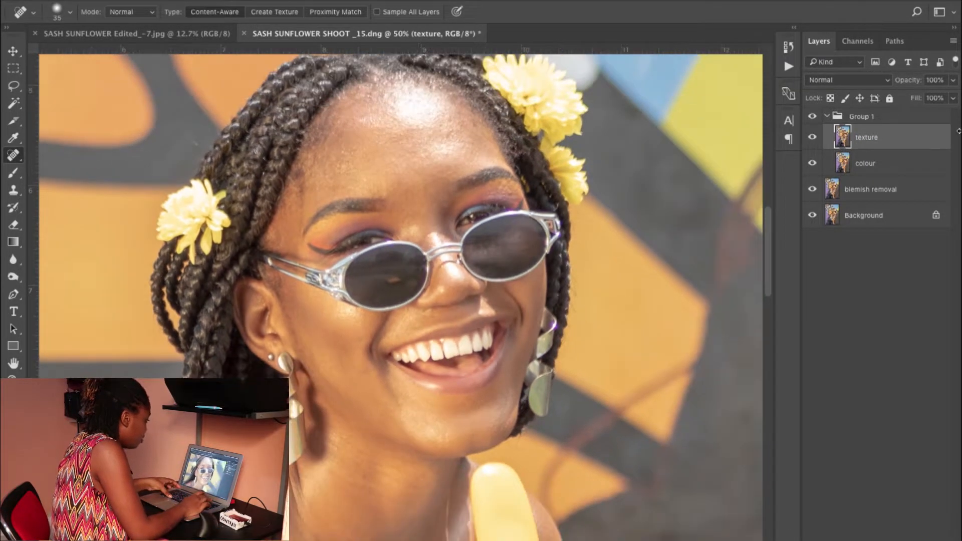
left_click(923, 165)
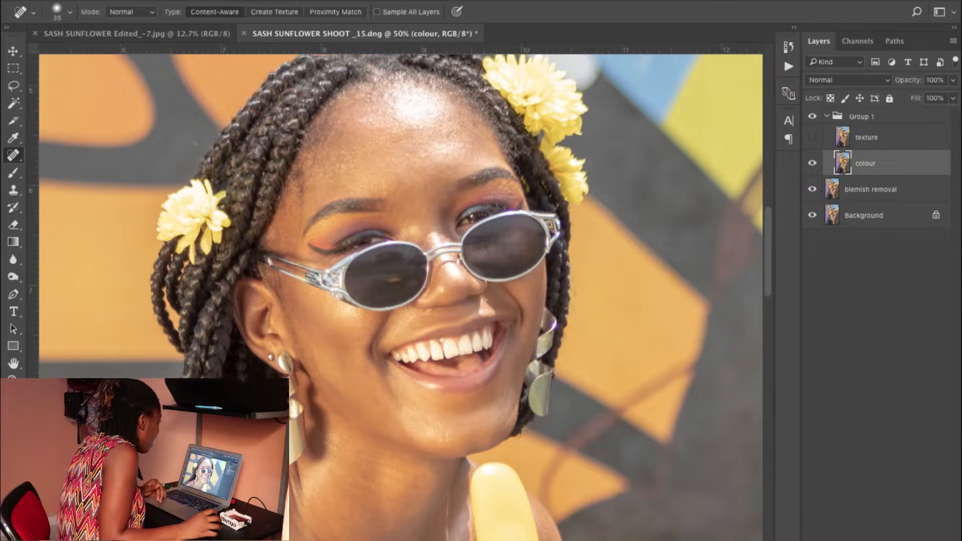
left_click(323, 1)
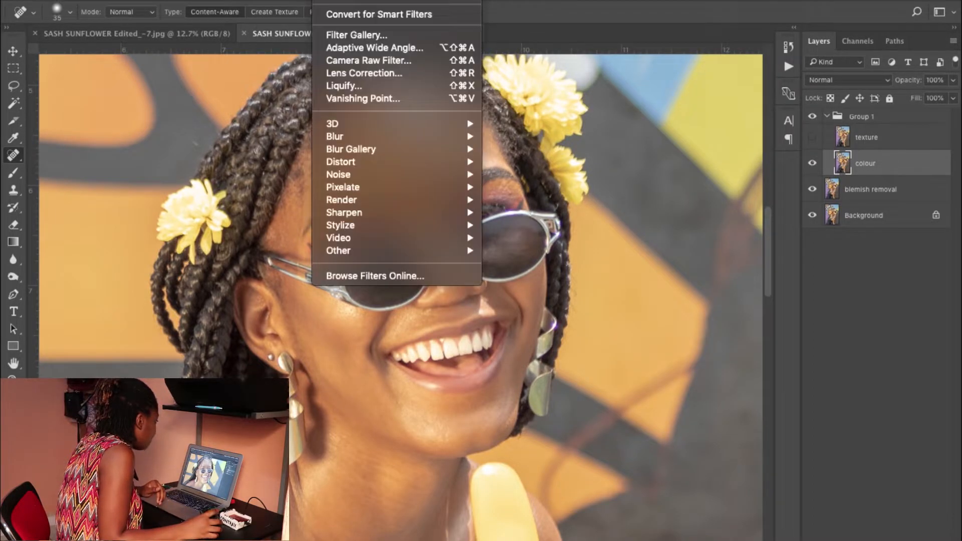
mouse_move(431, 136)
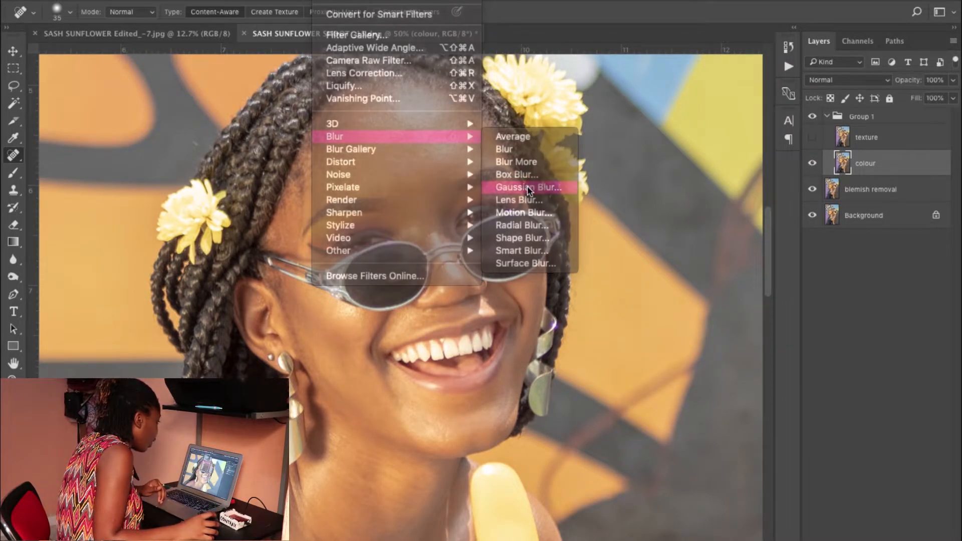
left_click(528, 188)
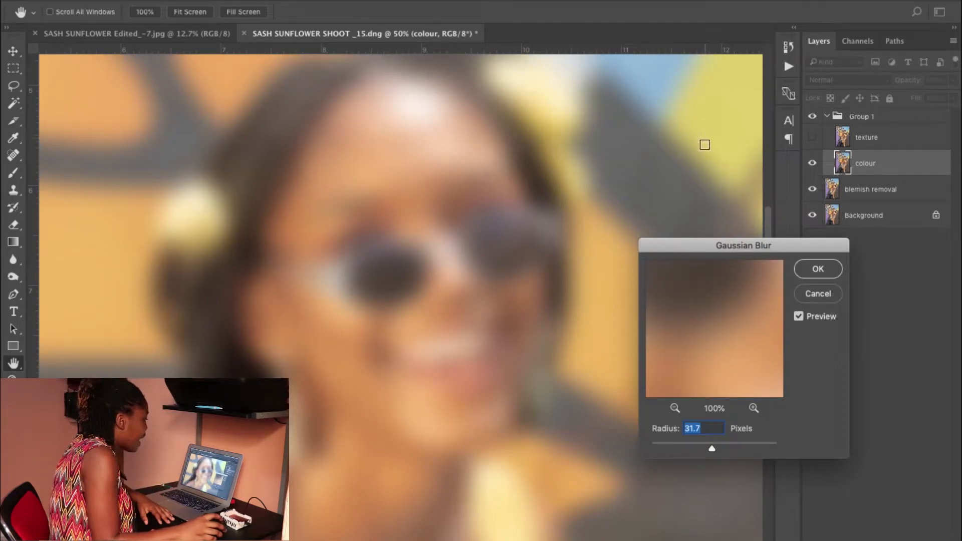
left_click_drag(691, 245, 680, 22)
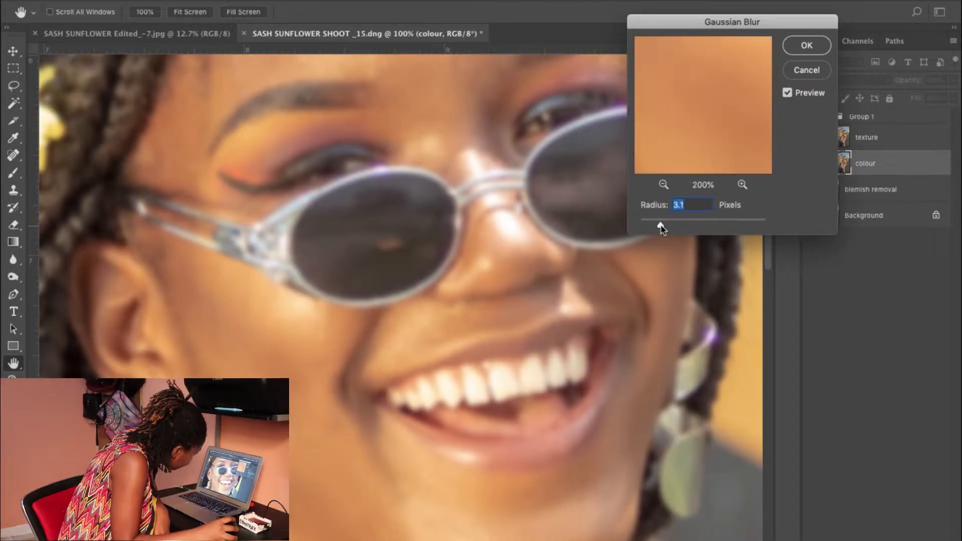
left_click_drag(662, 227, 677, 227)
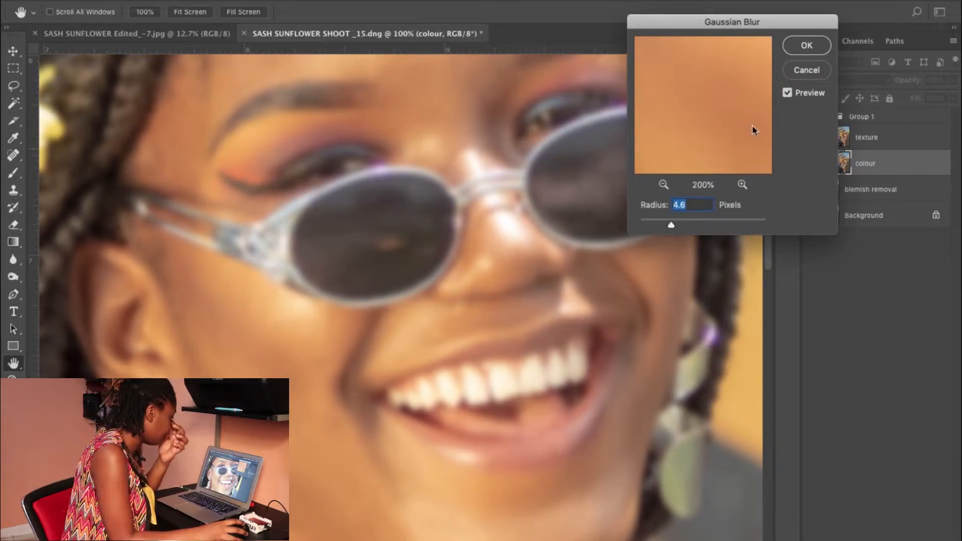
left_click(806, 46)
key("j")
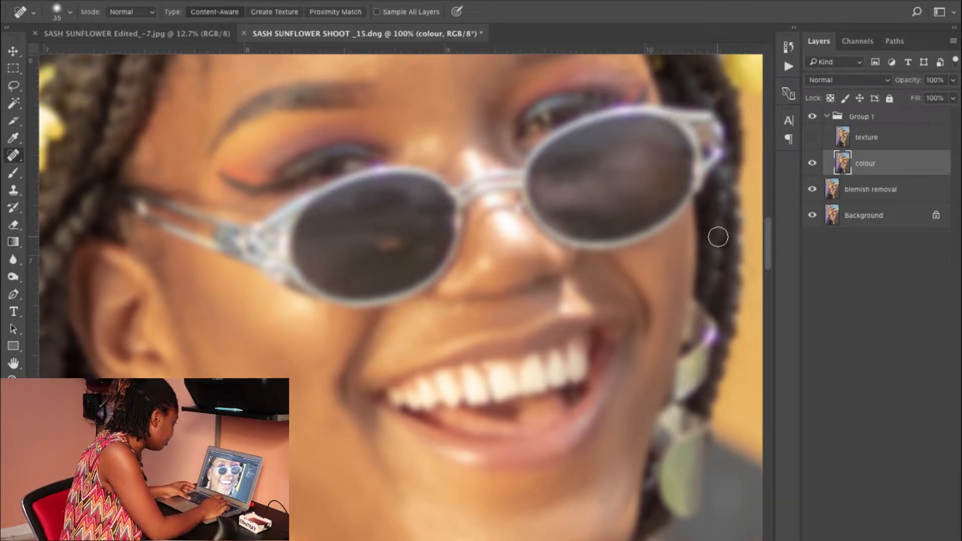
- Show the texture layer and use Apply Image on it with the colour layer as source, Subtract blending, scale 2 and offset 128
key("ctrl+0")
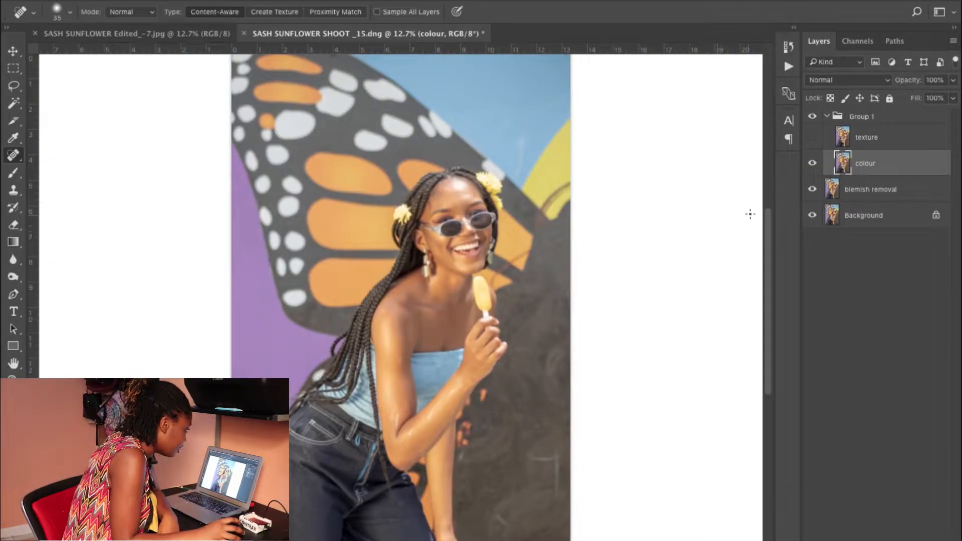
left_click(812, 137)
left_click(900, 140)
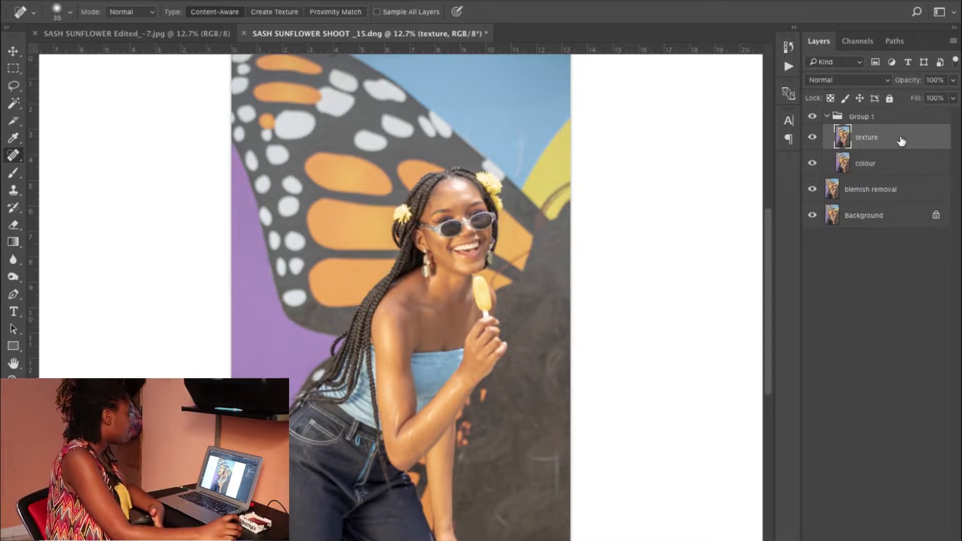
left_click(184, 1)
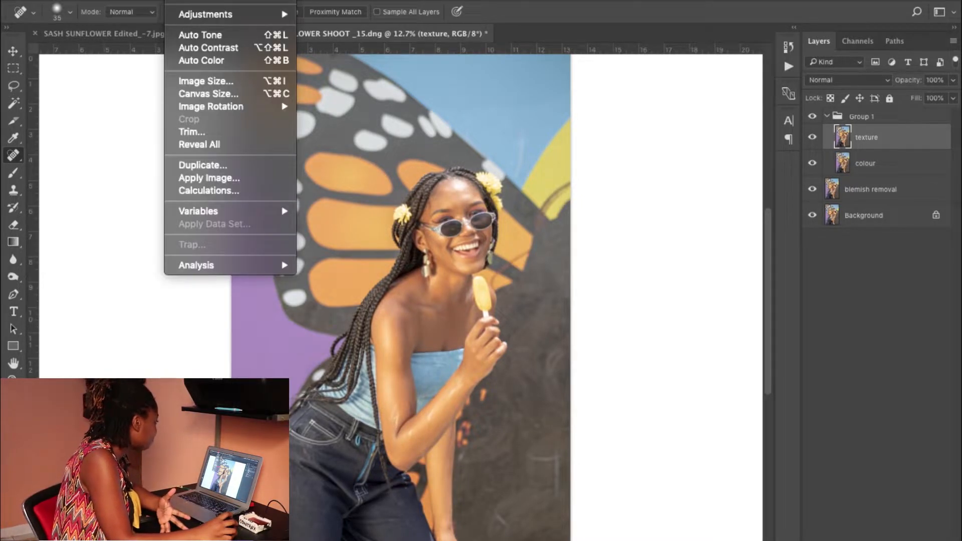
left_click(248, 179)
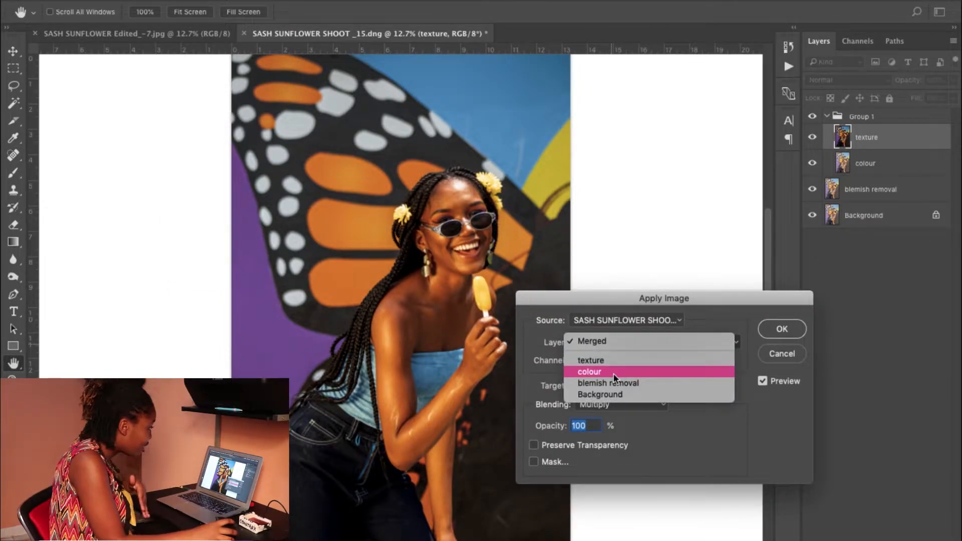
left_click(613, 374)
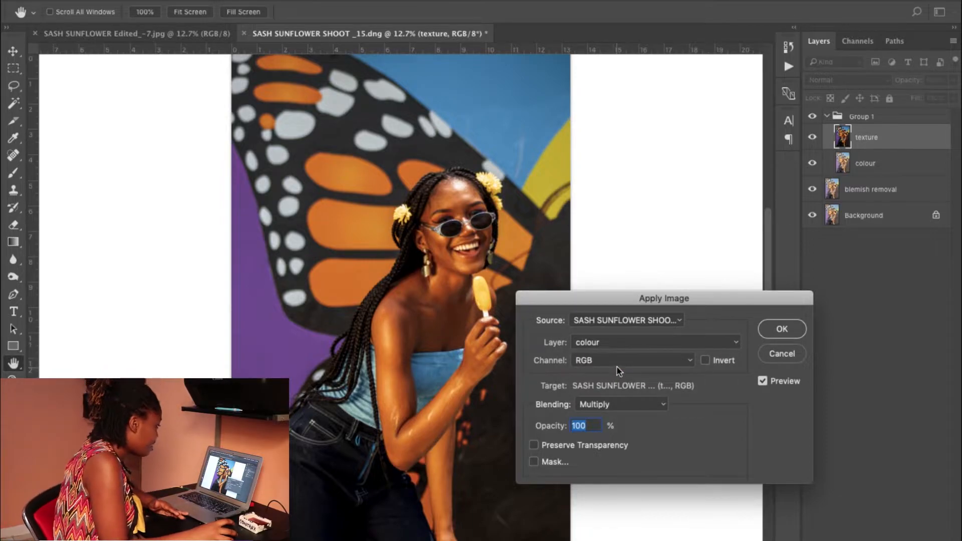
left_click(617, 403)
mouse_move(618, 539)
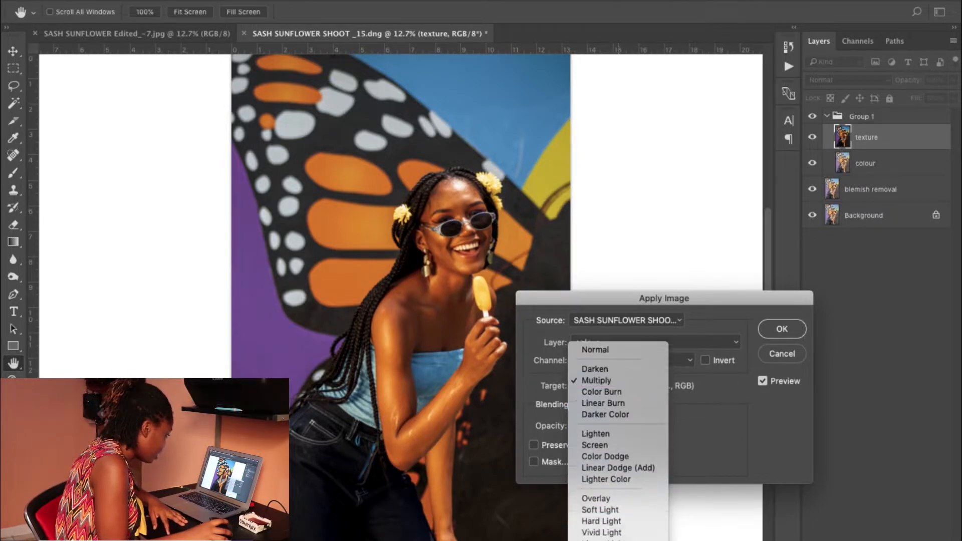
left_click(611, 515)
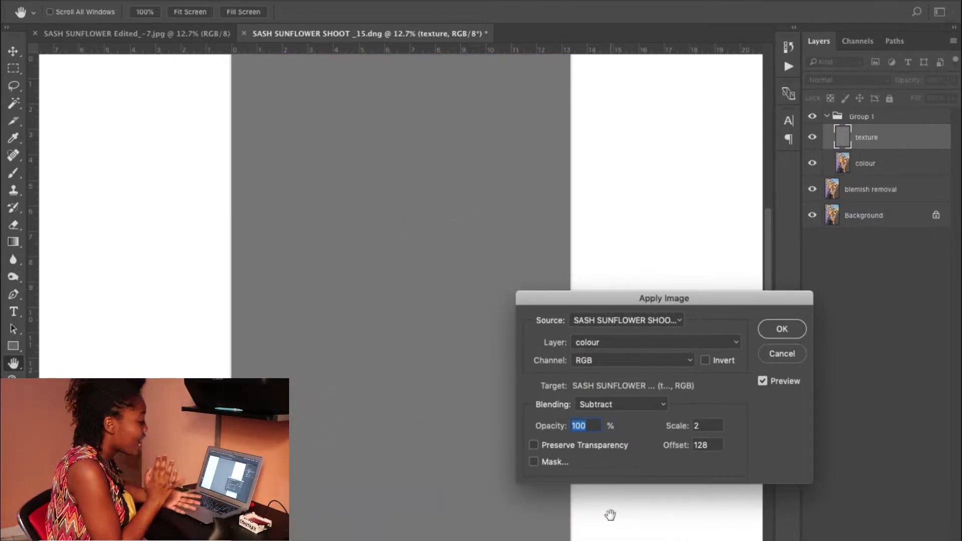
left_click(778, 329)
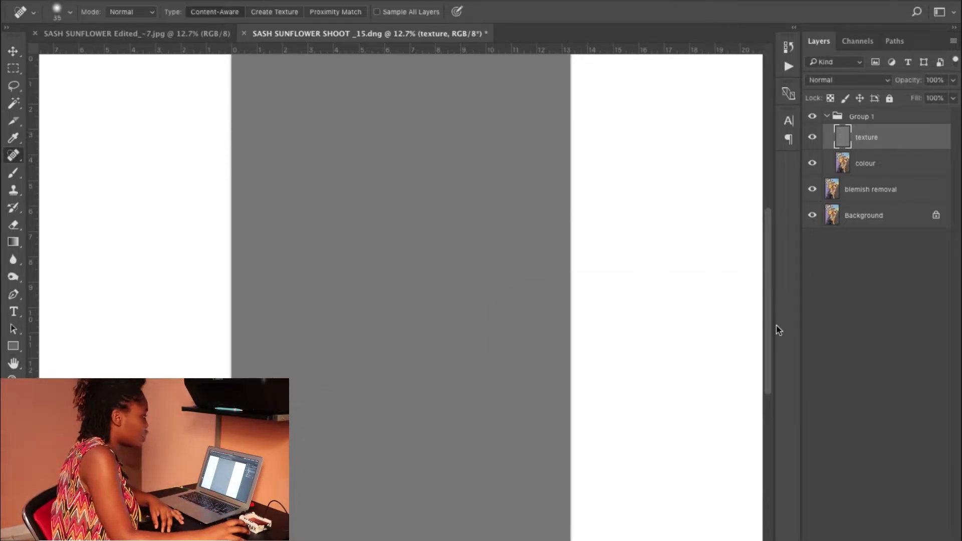
- Set the texture layer's blend mode to Linear Light and rename Group 1 to "frequency separation"
left_click(833, 79)
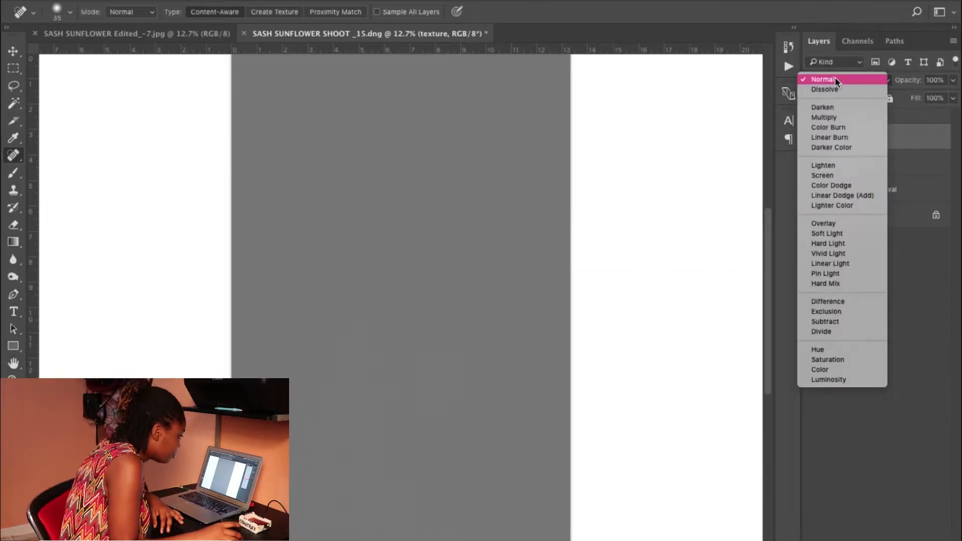
left_click(854, 266)
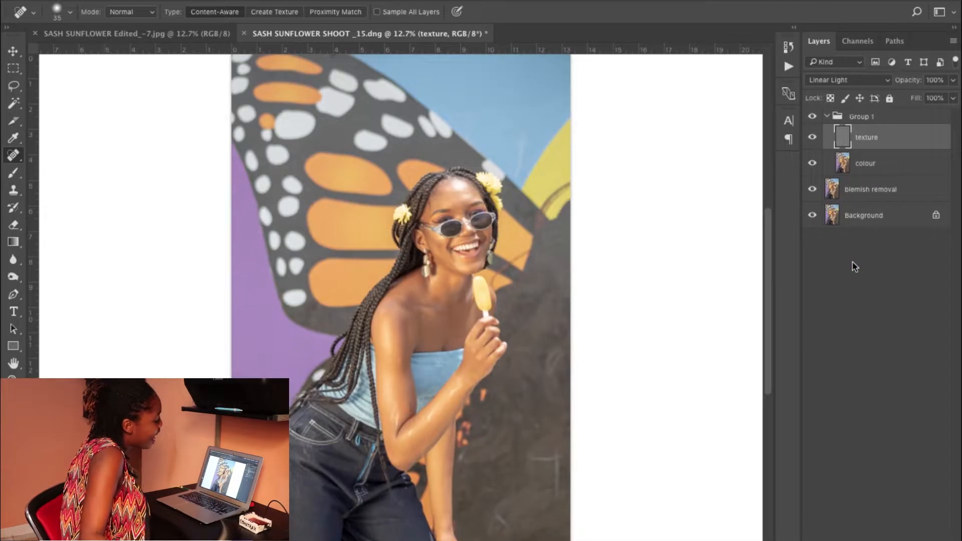
left_click(827, 116)
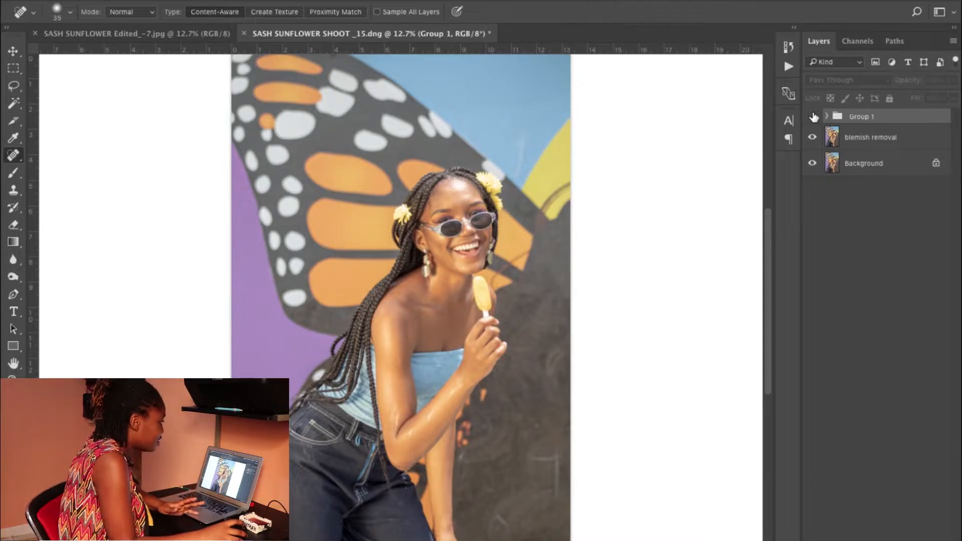
type("frequency separation")
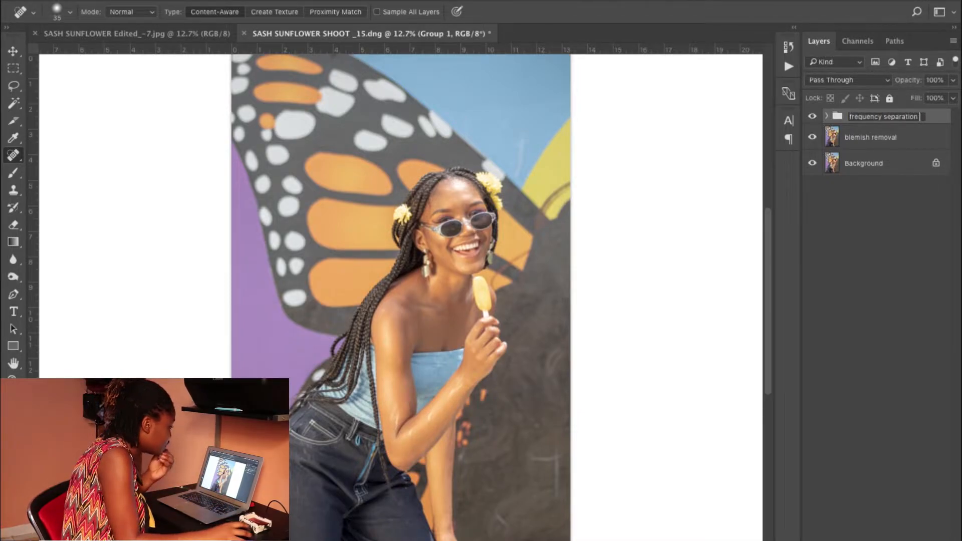
key("Return")
- Expand the frequency separation group, select its colour layer and activate the Lasso tool for work on the forehead
left_click(827, 117)
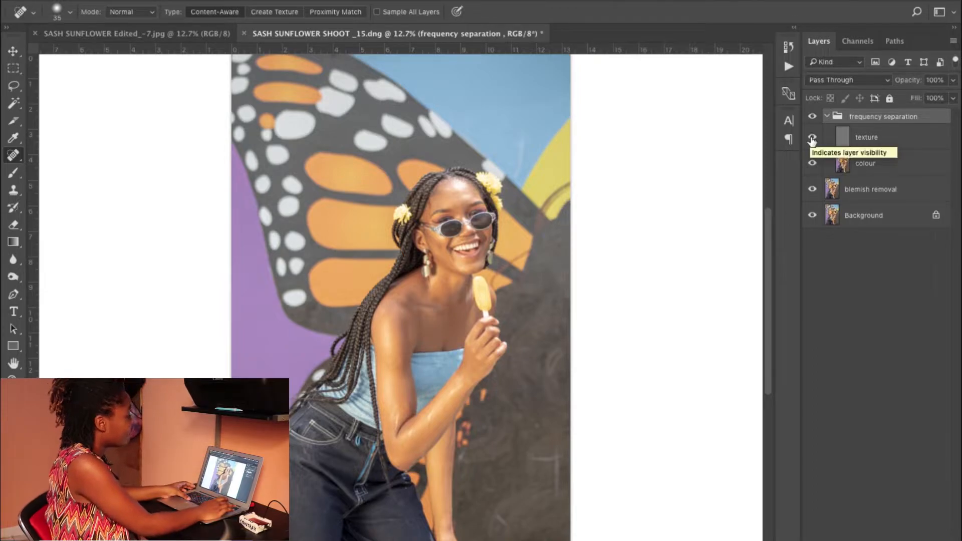
key("super+plus")
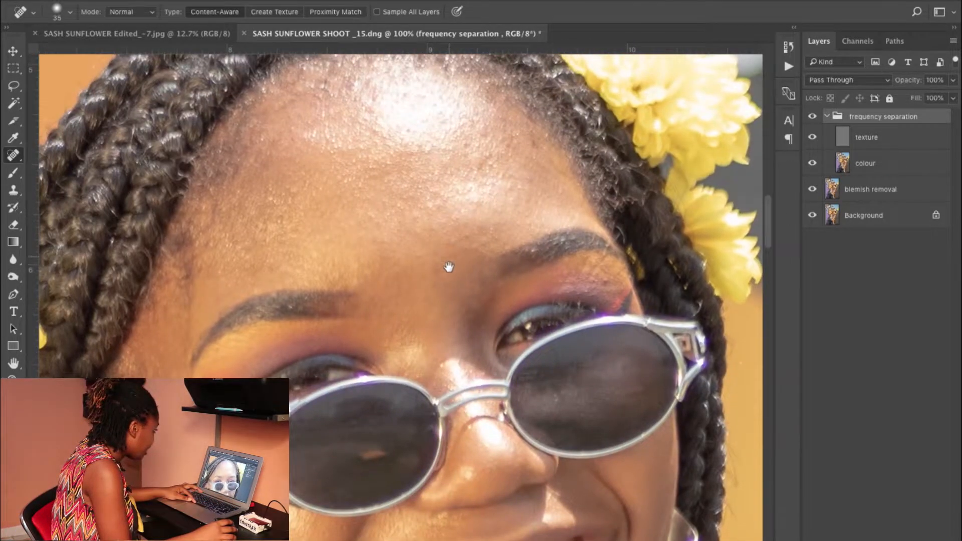
left_click_drag(448, 266, 459, 345)
left_click_drag(477, 314, 493, 297)
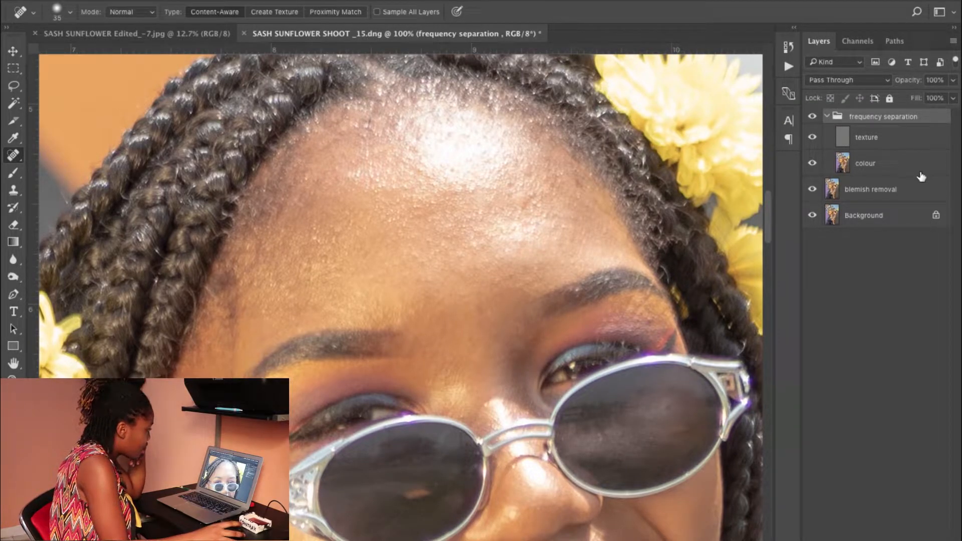
left_click(889, 165)
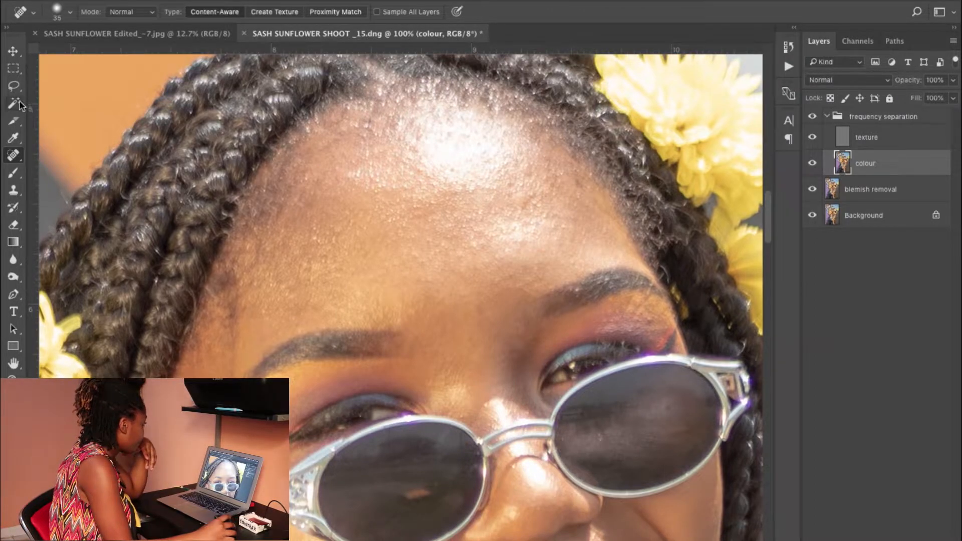
key("l")
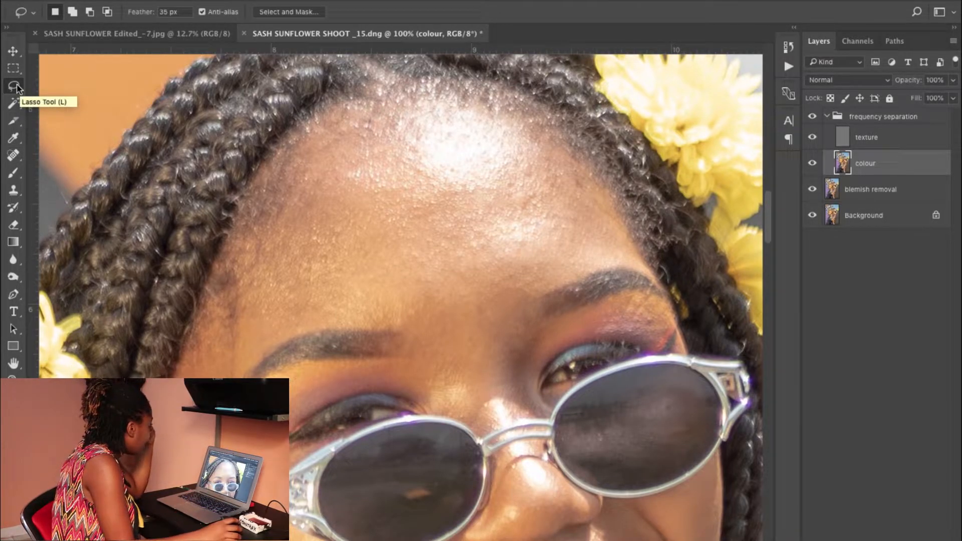
- Lasso the forehead highlights with a 35 px feather and preview the selection's soft edge in Quick Mask mode
mouse_move(468, 132)
left_mouse_down()
mouse_move(435, 121)
mouse_move(335, 147)
mouse_move(253, 276)
mouse_move(291, 314)
mouse_move(508, 286)
mouse_move(588, 247)
mouse_move(546, 179)
mouse_move(498, 146)
left_mouse_up()
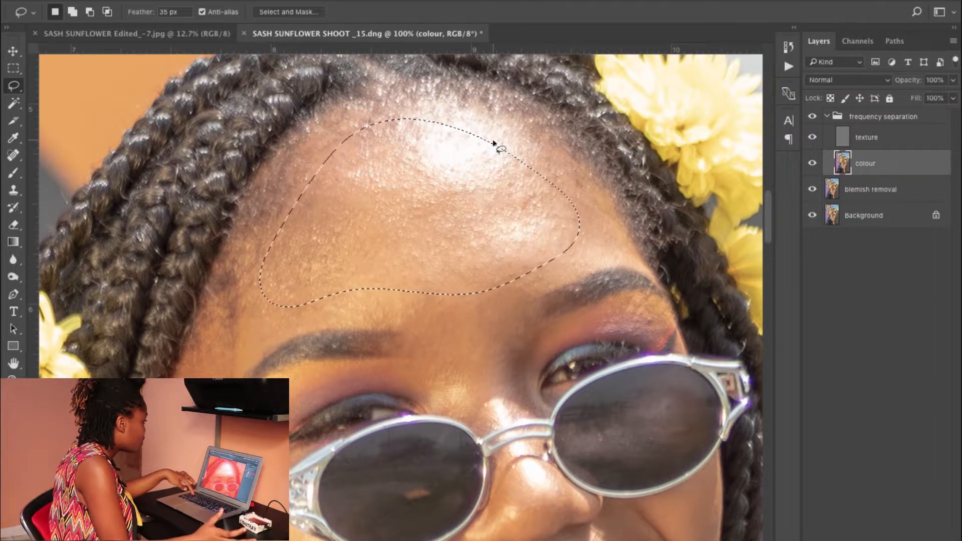
key("q")
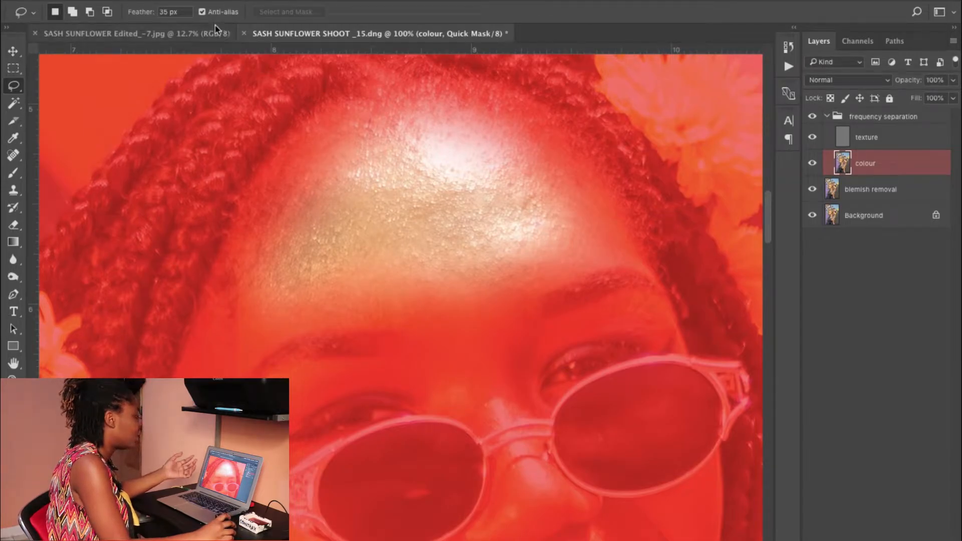
key("q")
- Set the lasso feather to 10 px, reselect the forehead highlight area and display the selection in Quick Mask mode
left_click(186, 14)
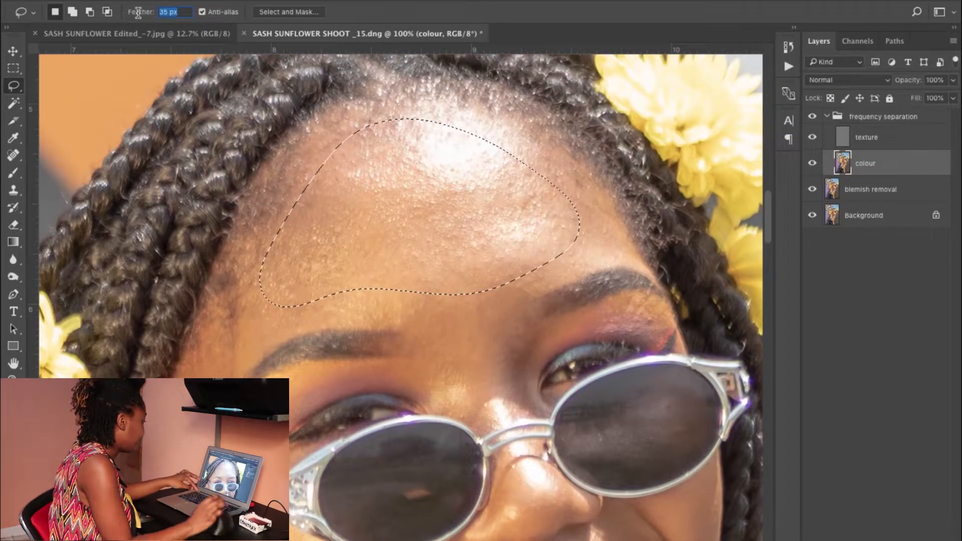
type("10")
key("Return")
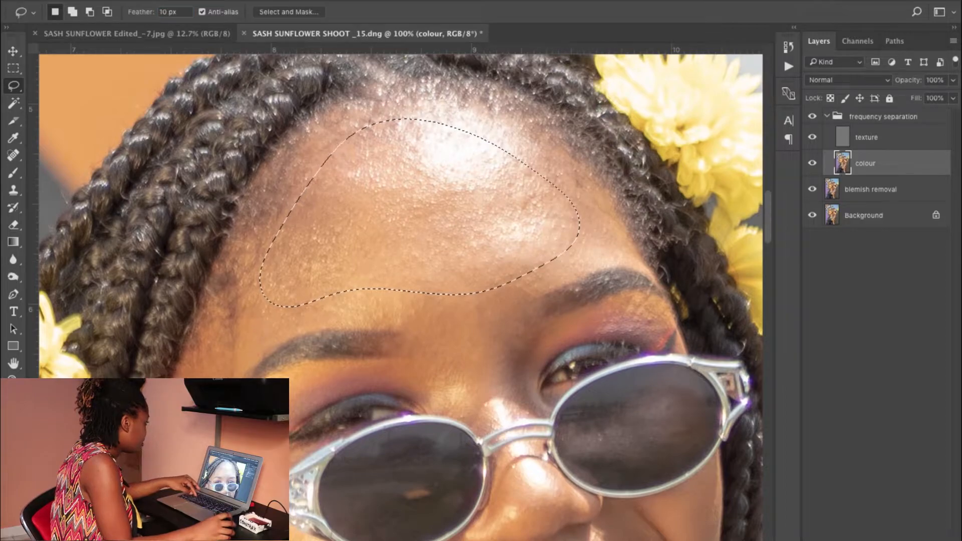
mouse_move(362, 217)
left_mouse_down()
mouse_move(379, 187)
mouse_move(247, 279)
mouse_move(431, 156)
mouse_move(378, 167)
left_mouse_up()
key("q")
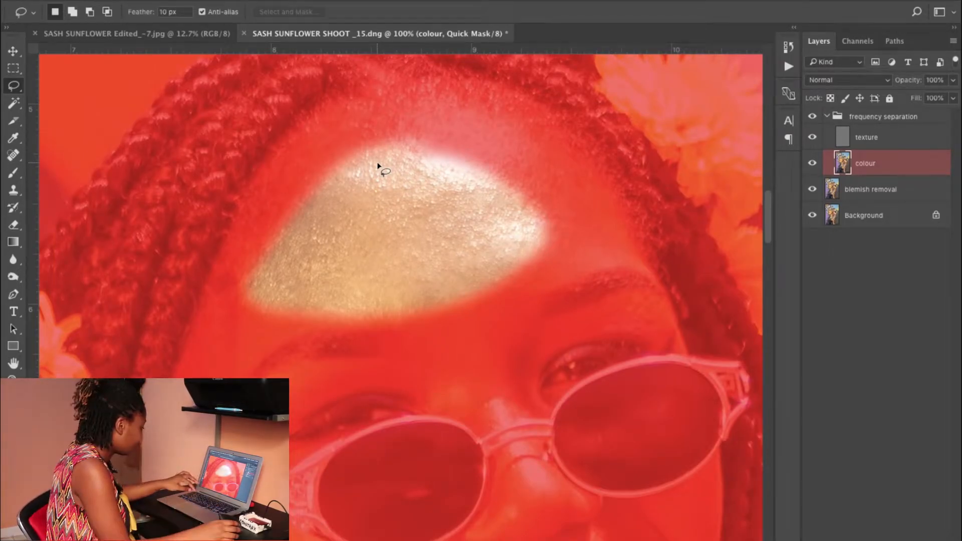
- Leave Quick Mask mode, set the lasso feather to 35 px and lasso the forehead from the hairline to above the eyebrows
key("q")
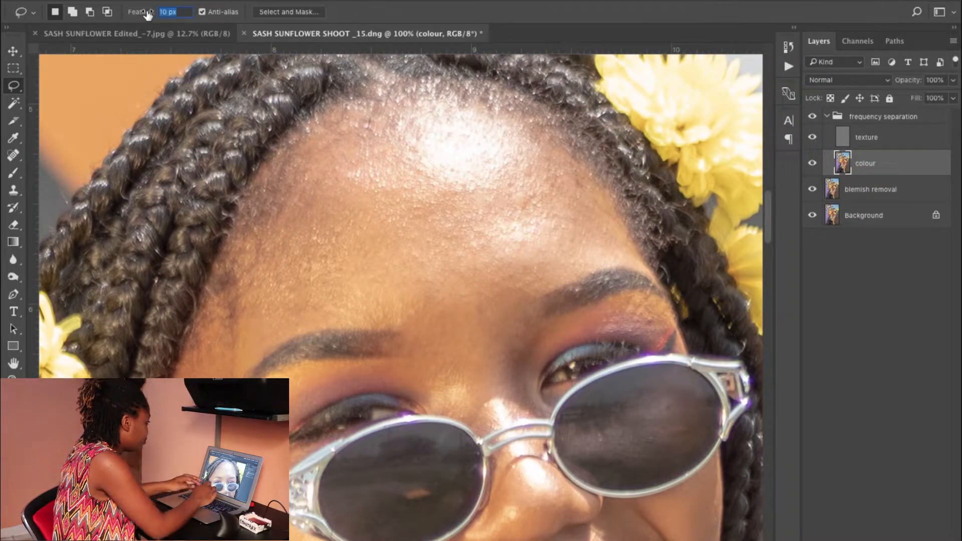
key("Return")
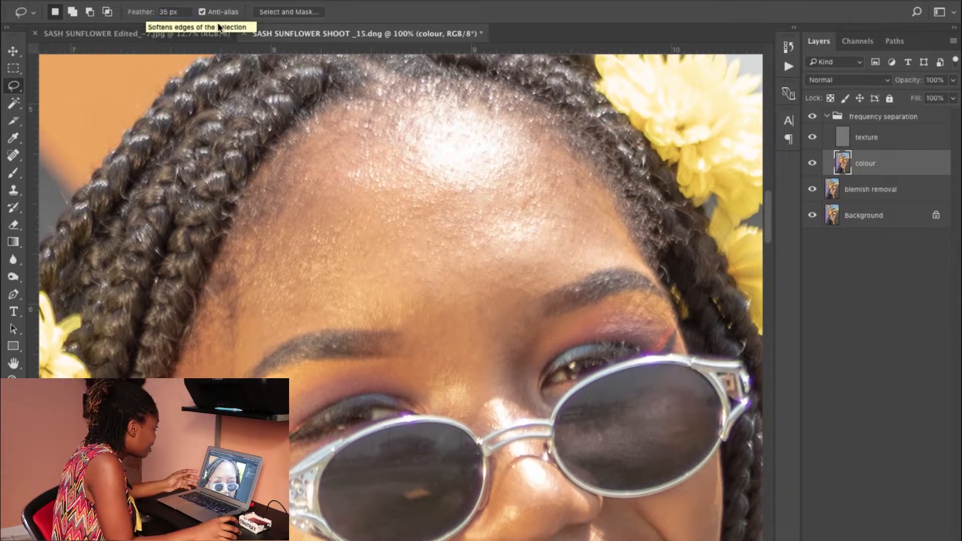
mouse_move(535, 166)
left_mouse_down()
mouse_move(468, 133)
mouse_move(368, 132)
left_mouse_up()
mouse_move(313, 192)
left_mouse_down()
mouse_move(288, 234)
mouse_move(242, 287)
left_mouse_up()
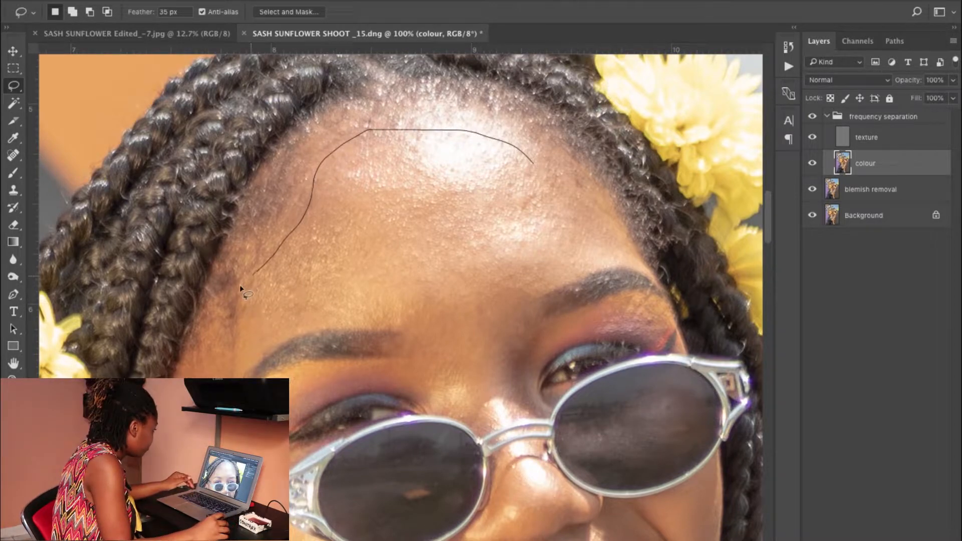
mouse_move(225, 346)
left_mouse_down()
mouse_move(265, 340)
mouse_move(300, 311)
left_mouse_up()
mouse_move(465, 291)
left_mouse_down()
mouse_move(608, 264)
mouse_move(601, 197)
left_mouse_up()
left_click_drag(529, 148, 470, 137)
- Smooth the selected forehead area on the colour layer with a 24.7 px Gaussian Blur and clear the selection
left_click(326, 0)
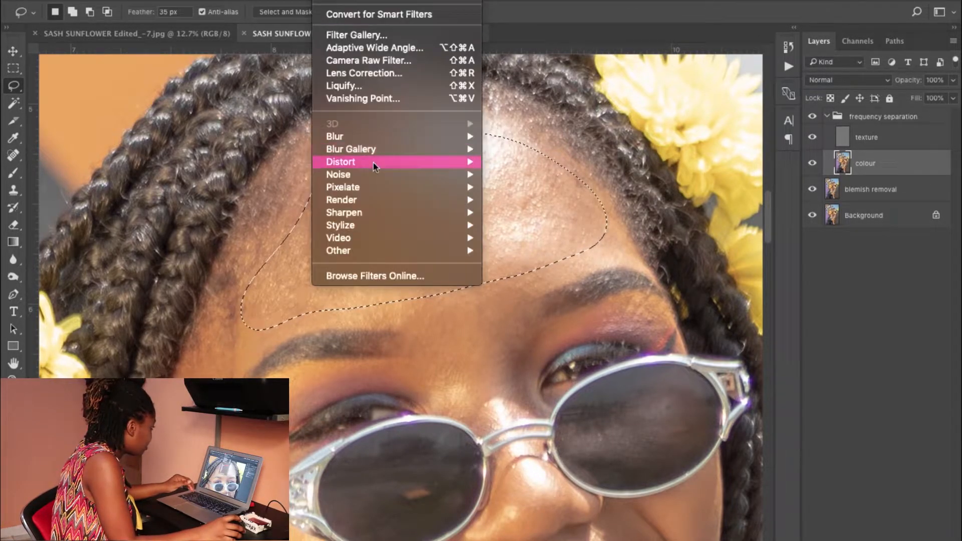
mouse_move(371, 133)
left_click(554, 185)
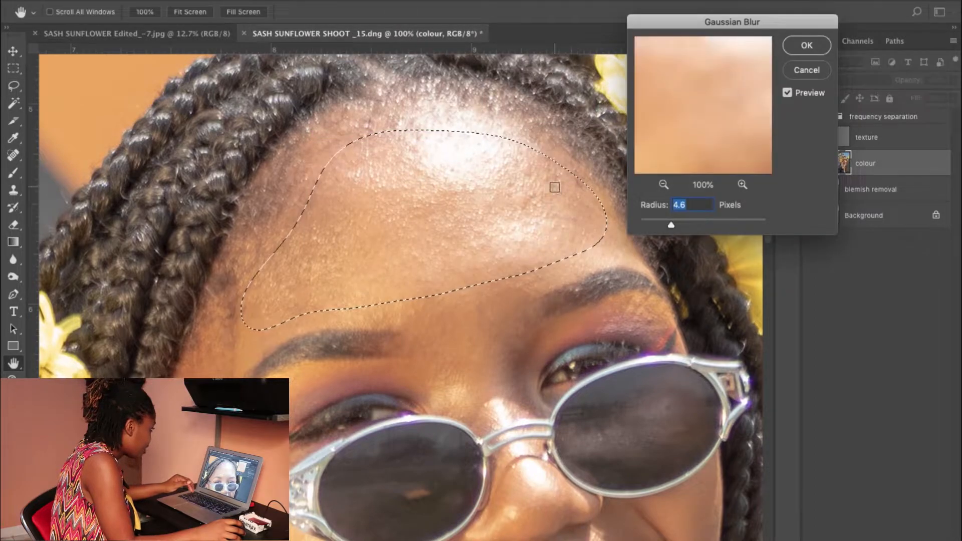
left_click_drag(673, 228, 705, 227)
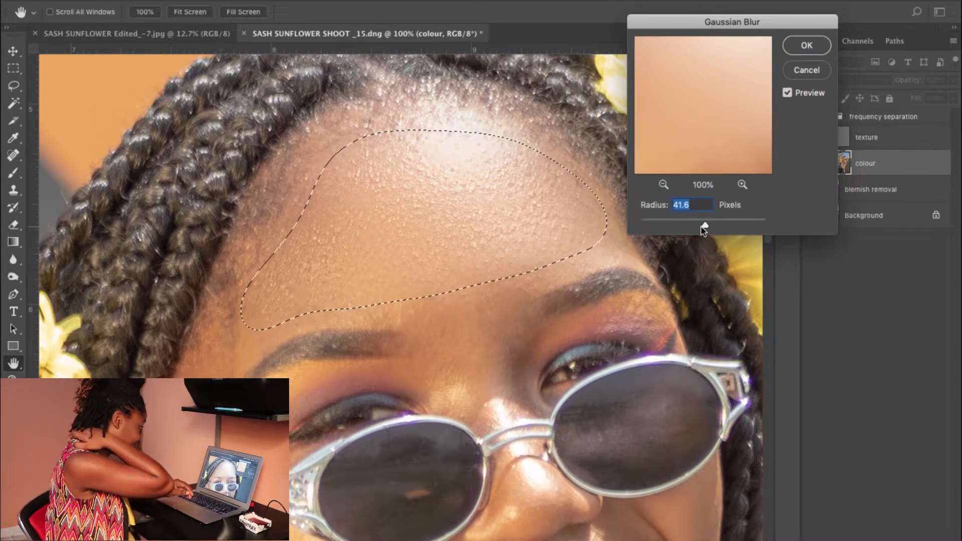
left_click_drag(705, 228, 698, 228)
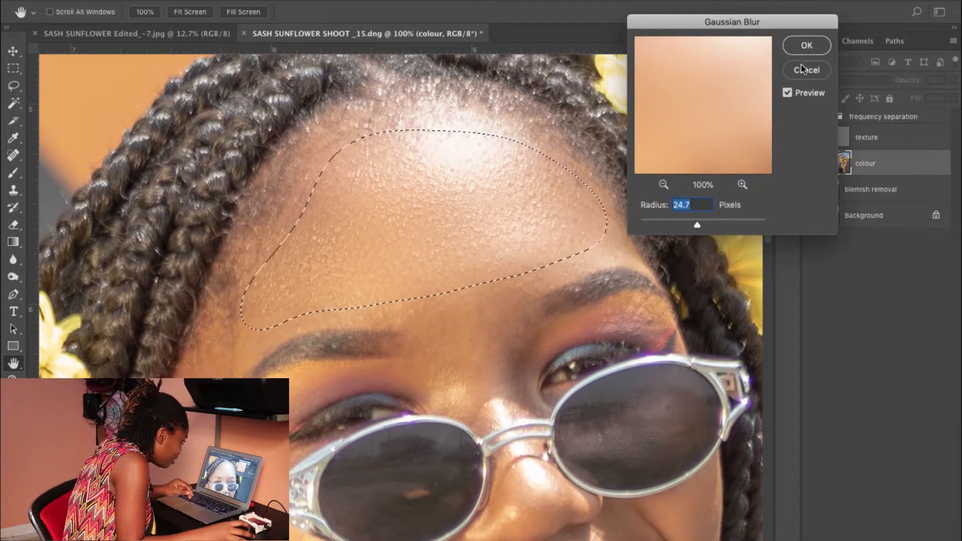
left_click(805, 48)
key("ctrl+d")
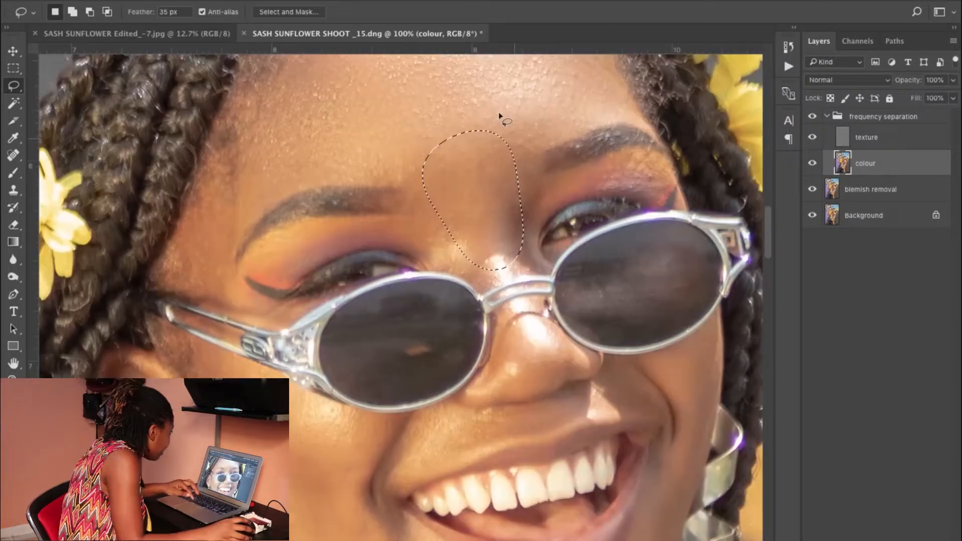
- Soften the selected area between the eyebrows with a 12 px Gaussian Blur and clear the selection
left_click(329, 1)
mouse_move(380, 143)
left_click(493, 184)
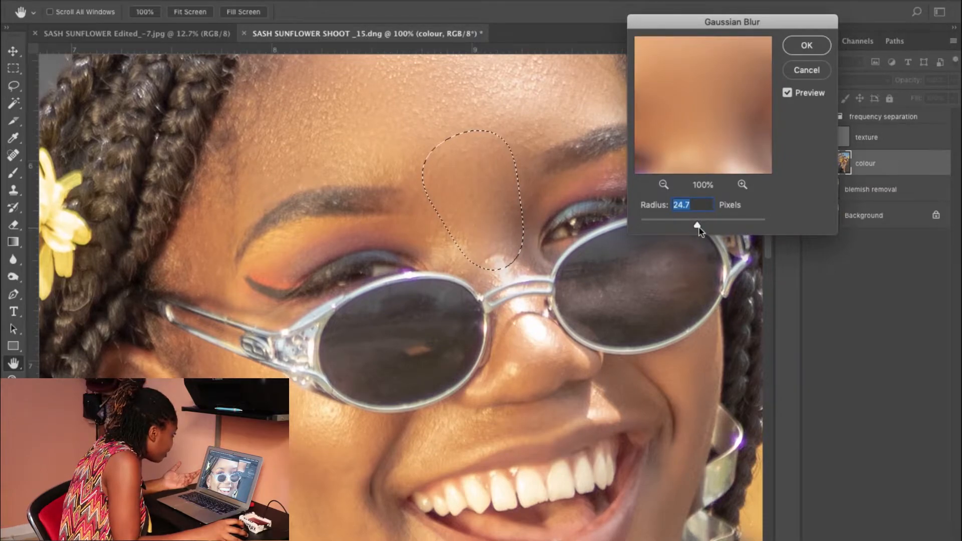
left_click_drag(702, 224, 692, 229)
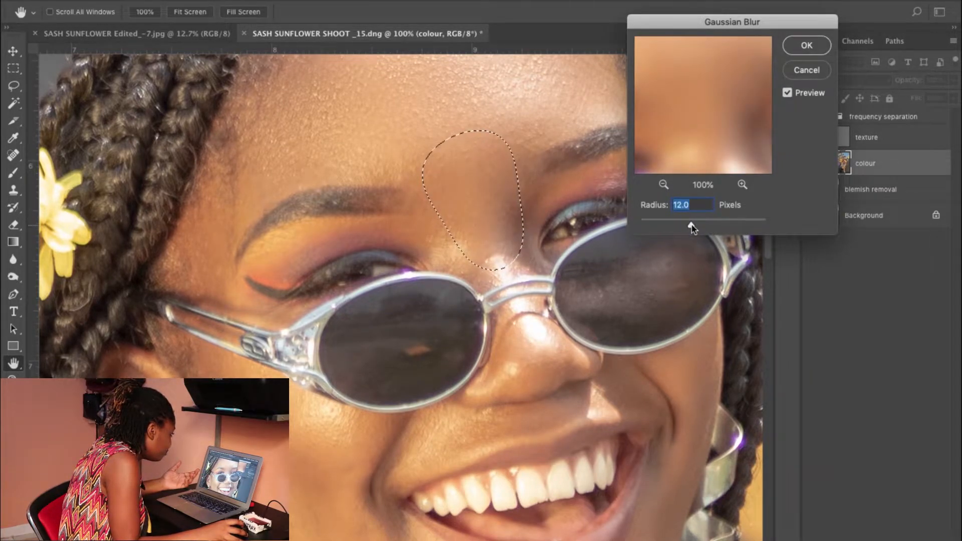
left_click(802, 46)
key("super+d")
- Lasso the temple beside the outer end of the eyebrow and reapply the last Gaussian Blur to it
left_click_drag(348, 339, 372, 247)
mouse_move(270, 79)
left_mouse_down()
mouse_move(227, 198)
mouse_move(268, 86)
left_mouse_up()
left_click(331, 2)
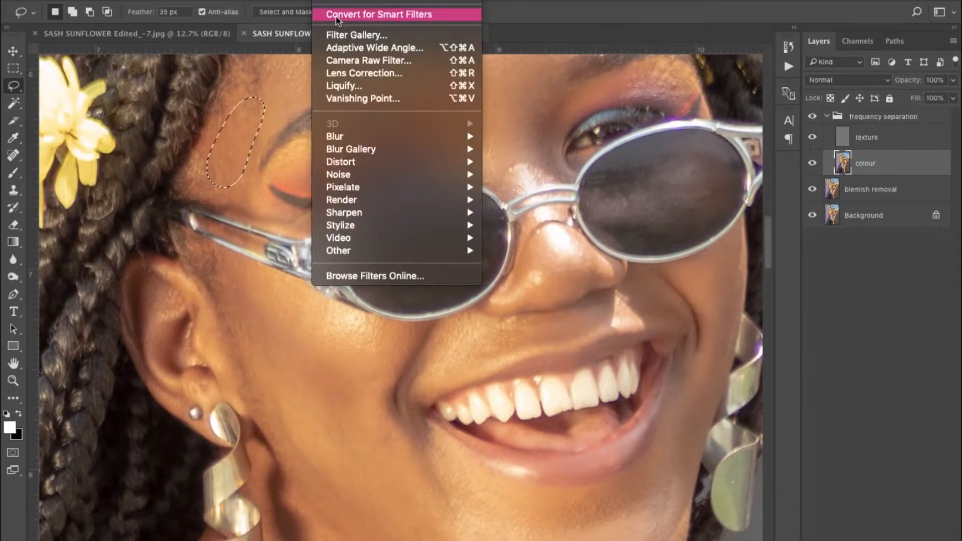
left_click(331, 2)
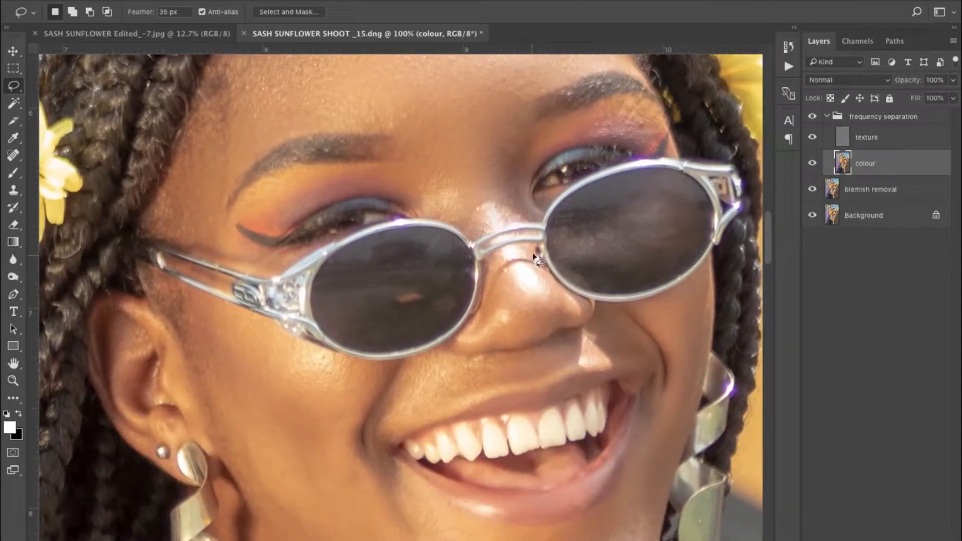
- Soften the highlight on the nose tip with Gaussian Blur and lasso the highlight on the nose bridge above the glasses
scroll(532, 260, "up", 2)
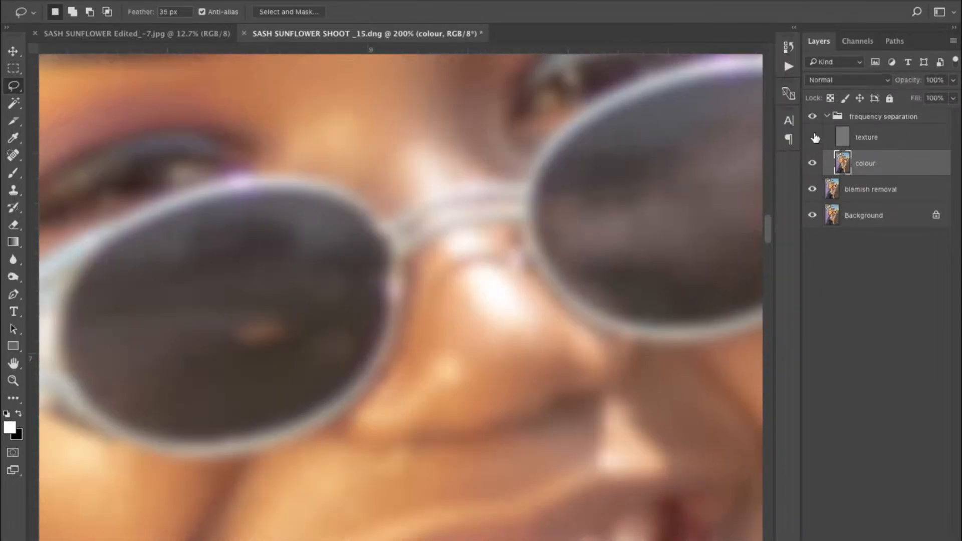
mouse_move(463, 275)
left_mouse_down()
mouse_move(402, 386)
mouse_move(546, 351)
left_mouse_up()
left_click(316, 1)
mouse_move(387, 136)
left_click(507, 177)
left_click_drag(709, 223, 704, 227)
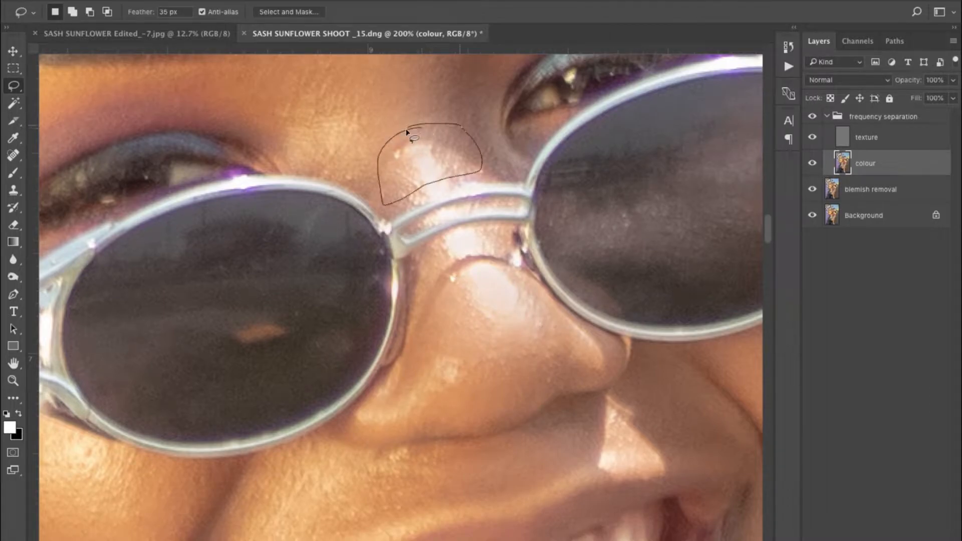
mouse_move(431, 115)
left_mouse_down()
mouse_move(322, 139)
mouse_move(391, 200)
left_mouse_up()
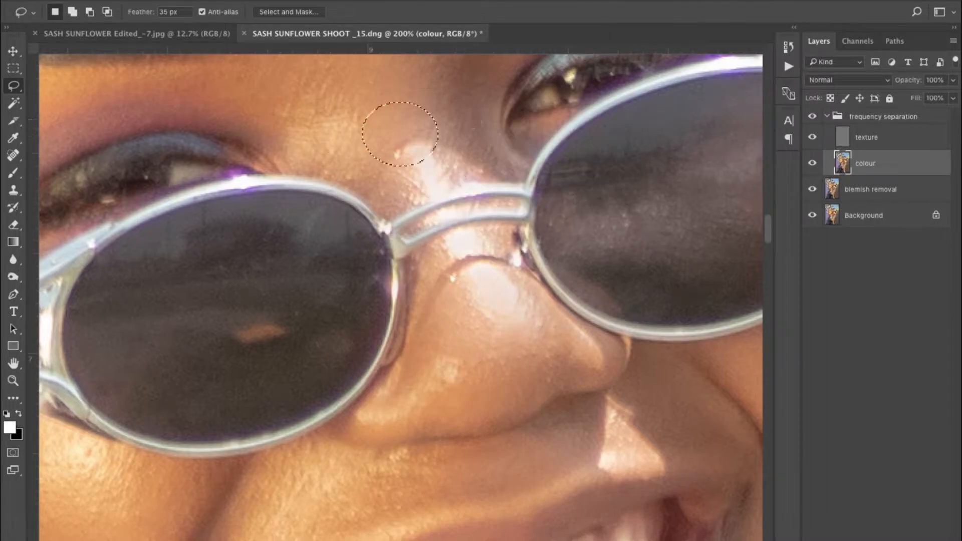
- Lasso the cheek between the ear and the smile line below the glasses and smooth it with Gaussian Blur
mouse_move(601, 283)
left_mouse_down()
mouse_move(521, 278)
mouse_move(323, 503)
mouse_move(603, 281)
left_mouse_up()
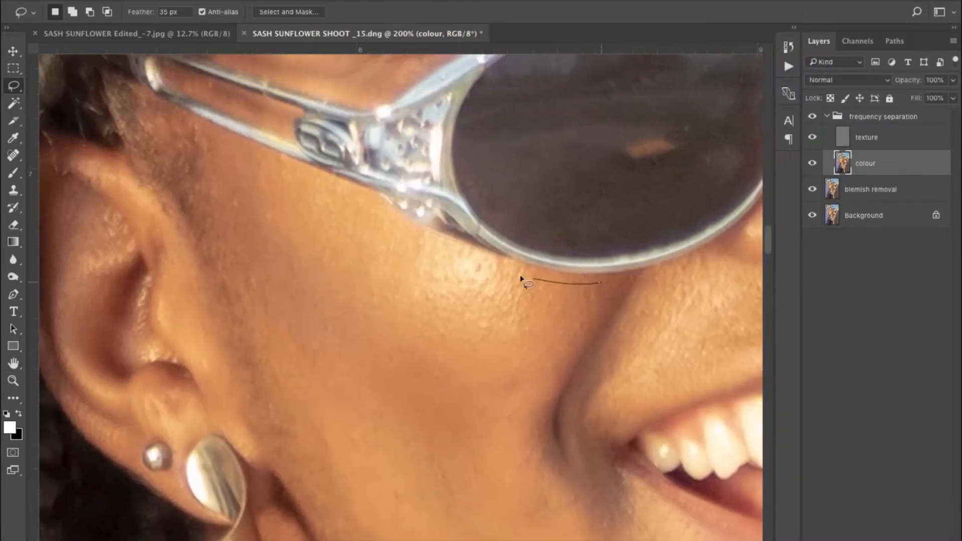
left_click(316, 1)
mouse_move(387, 136)
left_click(506, 178)
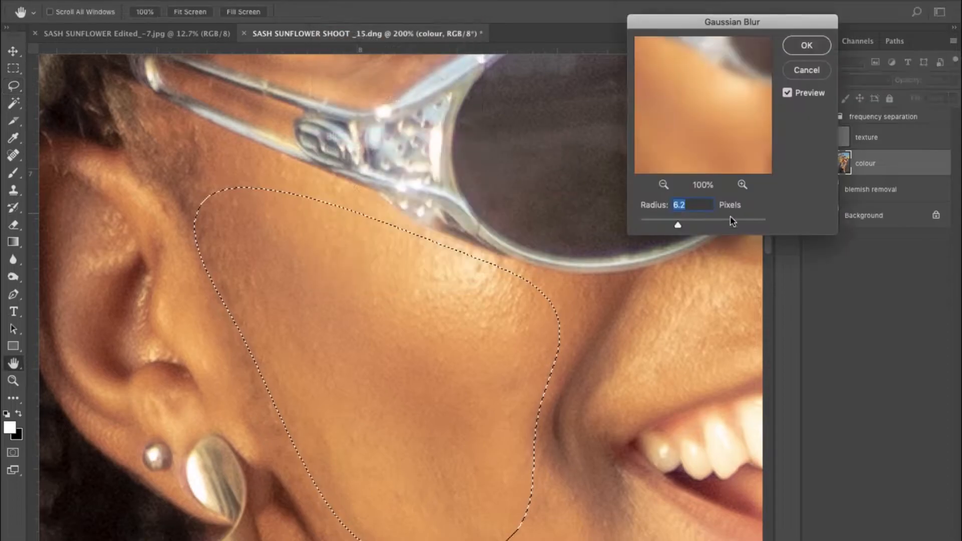
key("Return")
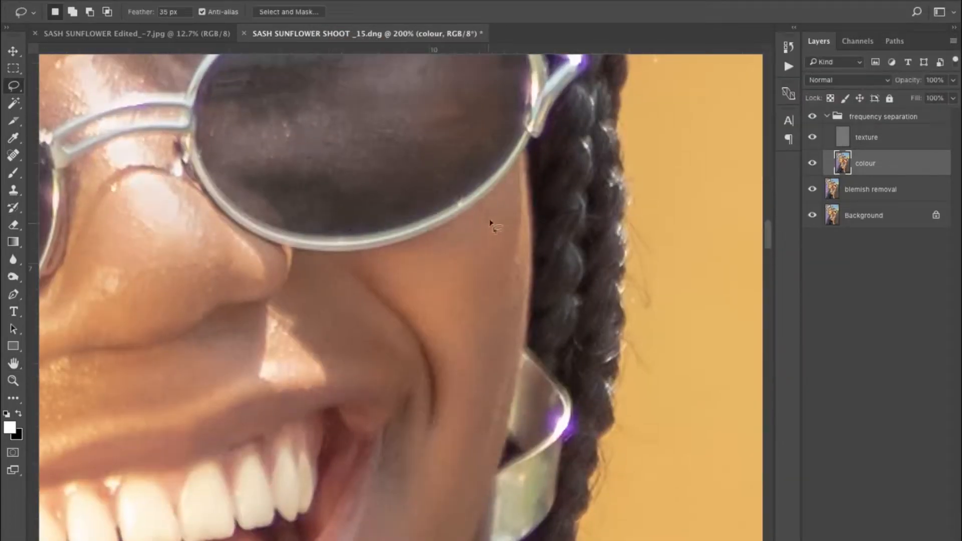
- Lasso the skin on the opposite cheek, beside the braids, and smooth it with Gaussian Blur
mouse_move(489, 218)
left_mouse_down()
mouse_move(499, 210)
mouse_move(457, 391)
mouse_move(518, 184)
left_mouse_up()
left_click(584, 187)
left_click(584, 187)
mouse_move(517, 174)
left_mouse_down()
mouse_move(404, 267)
mouse_move(504, 393)
mouse_move(517, 181)
left_mouse_up()
left_click(316, 1)
mouse_move(408, 135)
left_click(563, 193)
key("Return")
- Lasso the patches above the upper lip, blend them with a 44.4 px Gaussian Blur and clear the selection
mouse_move(538, 169)
left_mouse_down()
mouse_move(353, 222)
mouse_move(511, 241)
mouse_move(537, 173)
left_mouse_up()
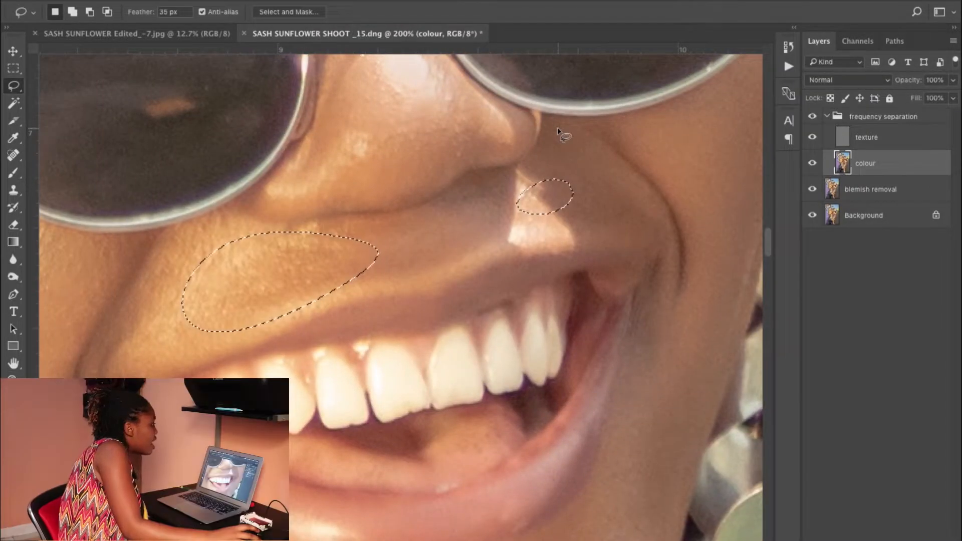
left_click(455, 5)
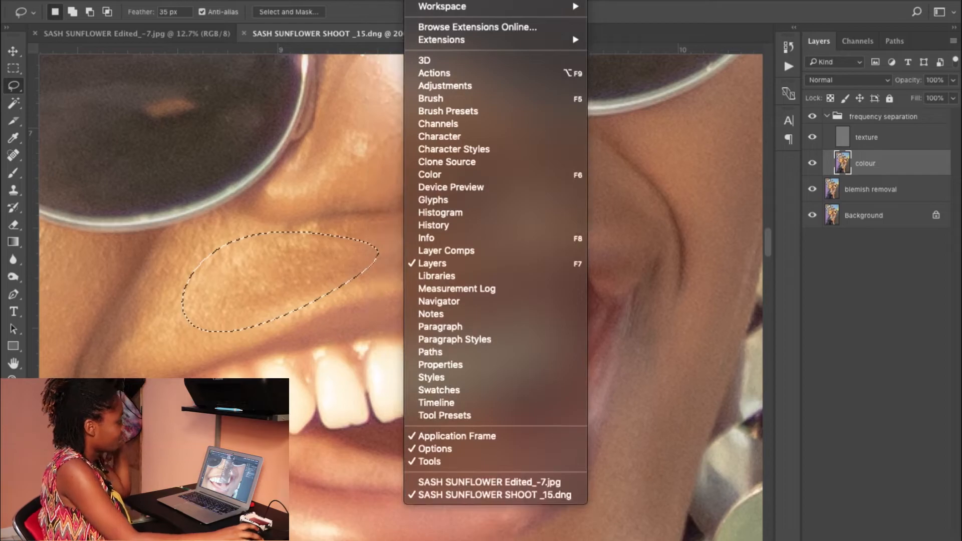
mouse_move(288, 2)
mouse_move(325, 3)
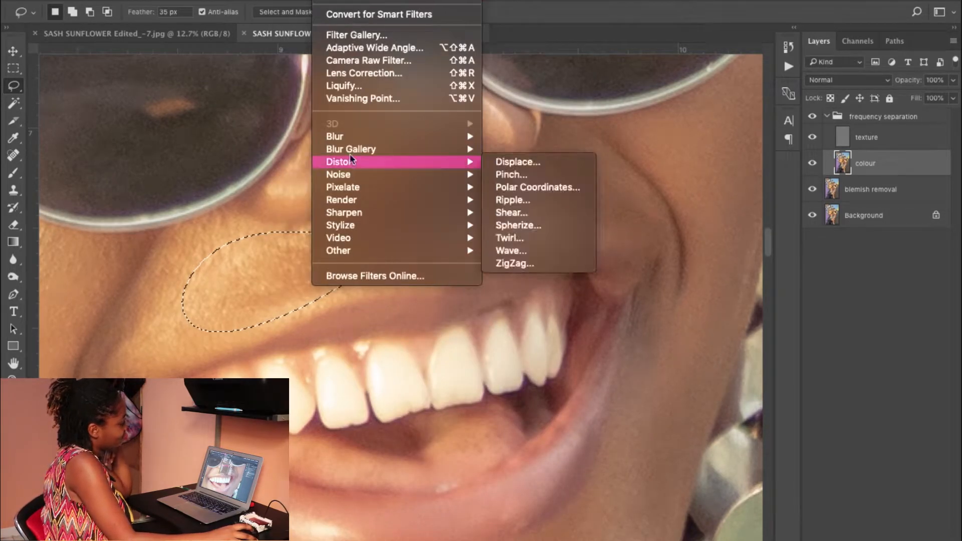
mouse_move(381, 136)
left_click(567, 186)
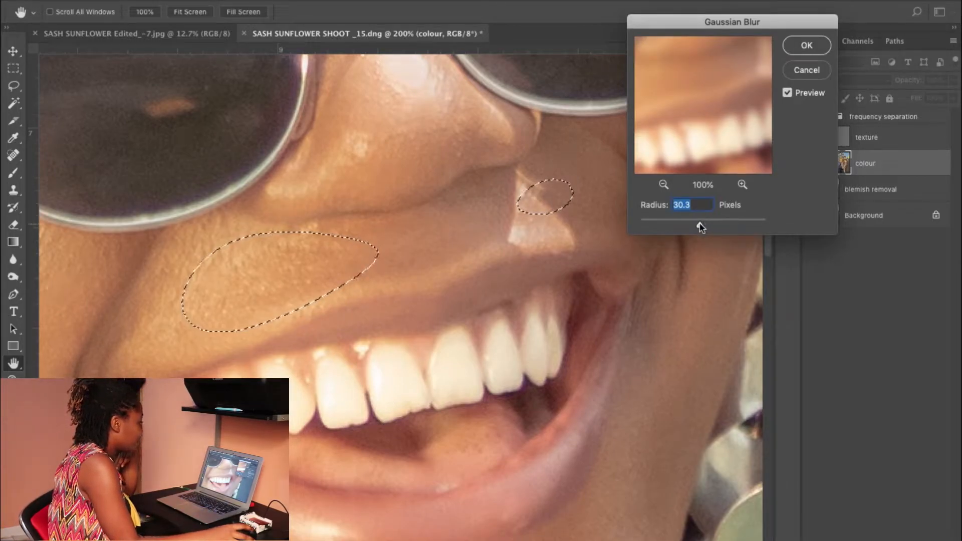
left_click_drag(710, 228, 707, 225)
left_click(806, 44)
key("ctrl+d")
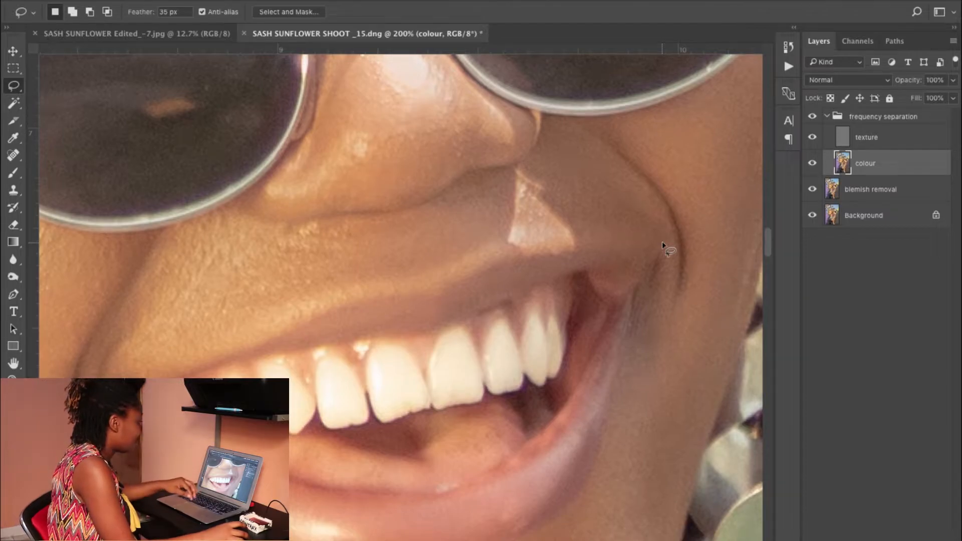
- Lasso the chin below the lower lip, smooth it with a 76.6 px Gaussian Blur and clear the selection
left_click_drag(498, 438, 575, 221)
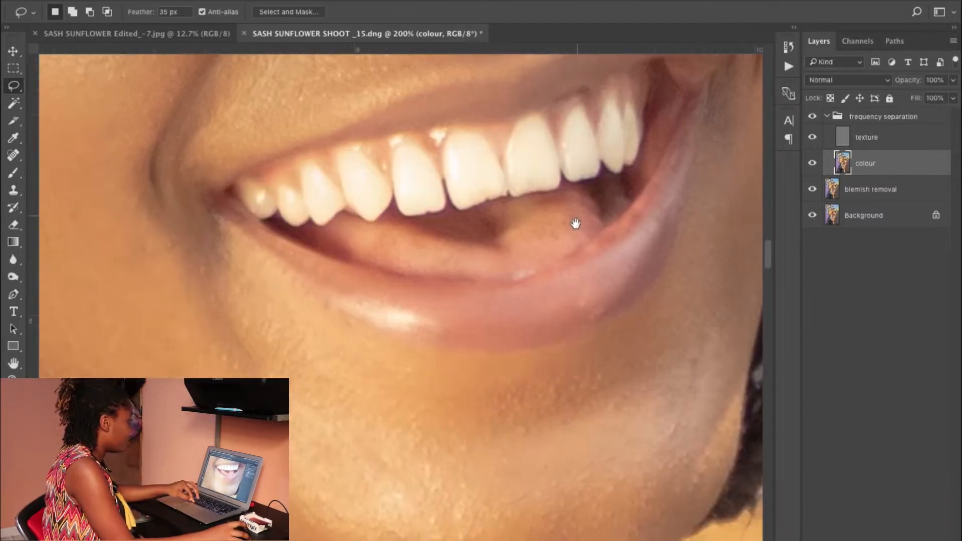
left_click_drag(655, 337, 575, 271)
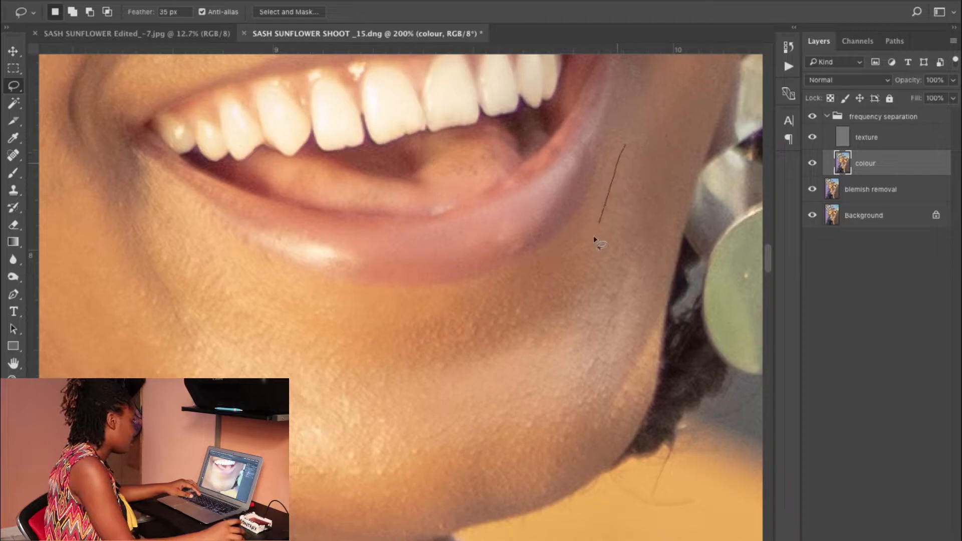
mouse_move(458, 291)
left_mouse_down()
mouse_move(247, 273)
mouse_move(192, 221)
mouse_move(99, 247)
mouse_move(109, 360)
mouse_move(327, 499)
mouse_move(428, 506)
mouse_move(528, 474)
mouse_move(603, 424)
mouse_move(636, 299)
mouse_move(647, 185)
left_mouse_up()
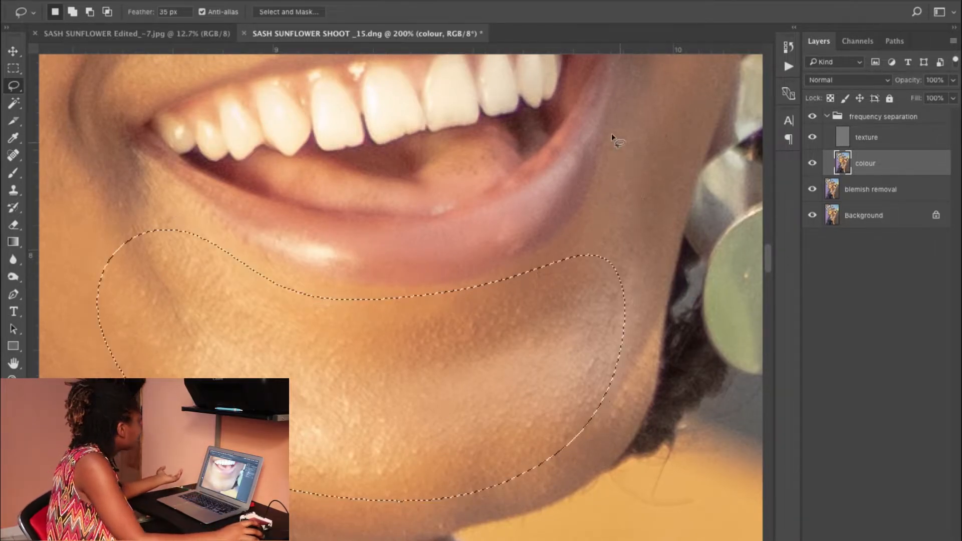
left_click(340, 1)
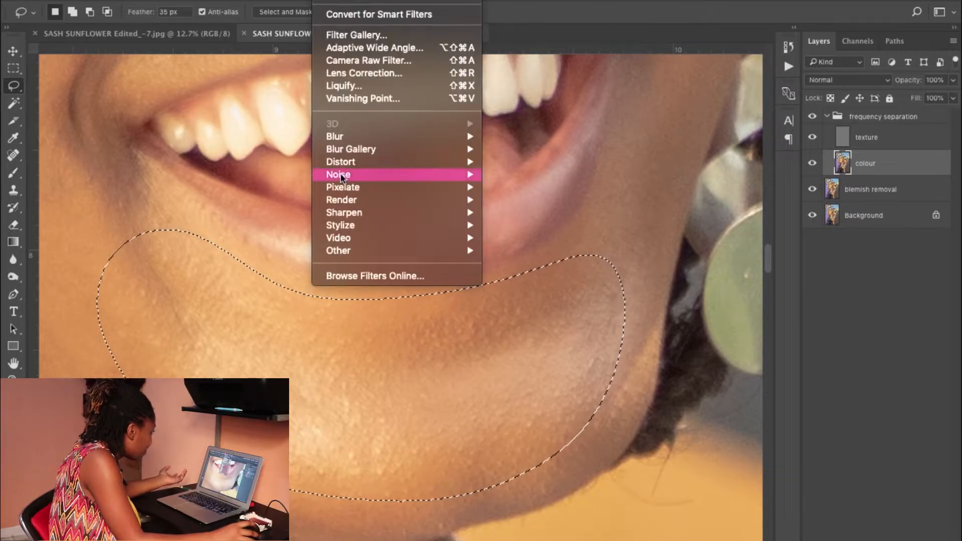
mouse_move(350, 134)
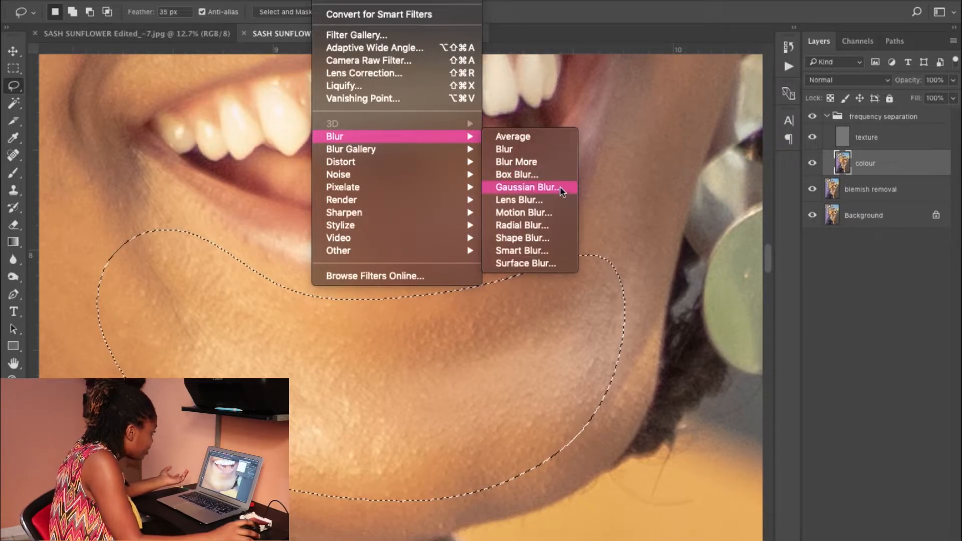
left_click(516, 187)
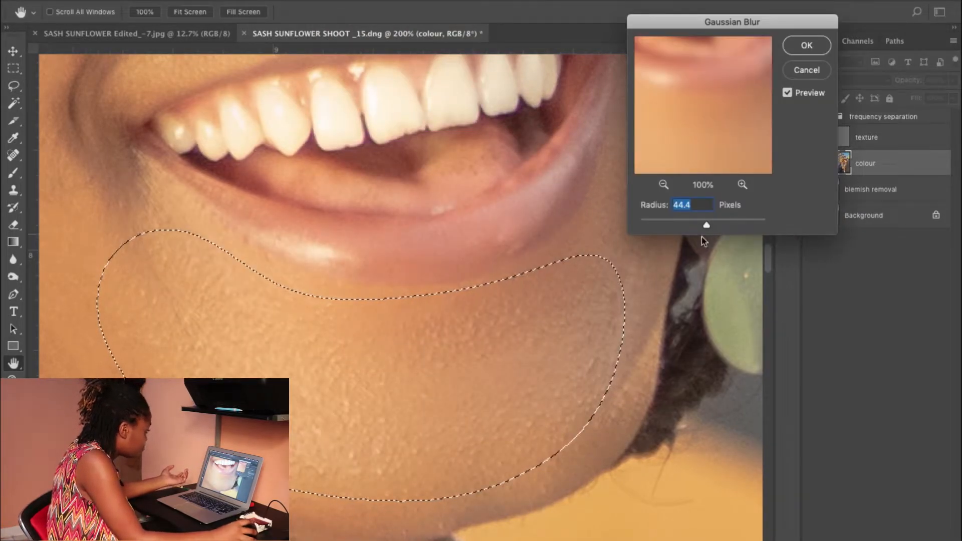
mouse_move(708, 226)
left_mouse_down()
mouse_move(726, 224)
mouse_move(706, 225)
mouse_move(715, 225)
left_mouse_up()
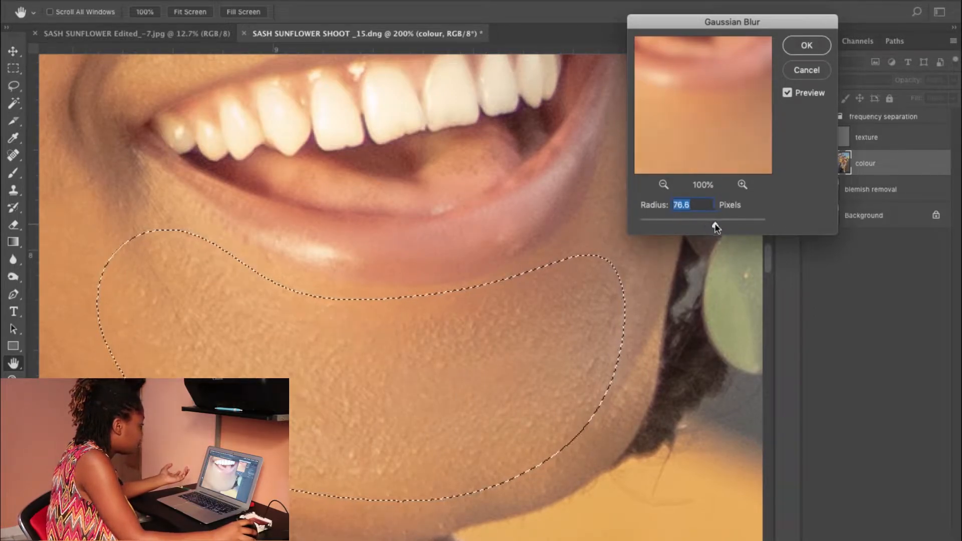
left_click(806, 45)
key("ctrl+d")
- Lasso the neck from beside the earring to below the chin and smooth it with Gaussian Blur
left_click_drag(330, 421, 465, 307)
left_click_drag(574, 373, 522, 266)
key("ctrl+minus")
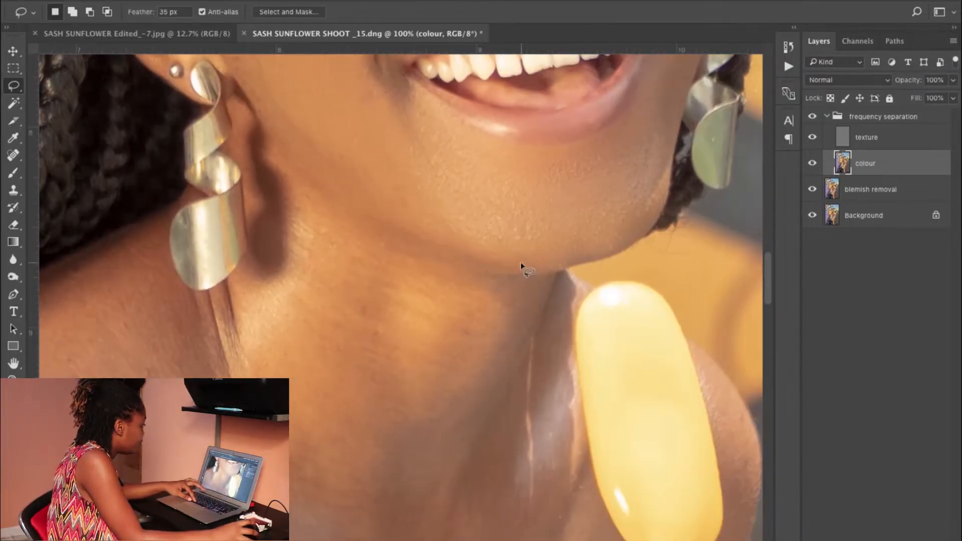
mouse_move(524, 287)
left_mouse_down()
mouse_move(477, 288)
mouse_move(387, 245)
mouse_move(307, 130)
mouse_move(282, 120)
mouse_move(261, 157)
left_mouse_up()
mouse_move(256, 224)
left_mouse_down()
mouse_move(254, 262)
mouse_move(233, 319)
left_mouse_up()
mouse_move(299, 461)
left_mouse_down()
mouse_move(378, 506)
mouse_move(437, 480)
mouse_move(533, 288)
left_mouse_up()
left_click(339, 2)
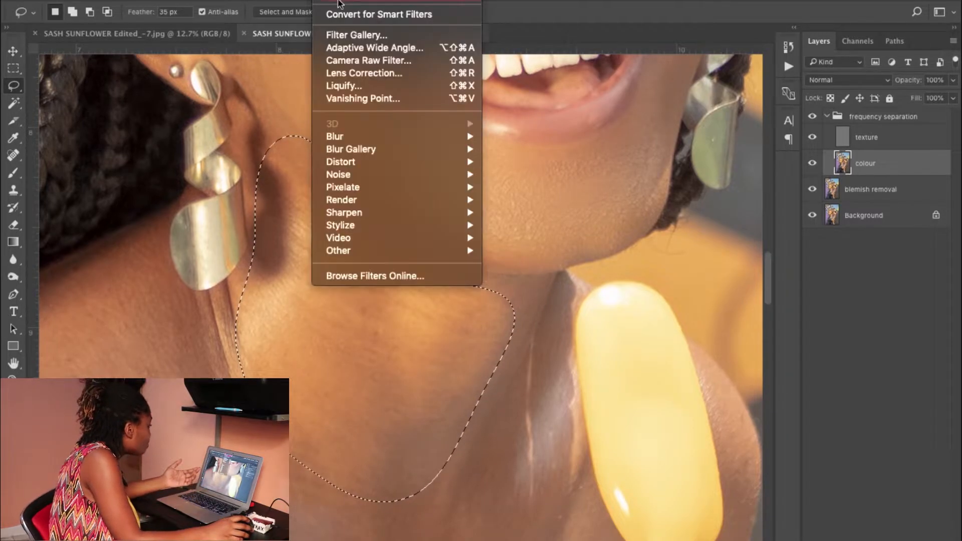
mouse_move(431, 137)
left_click(539, 187)
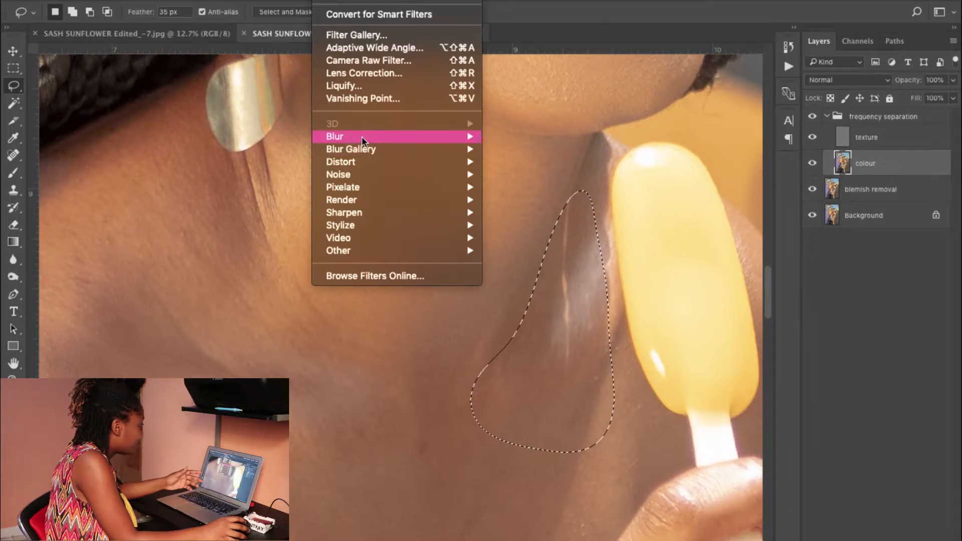
- Smooth the selected neck skin beside the popsicle with a 41.6 px Gaussian Blur and clear the selection
mouse_move(381, 137)
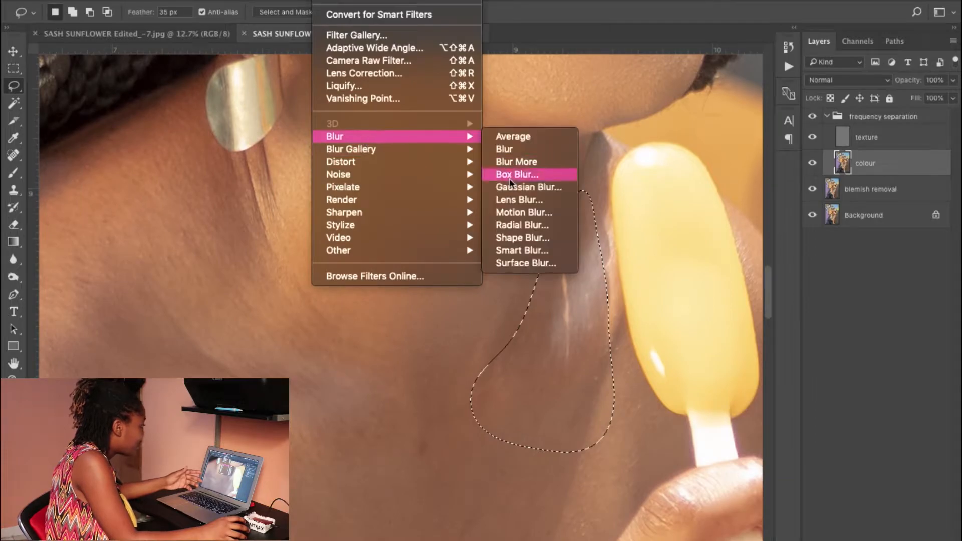
left_click(512, 188)
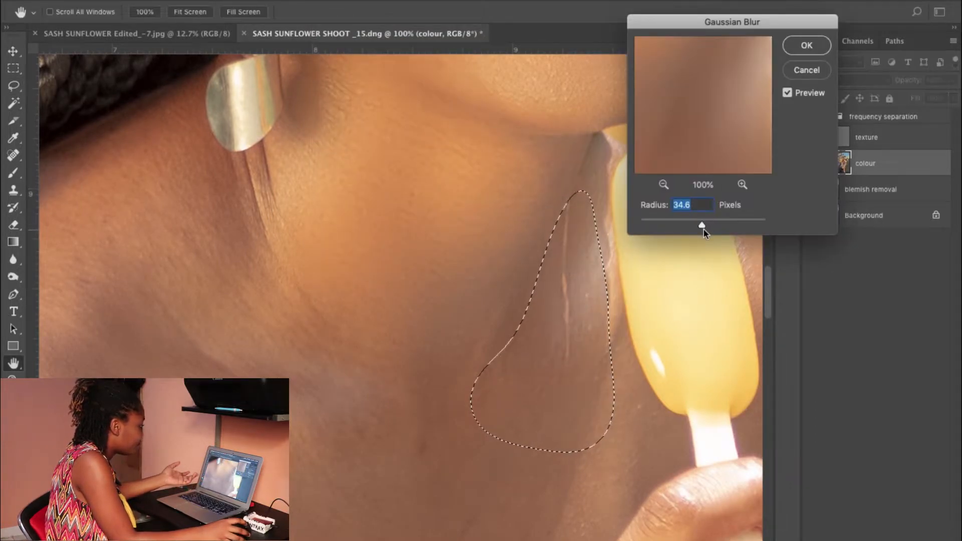
left_click_drag(714, 226, 704, 225)
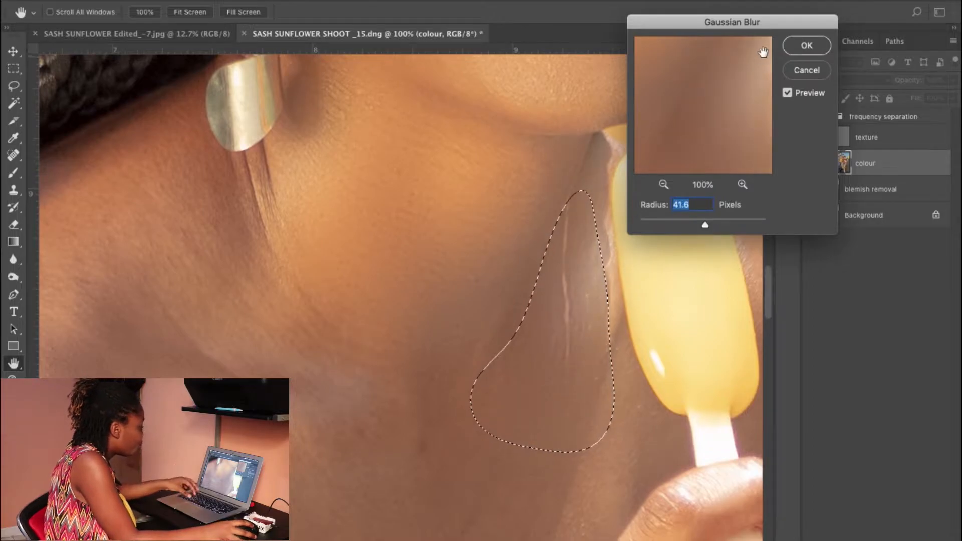
left_click(806, 45)
key("ctrl+d")
- Lasso the shoulder and collarbone area below the earring, smooth it with a 33.1 px Gaussian Blur and clear the selection
left_click_drag(390, 328, 606, 162)
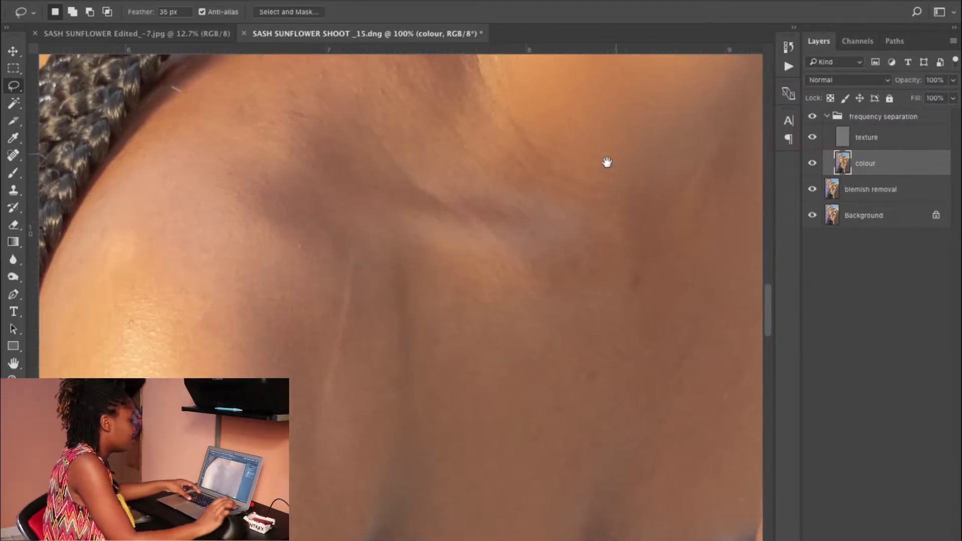
key("ctrl+minus")
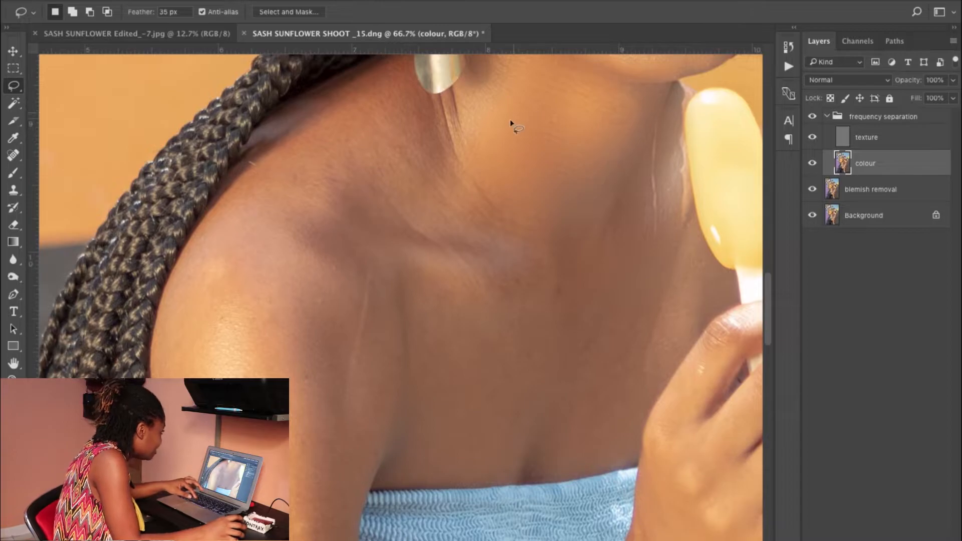
left_click_drag(302, 112, 248, 173)
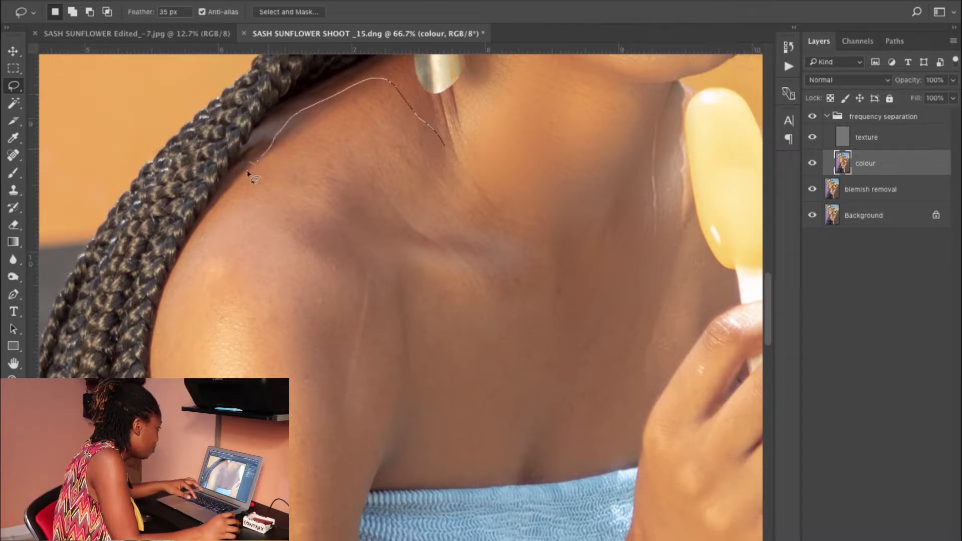
left_click_drag(485, 182, 447, 148)
left_click(325, 1)
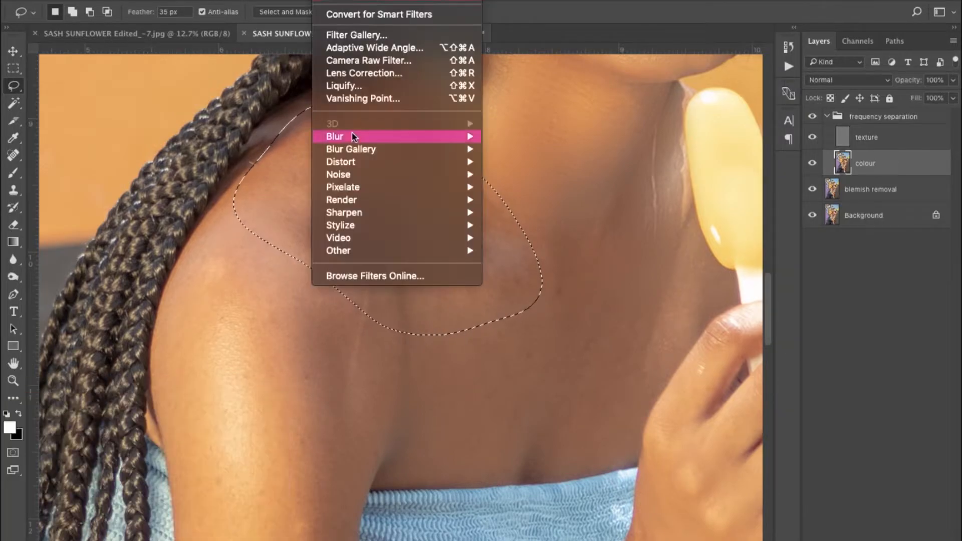
left_click(521, 187)
left_click_drag(699, 225, 701, 226)
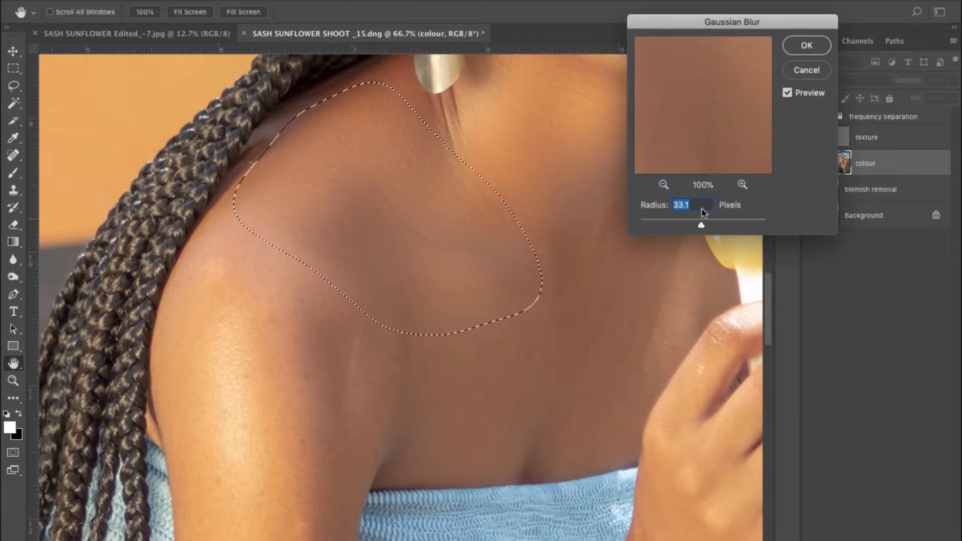
left_click(792, 52)
key("super+d")
- Lasso the chest skin next to the smoothed shoulder, soften it with Gaussian Blur and clear the selection
scroll(622, 339, "right", 4)
mouse_move(544, 138)
left_mouse_down()
mouse_move(617, 229)
mouse_move(311, 383)
mouse_move(538, 139)
left_mouse_up()
left_click(519, 184)
left_click_drag(689, 224, 693, 224)
left_click(800, 45)
key("super+d")
- Examine the smoothed skin in the full portrait, and check the shoulder, chest and upper arm up close
key("super+minus")
key("super+minus")
key("super+minus")
key("super+0")
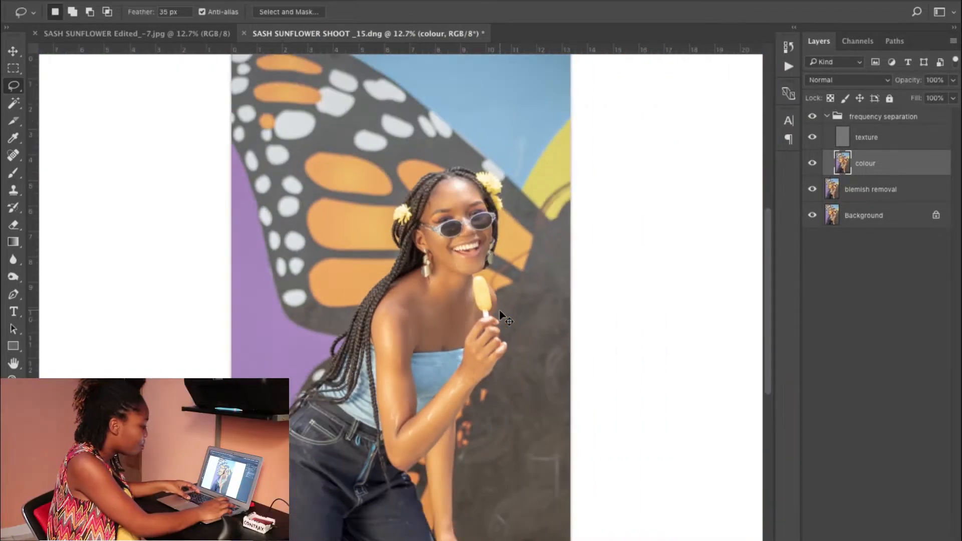
key("super+plus")
key("super+plus")
key("super+plus")
key("super+plus")
key("super+plus")
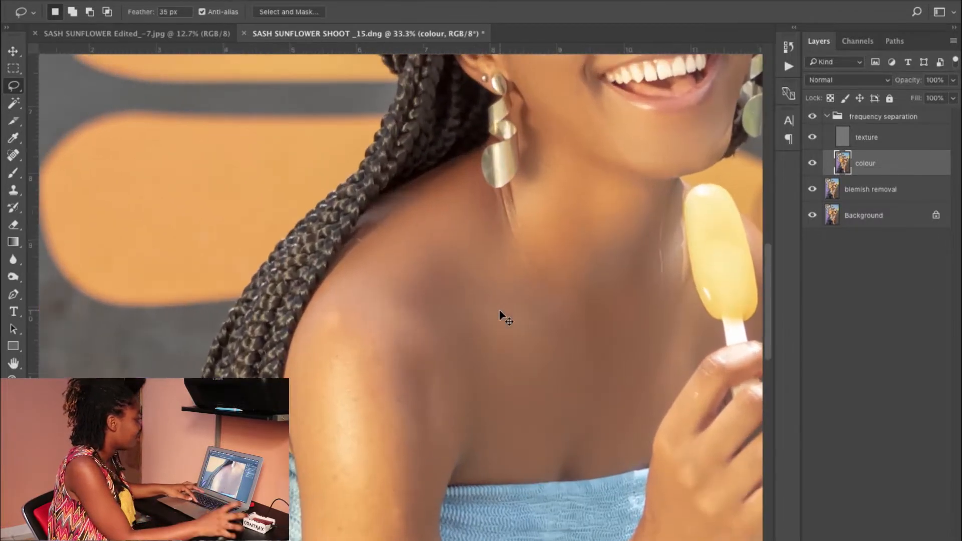
scroll(500, 310, "down", 10)
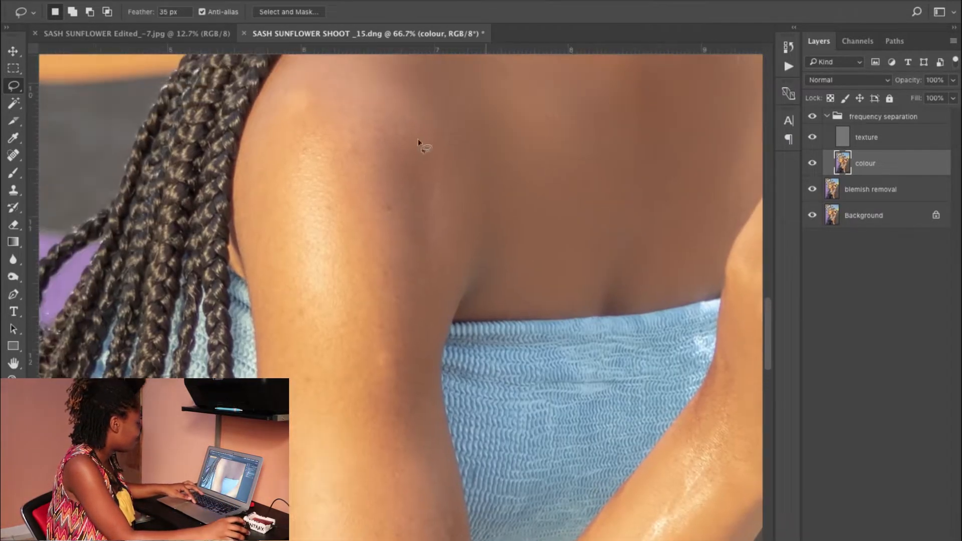
mouse_move(560, 163)
left_mouse_down()
mouse_move(558, 215)
mouse_move(586, 216)
left_mouse_up()
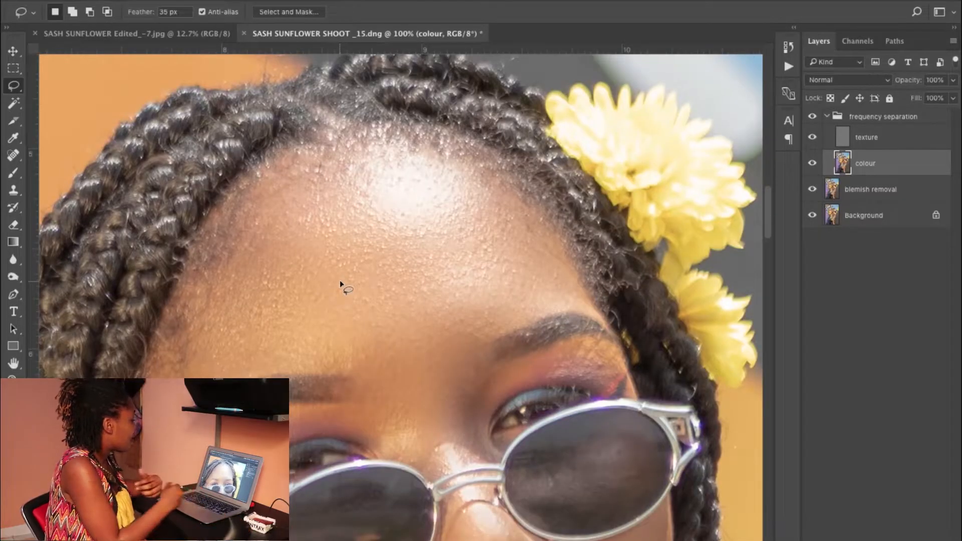
- Blend the forehead highlight on the colour layer with the Mixer Brush using sampled skin tone, keeping the texture layer hidden while painting
key("s")
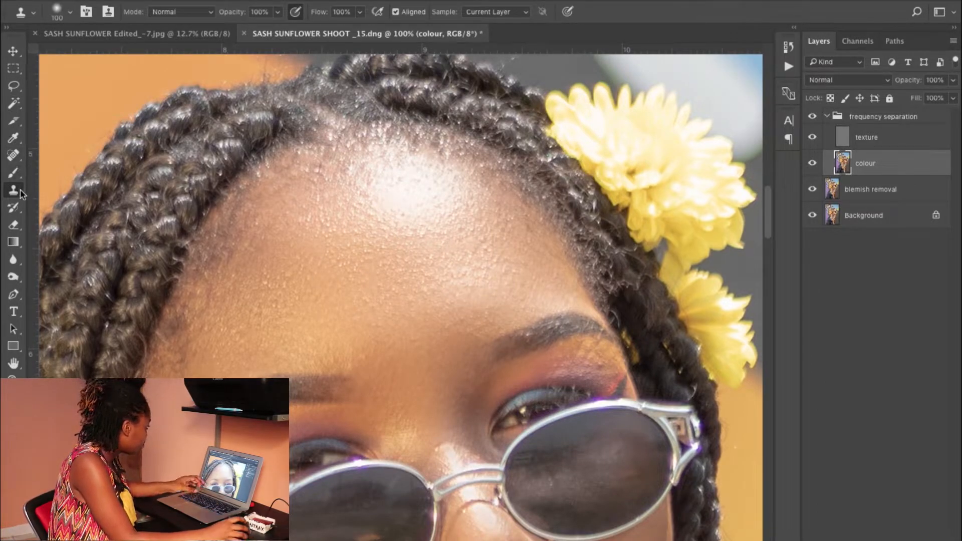
left_click(11, 174)
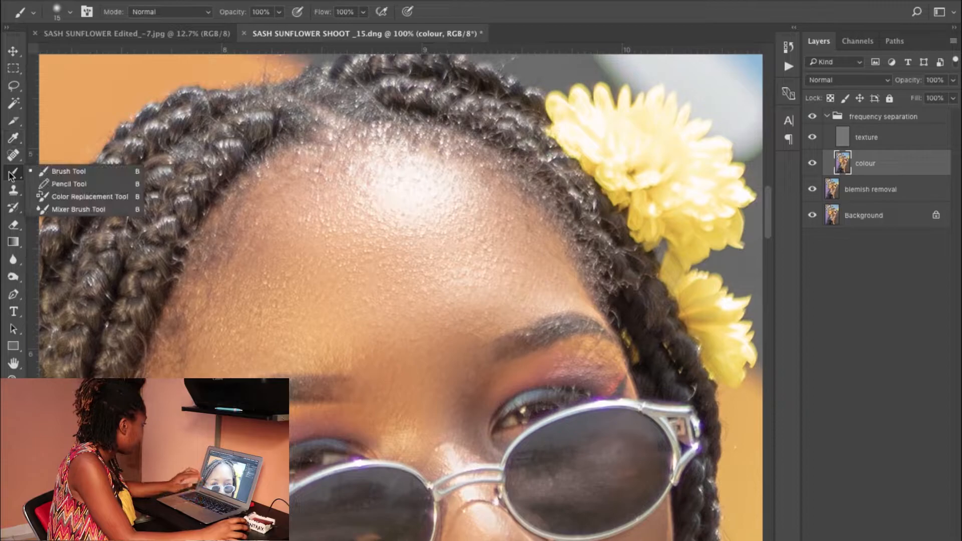
left_click(77, 209)
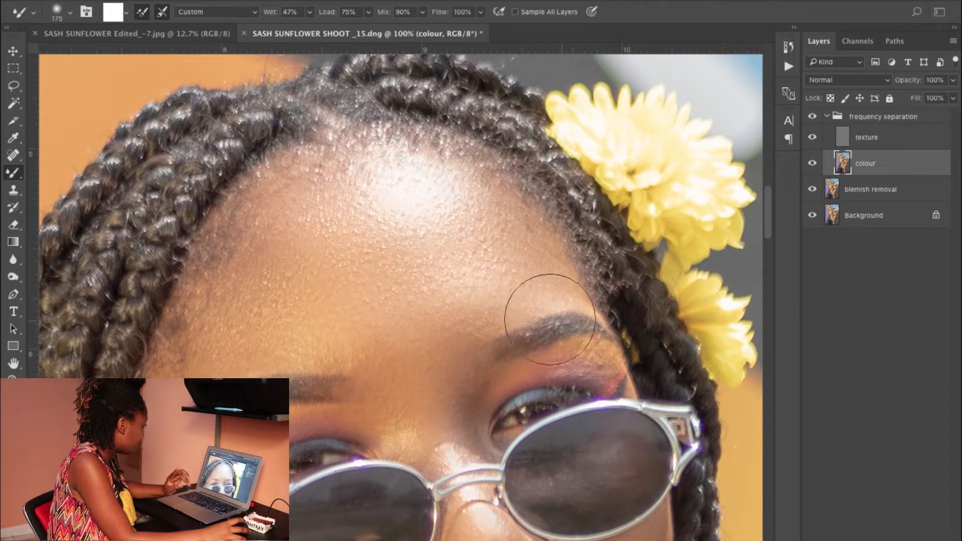
left_click(390, 263, "alt")
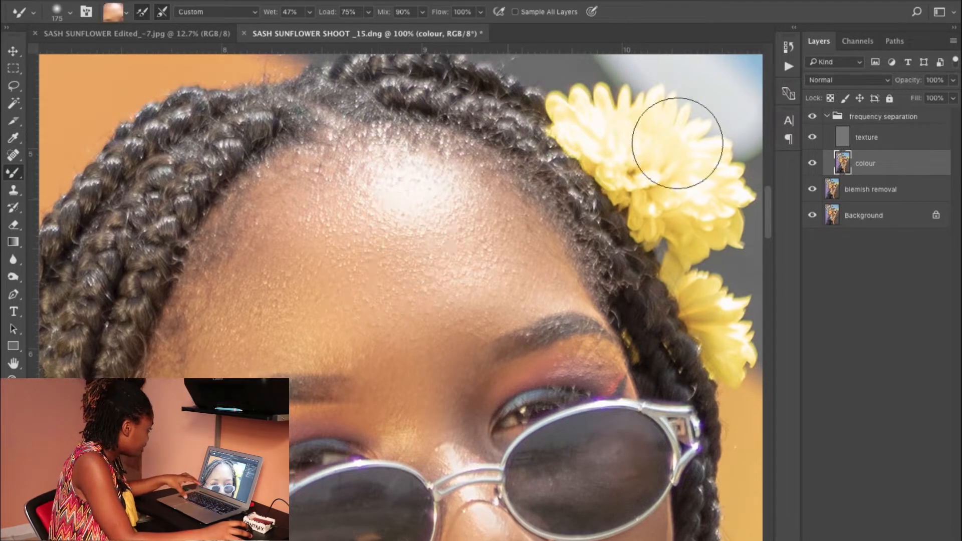
left_click(812, 137)
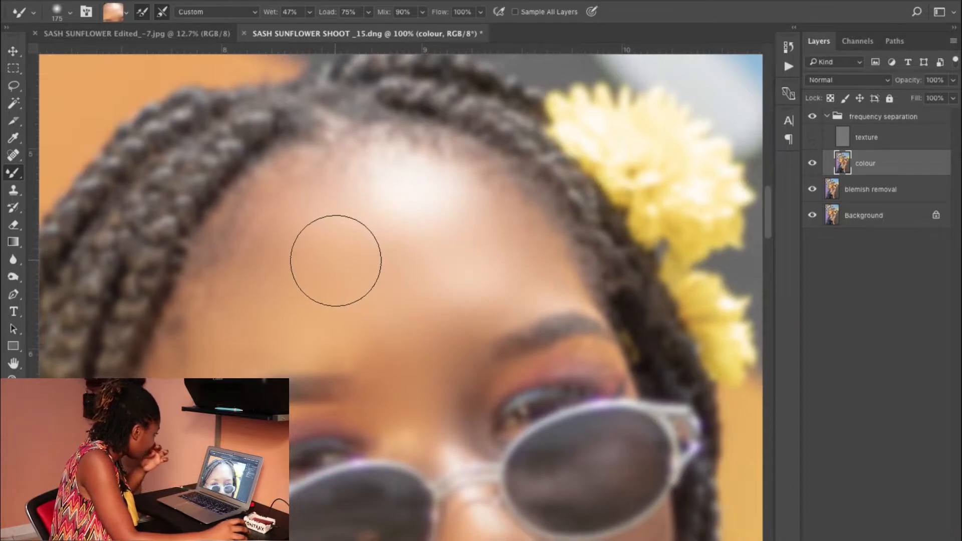
left_click(346, 262, "alt")
mouse_move(391, 217)
left_mouse_down()
mouse_move(410, 174)
mouse_move(406, 206)
mouse_move(435, 199)
mouse_move(454, 173)
mouse_move(420, 212)
mouse_move(414, 167)
mouse_move(380, 158)
mouse_move(382, 195)
mouse_move(374, 159)
mouse_move(424, 192)
mouse_move(436, 217)
left_mouse_up()
left_click(812, 138)
- Compare the whole retouched portrait with the original by repeatedly showing only the Background layer and restoring the others
key("ctrl+0")
left_click(812, 216, "alt")
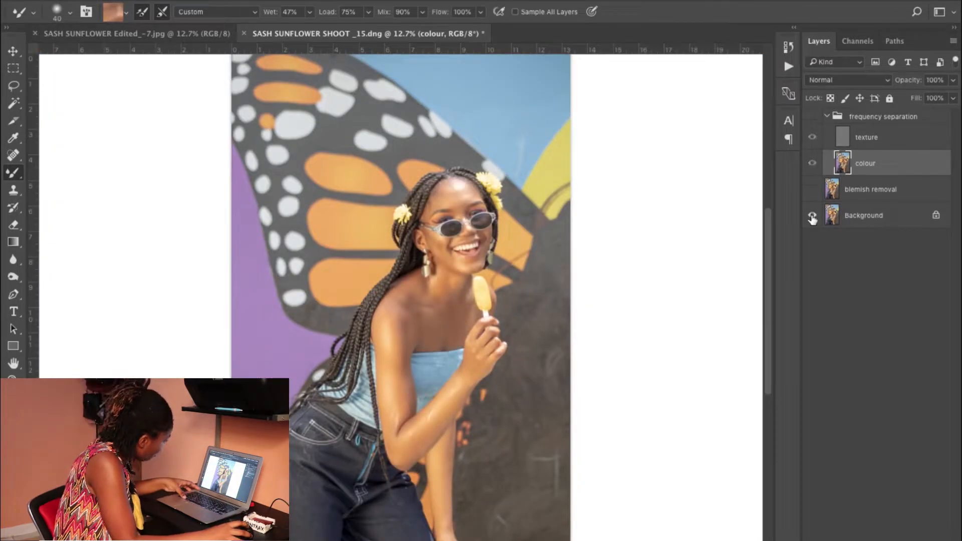
left_click(812, 216, "alt")
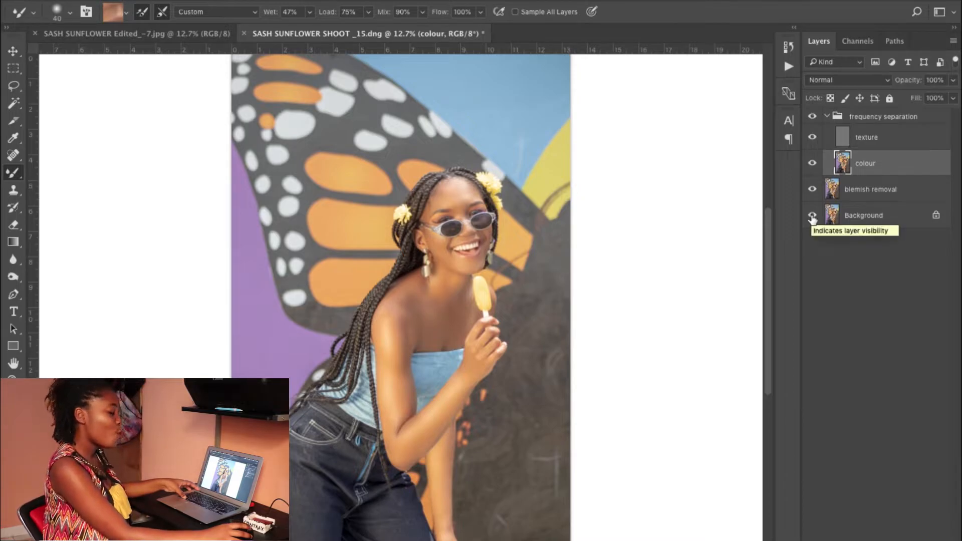
left_click(812, 216, "alt")
left_click(812, 216, "alt")
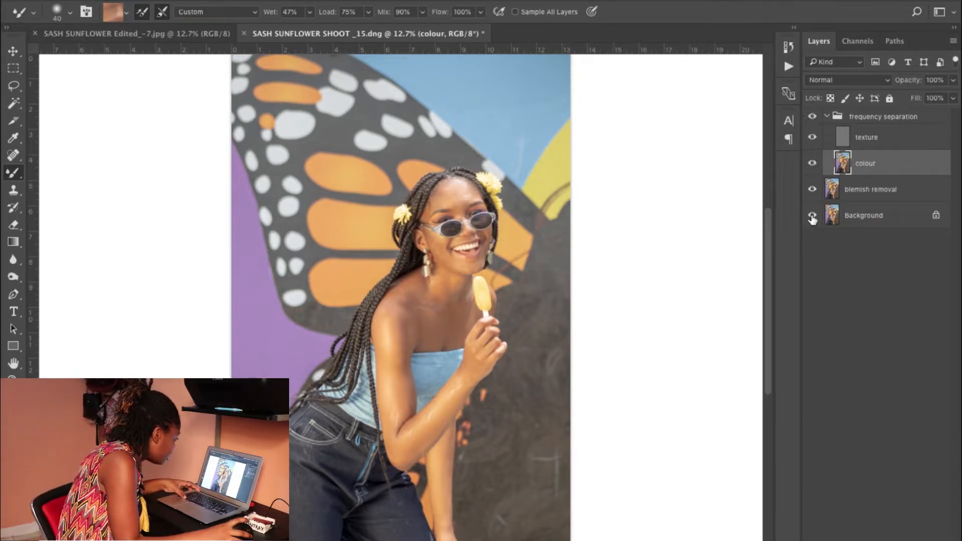
left_click(812, 216, "alt")
left_click(812, 216, "alt")
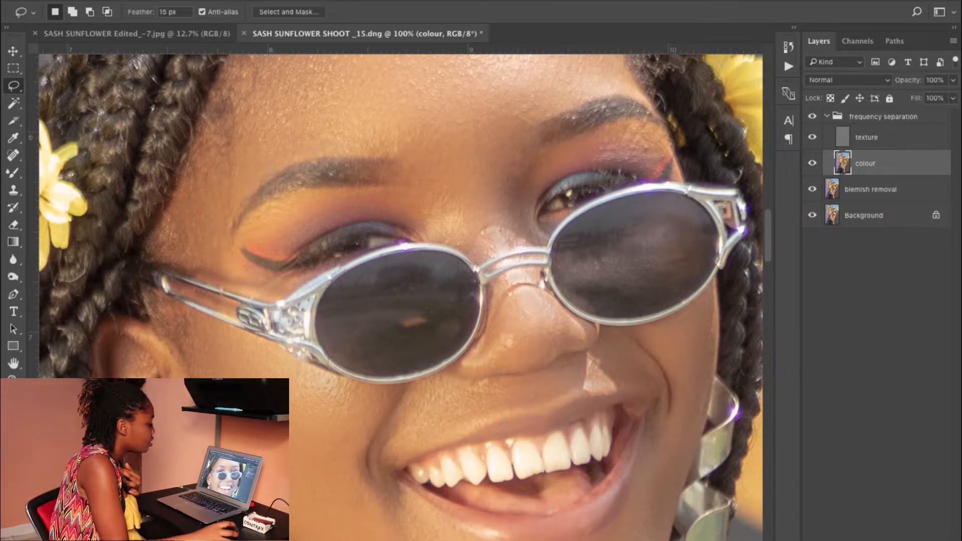
- Add a new layer above the colour layer and paint the upper teeth white with a 15 px Brush
key("ctrl+shift+alt+n")
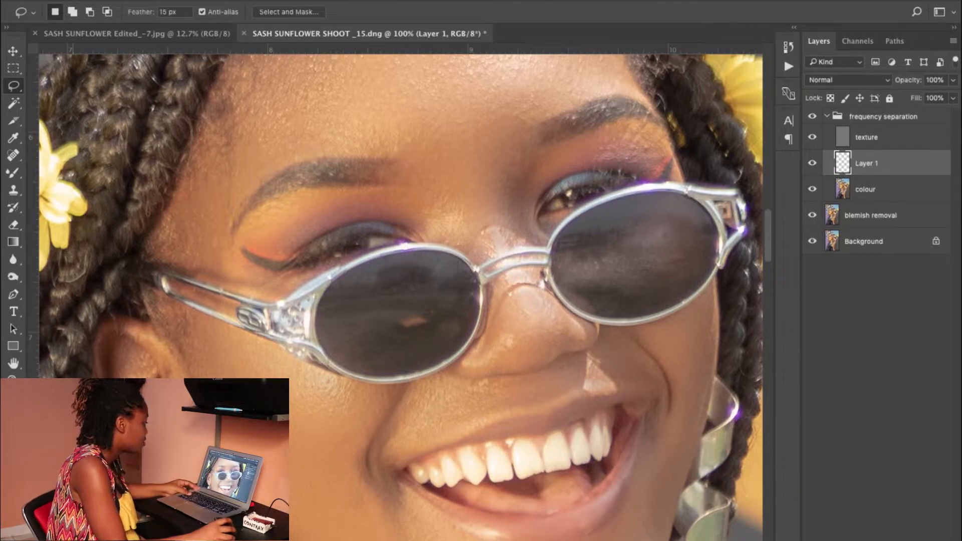
left_click(13, 173)
right_click(13, 173)
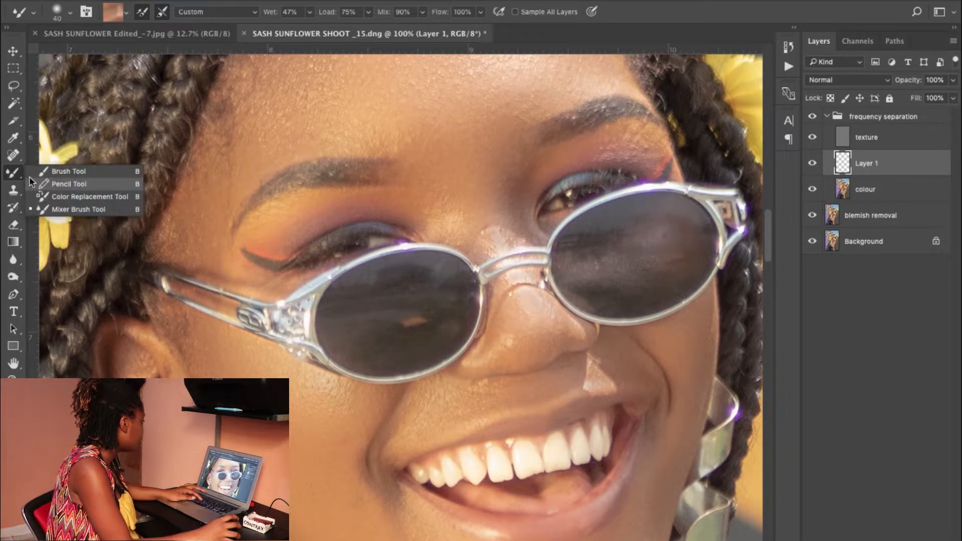
left_click(60, 169)
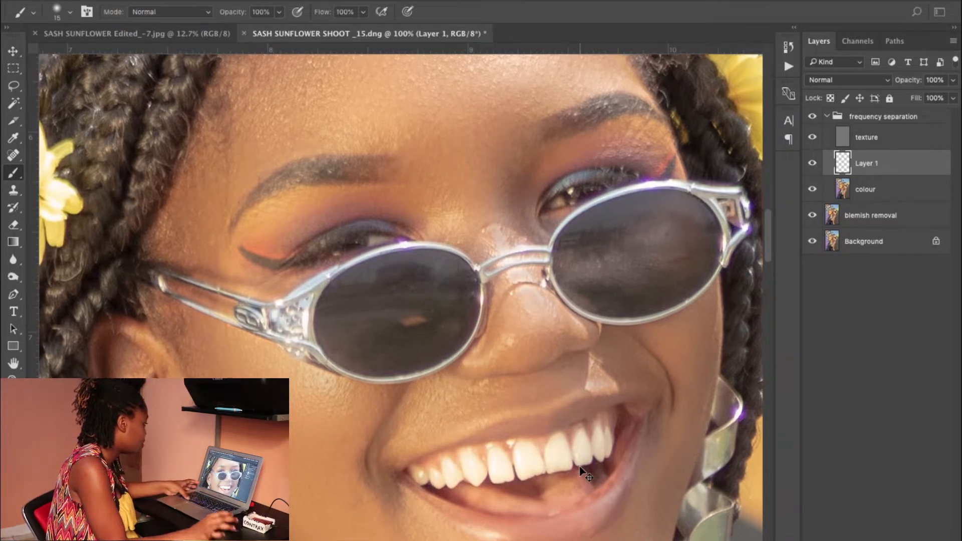
key("ctrl+plus")
key("ctrl+plus")
left_click_drag(625, 485, 374, 213)
left_click_drag(432, 306, 360, 205)
left_click_drag(629, 411, 580, 353)
left_click_drag(333, 395, 380, 341)
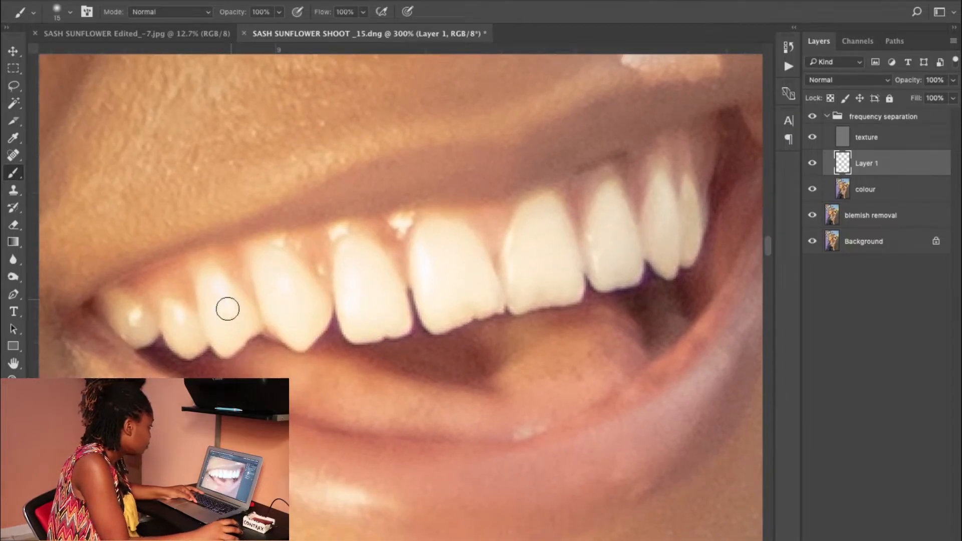
mouse_move(220, 293)
left_mouse_down()
mouse_move(200, 287)
mouse_move(221, 342)
mouse_move(242, 330)
mouse_move(249, 317)
mouse_move(216, 286)
mouse_move(234, 326)
mouse_move(229, 318)
mouse_move(200, 332)
mouse_move(169, 315)
mouse_move(176, 339)
mouse_move(191, 350)
mouse_move(199, 343)
mouse_move(173, 337)
left_mouse_up()
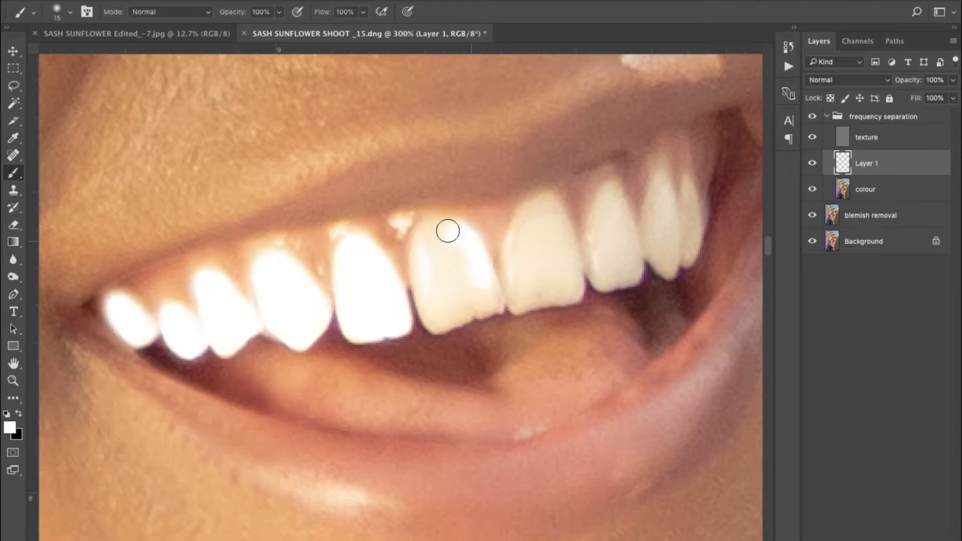
mouse_move(447, 230)
left_mouse_down()
mouse_move(436, 290)
mouse_move(511, 262)
mouse_move(529, 287)
mouse_move(676, 231)
left_mouse_up()
- Set the teeth layer's blend mode to Overlay at 33% opacity and check the whitening by switching its visibility
left_click(828, 82)
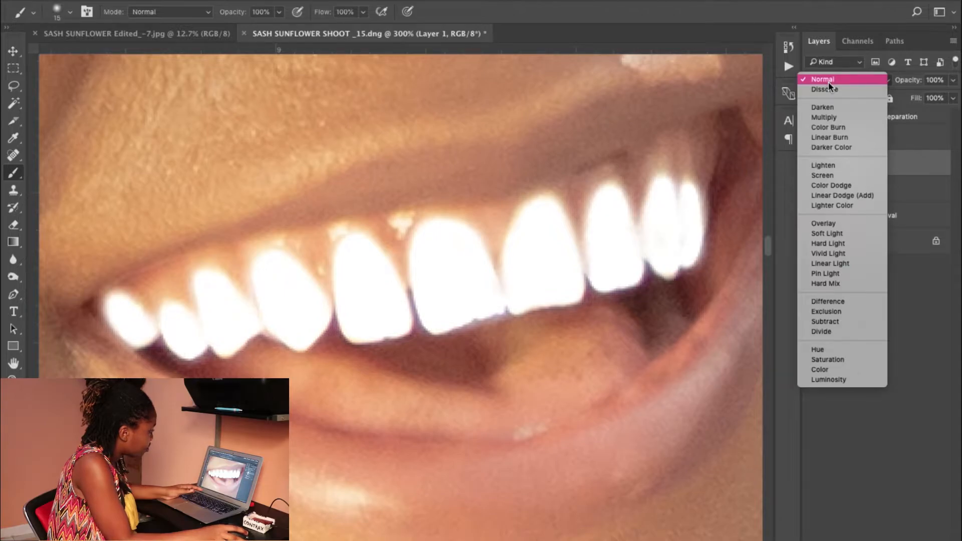
left_click(843, 224)
left_click(952, 80)
left_click_drag(914, 95, 911, 99)
key("ctrl+1")
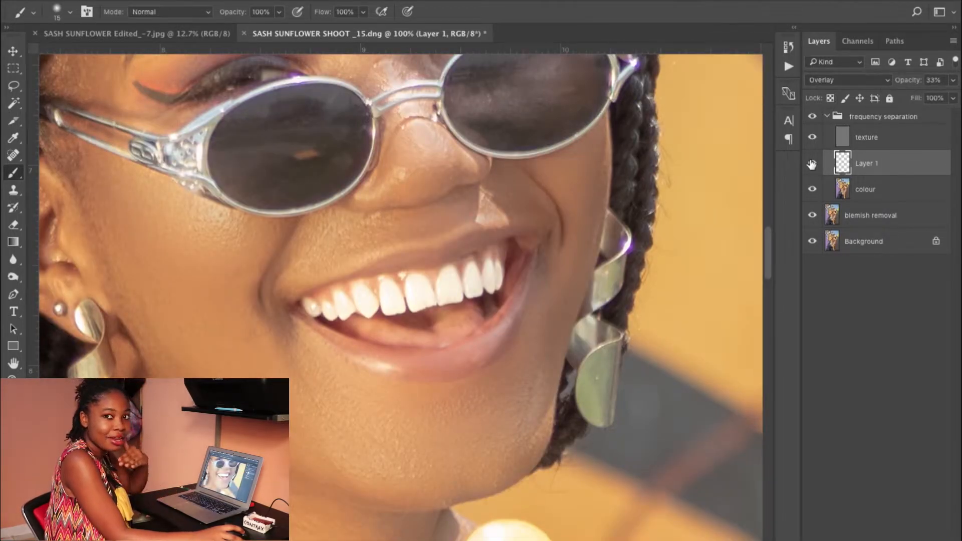
left_click(812, 164)
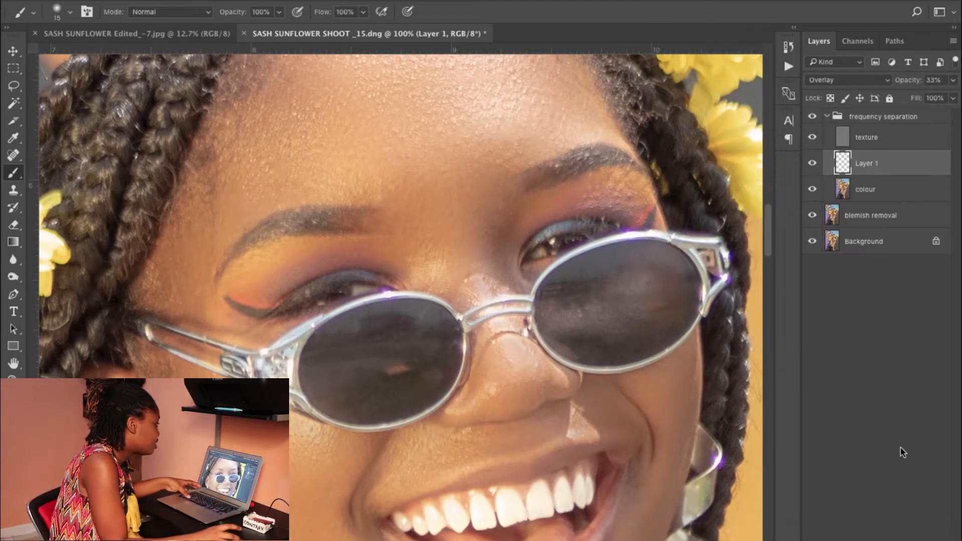
- On a new layer above the teeth layer, paint sampled orange-yellow over the eyeshadow below the brow at 35% brush opacity
key("ctrl+shift+alt+n")
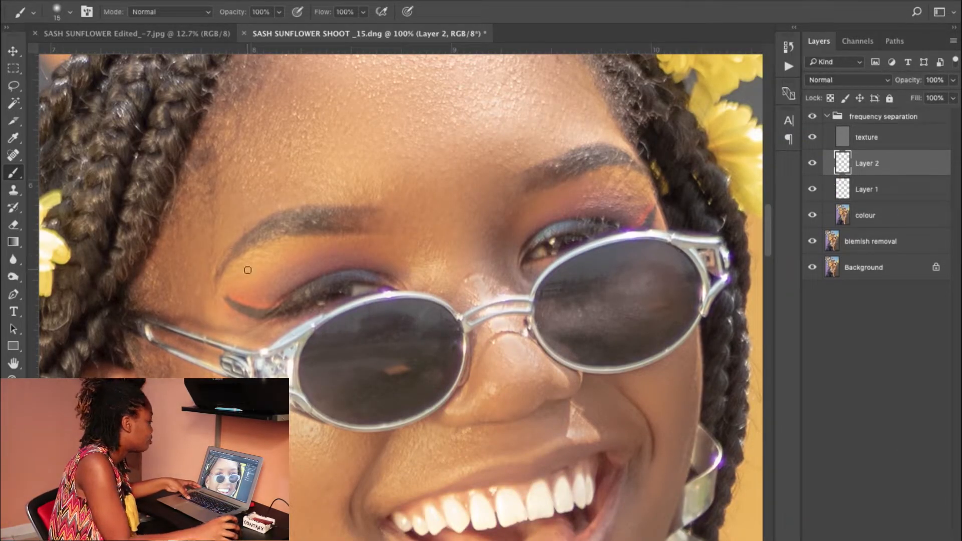
key("super+plus")
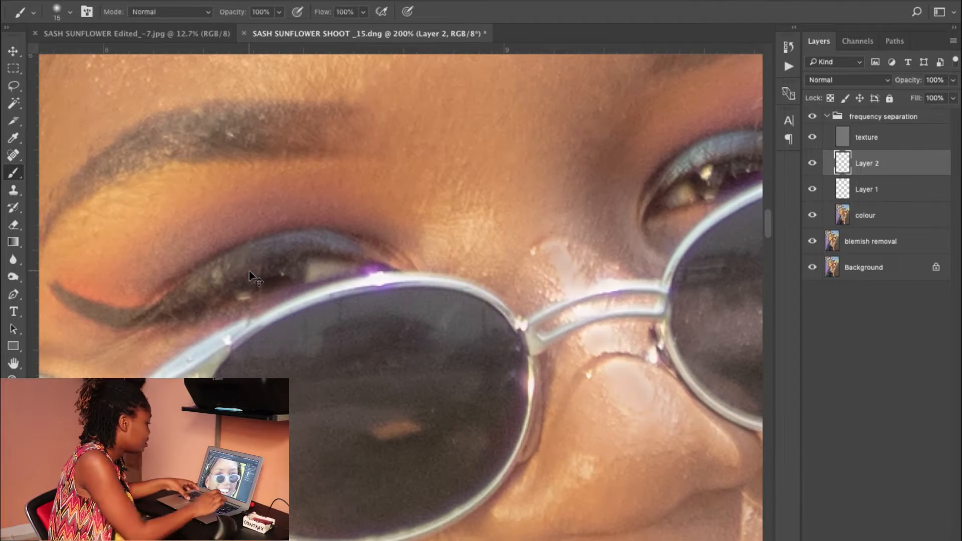
left_click_drag(235, 281, 400, 282)
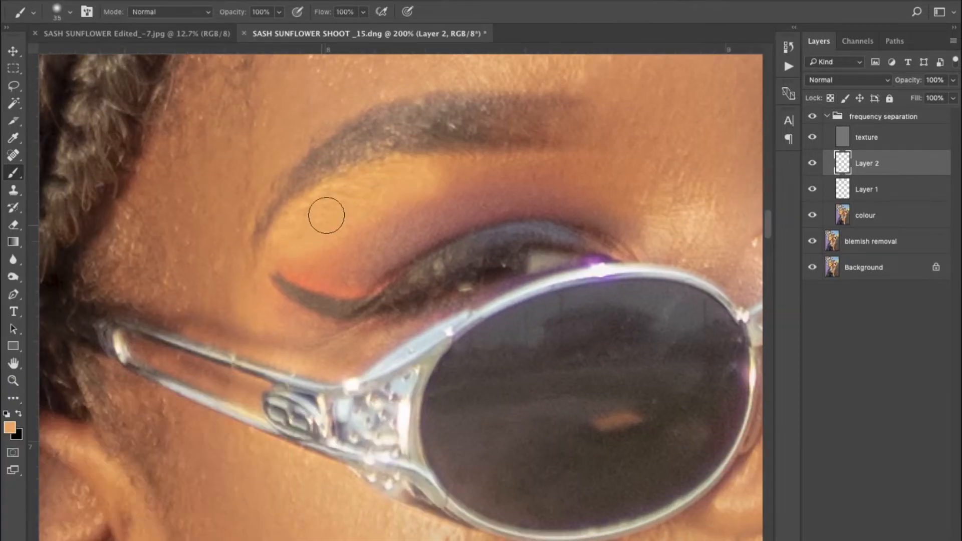
left_click_drag(279, 12, 238, 31)
key("super+plus")
left_click_drag(543, 210, 253, 315)
left_click_drag(412, 250, 344, 277)
- Switch to the Eraser and reduce its brush size to 40 px for the eyeshadow layer
key("e")
key("bracketleft")
key("bracketleft")
key("bracketleft")
key("bracketleft")
key("bracketleft")
key("bracketleft")
key("bracketleft")
key("bracketleft")
key("bracketleft")
key("bracketleft")
key("bracketleft")
key("bracketleft")
key("bracketleft")
key("bracketleft")
key("bracketleft")
key("bracketleft")
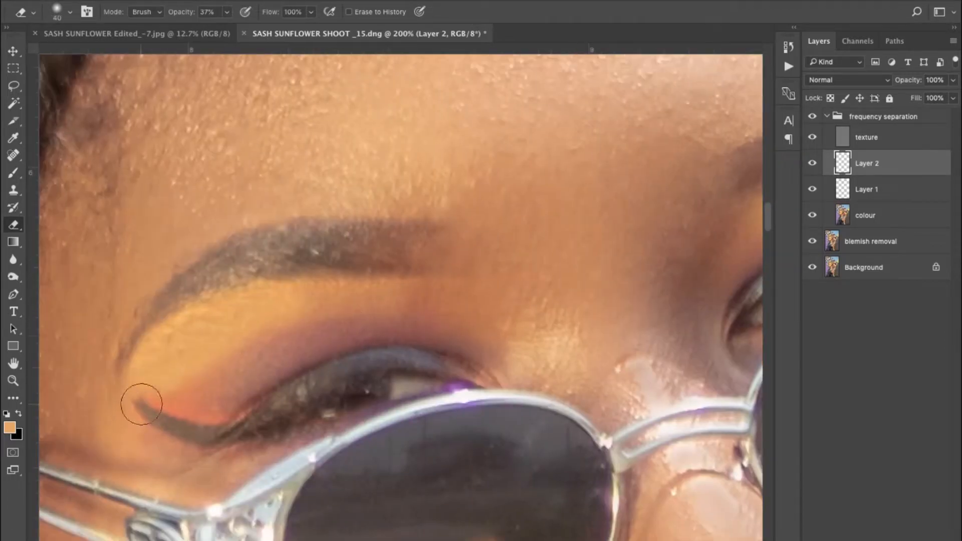
- Rename the two painted layers as "yellow eyeshadow" and "teeth"
double_click(868, 163)
type("yellow eyeshadow")
key("Return")
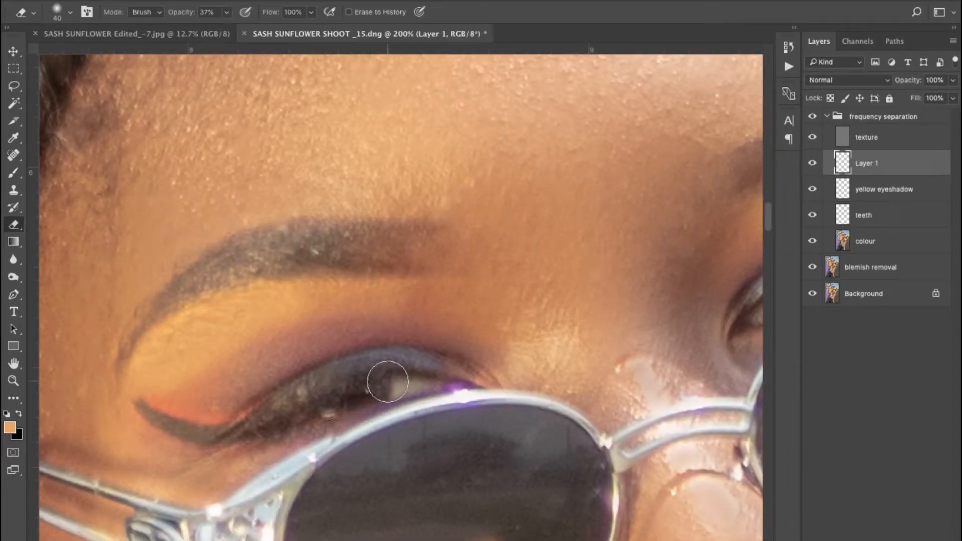
- On the new layer above yellow eyeshadow, paint sampled purple along the eyelid crease with the Brush at 35% opacity
key("b")
left_click(361, 333, "alt")
left_click_drag(361, 333, 276, 364)
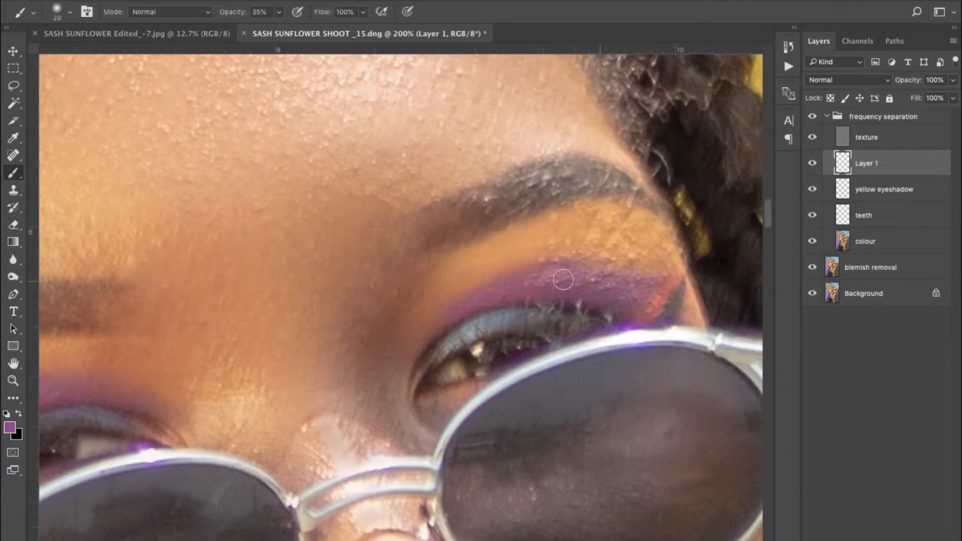
- Lower the opacity of the painted eyeshadow layer to soften its colour
key("e")
key("ctrl+minus")
left_click(953, 79)
left_click_drag(907, 96, 910, 98)
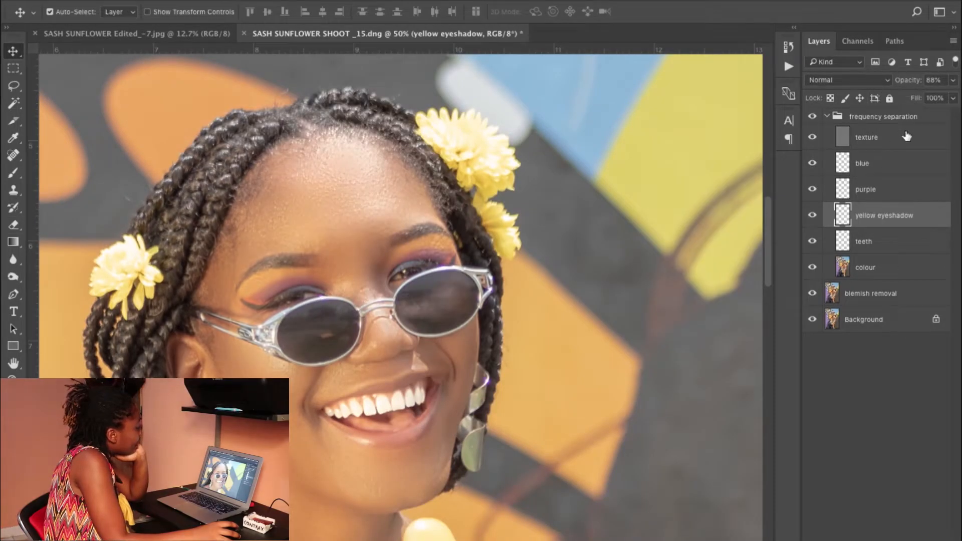
- Duplicate the texture layer, add a layer mask to the copy and invert that mask to black
left_click(907, 136)
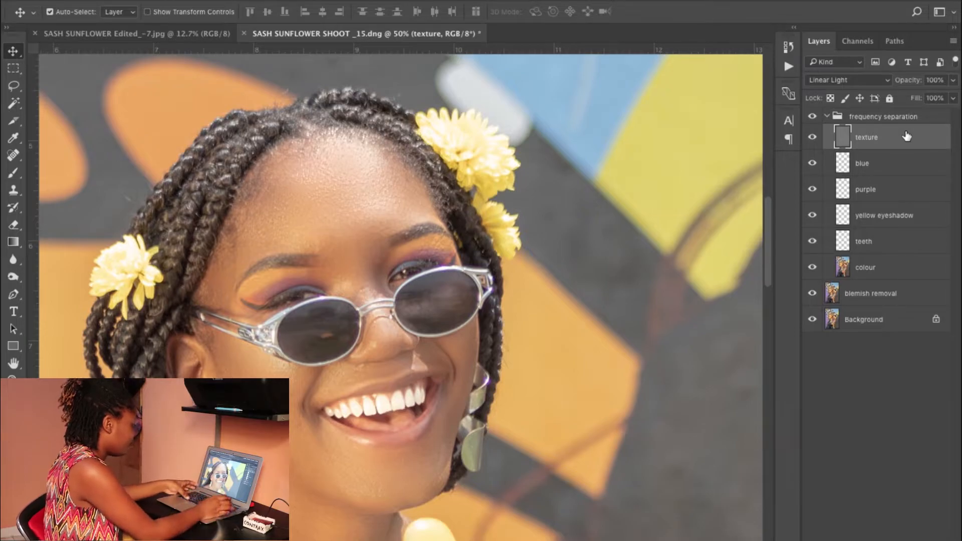
key("ctrl+j")
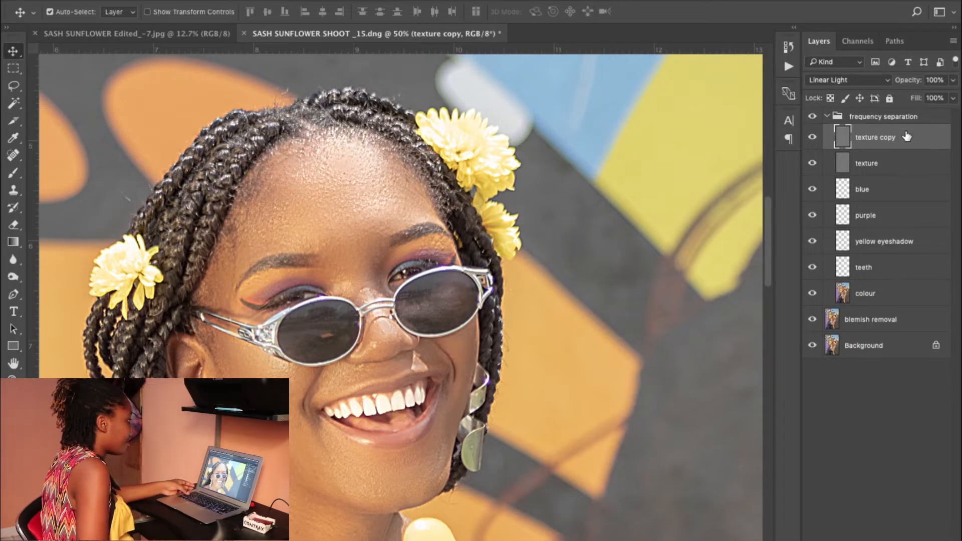
right_click(907, 137)
left_click(935, 399)
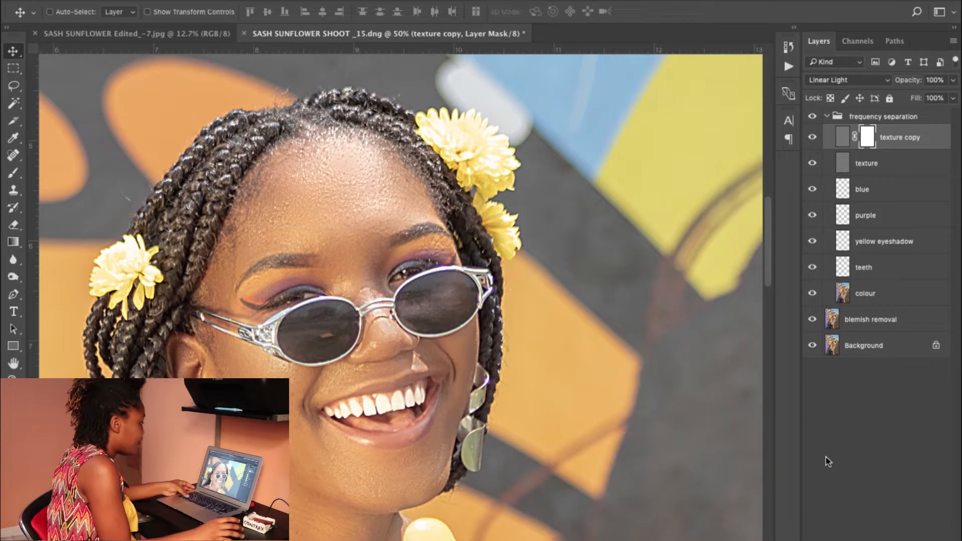
key("ctrl+i")
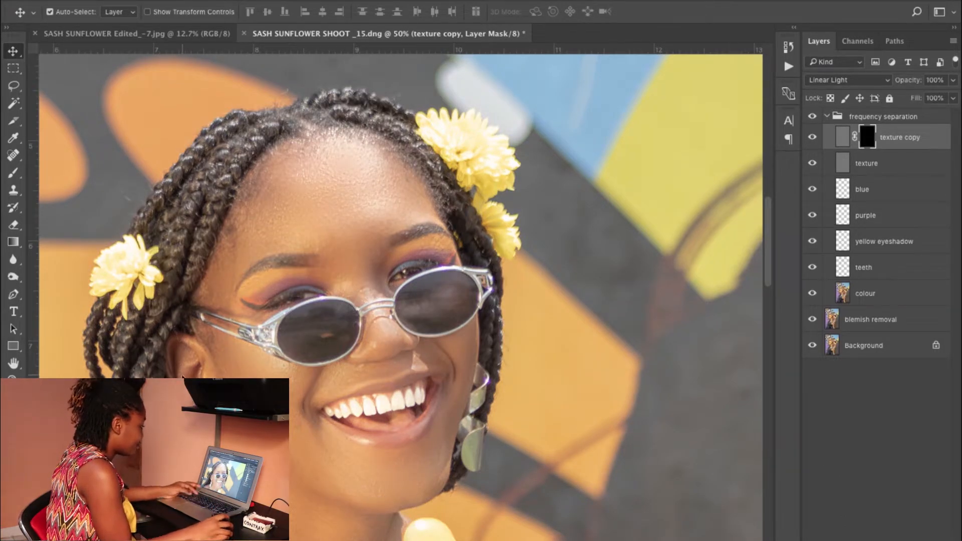
- Paint white over the teeth on the texture copy's mask with the Brush at 35% opacity, adjusting the brush size to fit
key("b")
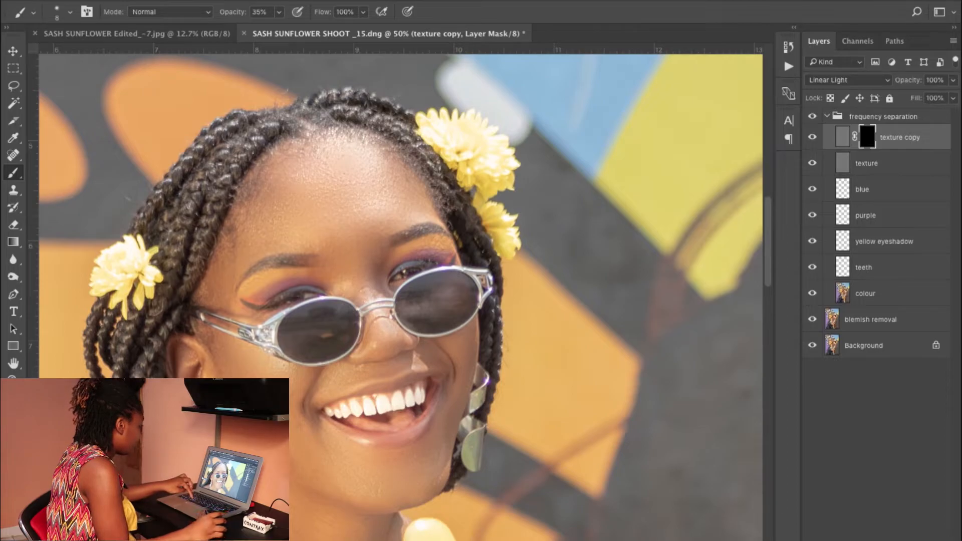
scroll(372, 345, "up", 2)
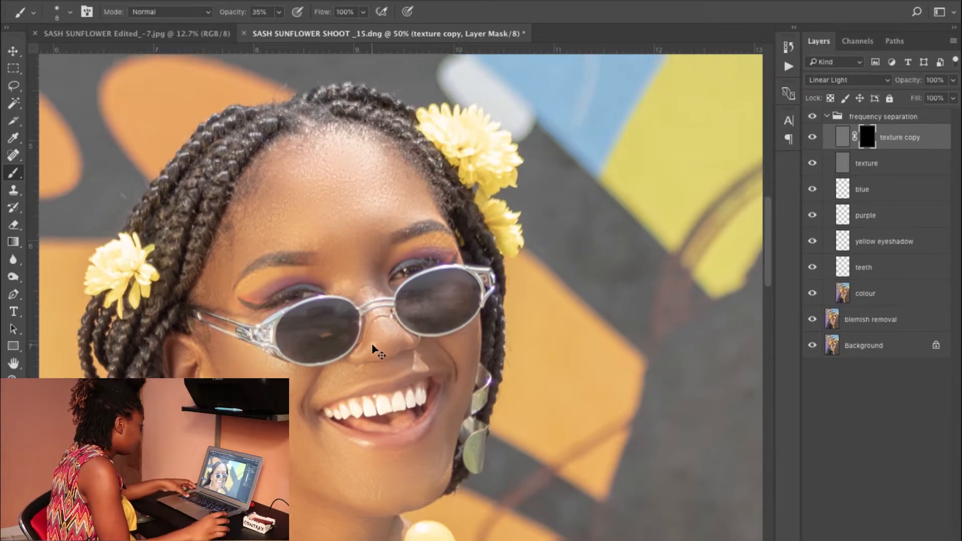
left_click_drag(407, 427, 416, 264)
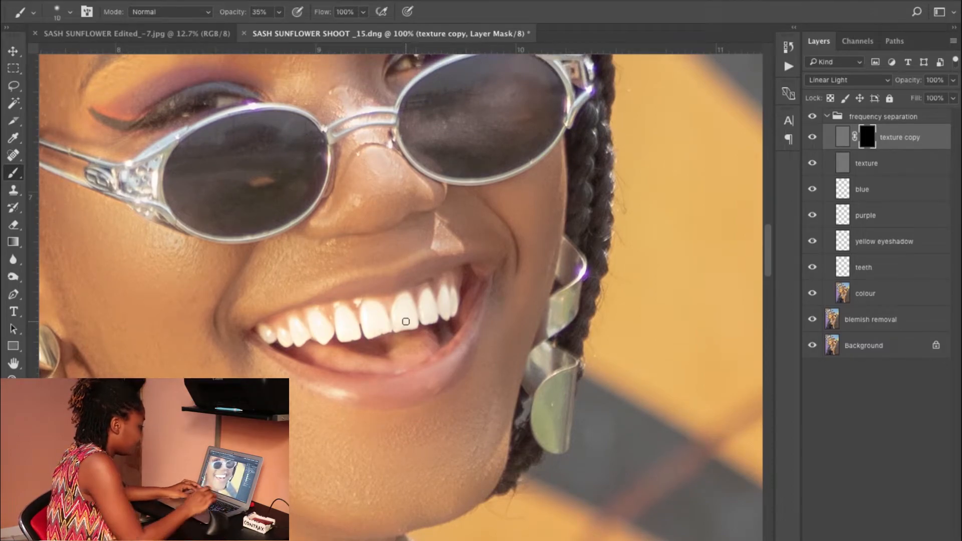
key("bracketright")
key("bracketright")
key("bracketright")
key("bracketright")
key("bracketleft")
key("bracketleft")
key("bracketleft")
key("bracketleft")
key("bracketleft")
key("bracketleft")
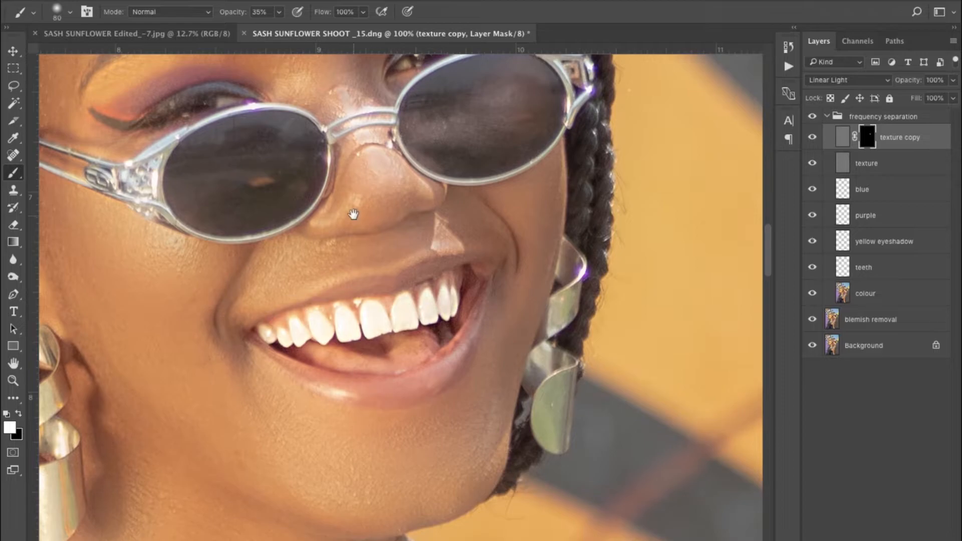
- Continue painting the texture copy's mask over the facial details and earring, setting the Brush to 46% opacity and 150 px
left_click_drag(355, 215, 379, 319)
key("0")
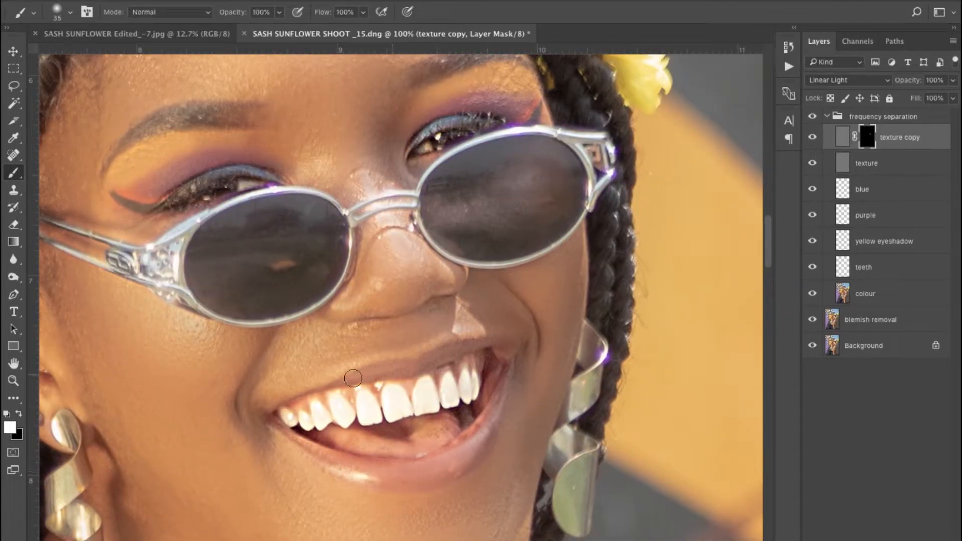
scroll(354, 379, "up", 7)
key("4")
key("6")
key("bracketright")
key("bracketright")
key("bracketright")
key("bracketright")
key("bracketright")
key("bracketright")
key("bracketright")
key("bracketright")
key("bracketright")
key("bracketright")
scroll(371, 311, "left", 10)
scroll(315, 373, "down", 7)
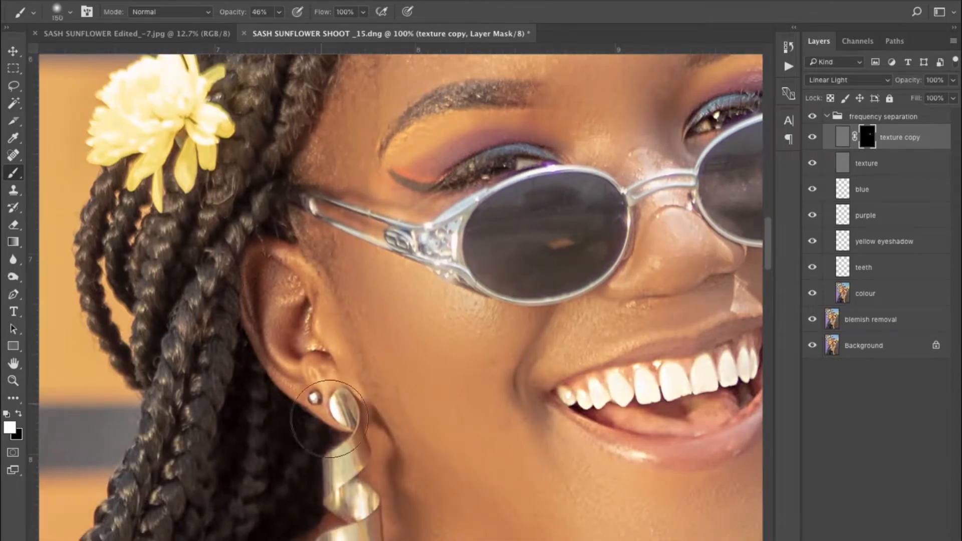
- Compare the portrait with and without the texture copy layer
key("super+minus")
key("super+minus")
left_click_drag(572, 306, 424, 331)
left_click(813, 138)
left_click(813, 137)
left_click(813, 137)
left_click(813, 137)
left_click(812, 137)
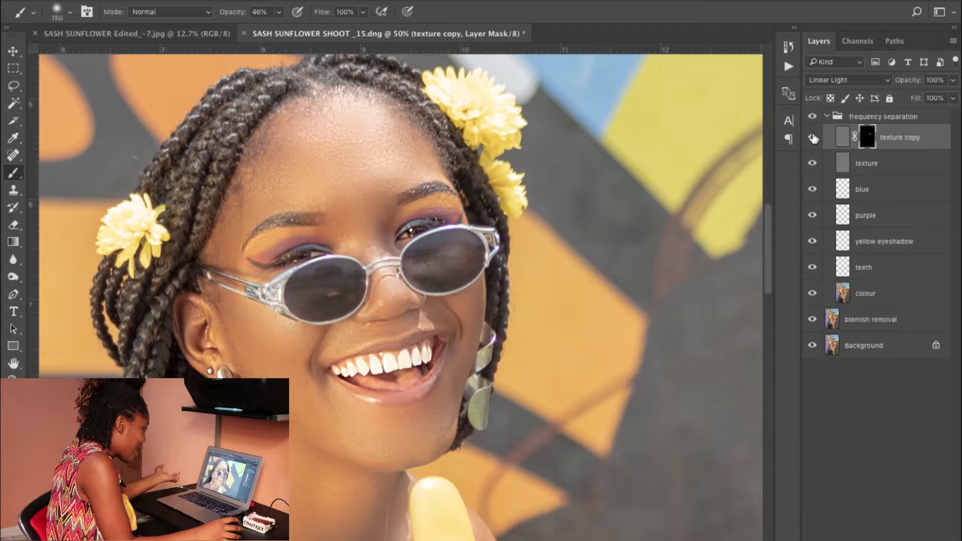
left_click(813, 137)
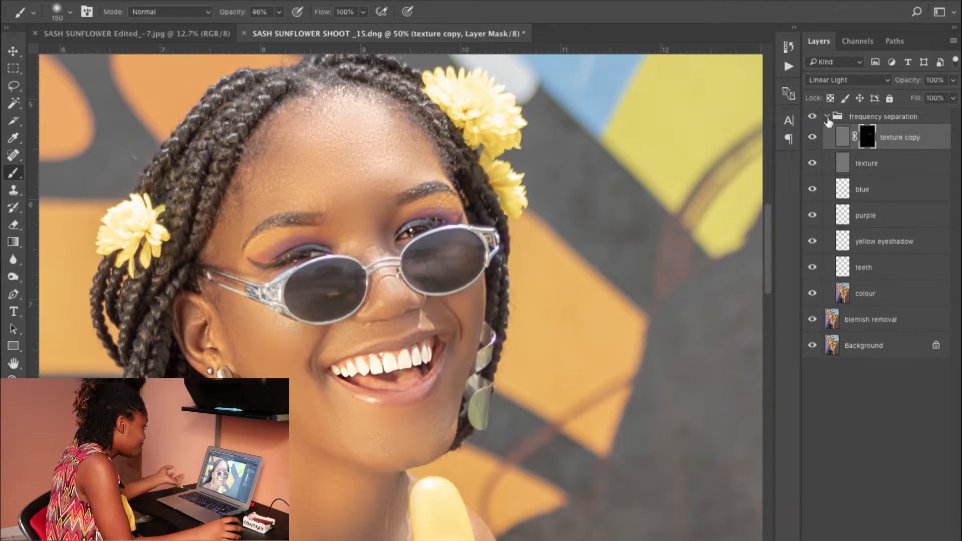
- Collapse the frequency separation group and add a Curves adjustment layer above it with the whole image in view
left_click(826, 117)
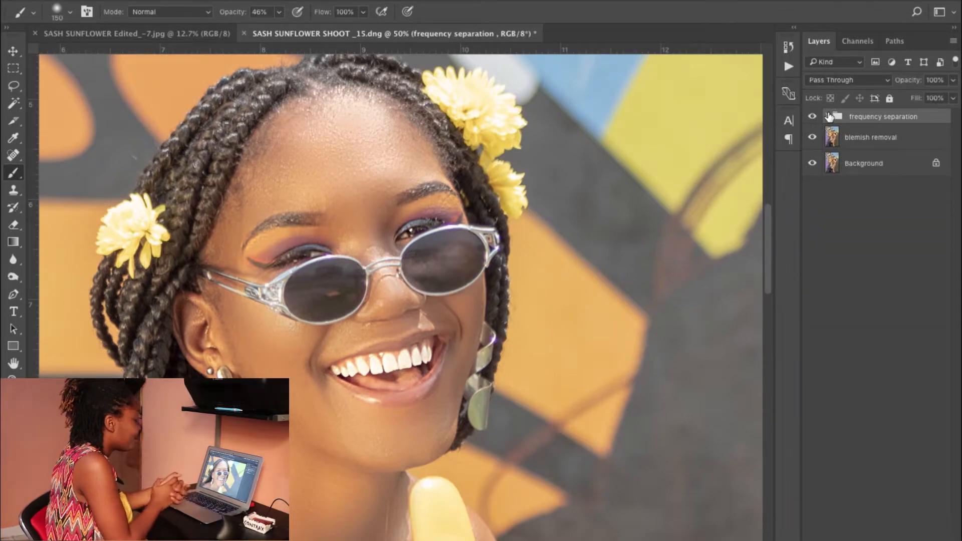
key("ctrl+0")
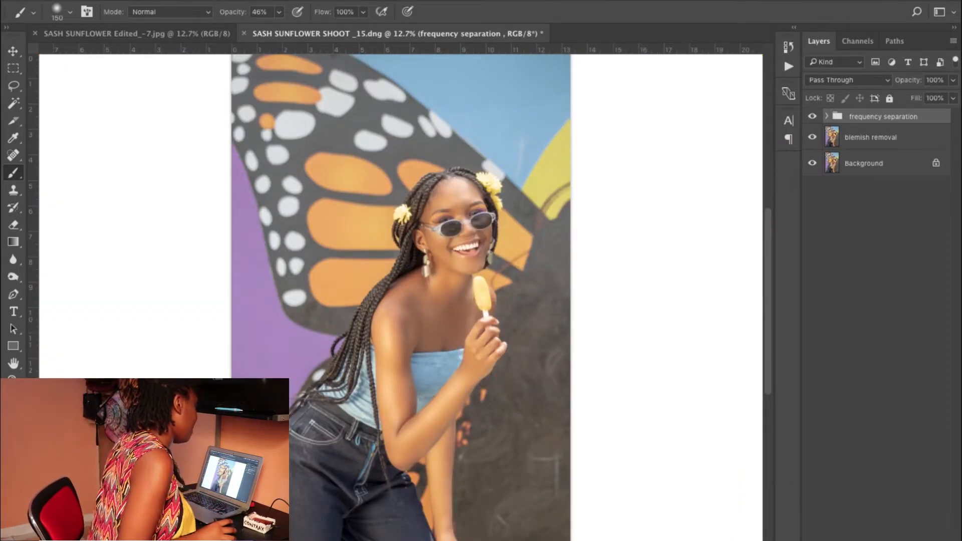
left_click(879, 540)
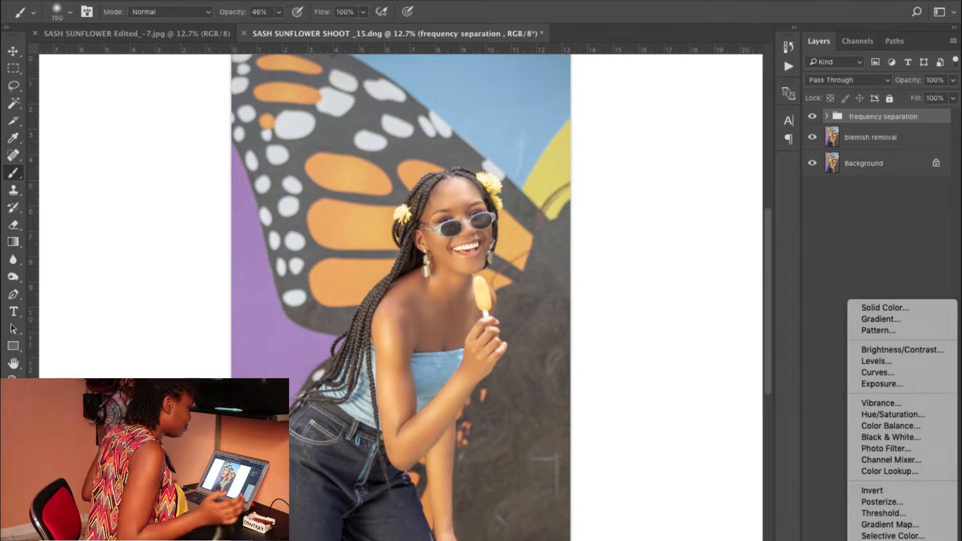
left_click(927, 374)
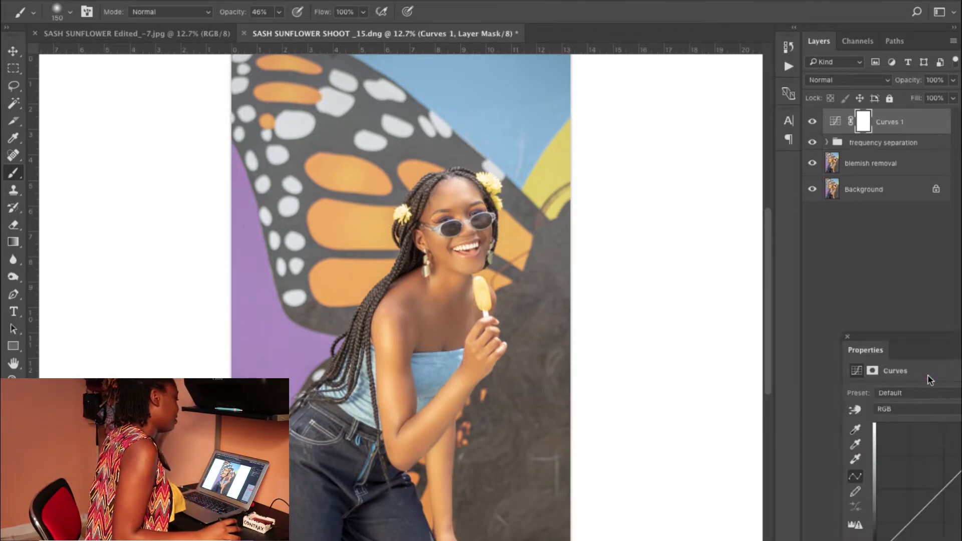
left_click_drag(925, 343, 766, 172)
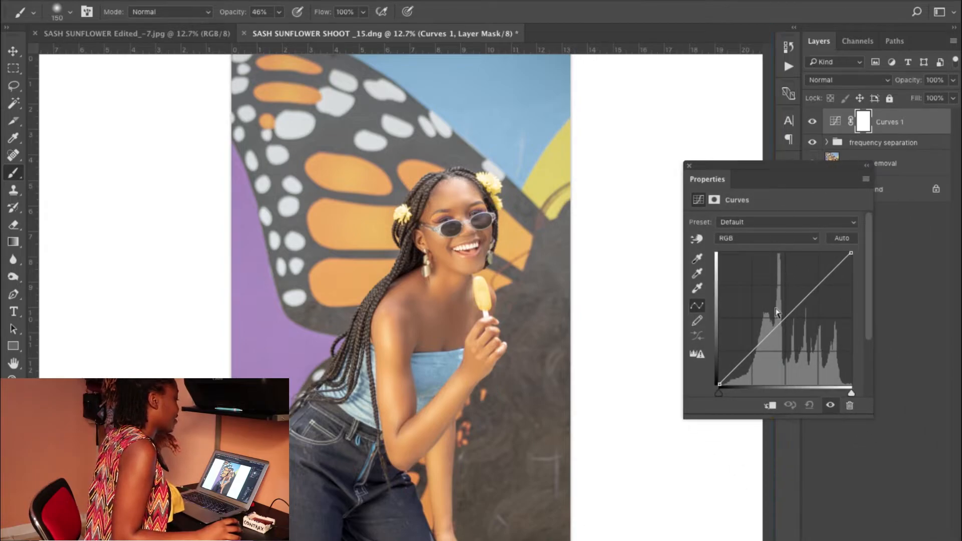
- Shape the RGB curve for more contrast by adjusting its shadow and midtone points and both end points
left_click_drag(754, 351, 752, 357)
left_click_drag(785, 326, 785, 323)
mouse_move(850, 253)
left_mouse_down()
mouse_move(850, 268)
mouse_move(850, 254)
left_mouse_up()
left_click_drag(719, 384, 729, 371)
left_click_drag(784, 322, 788, 326)
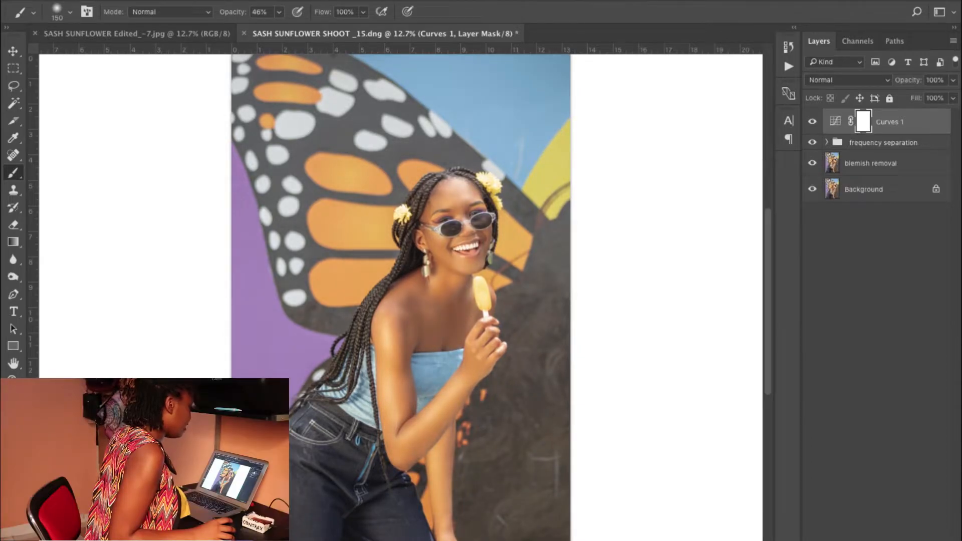
- Add a Photo Filter adjustment layer above the Curves layer and try the warming presets, including Warming Filter (81)
left_click(881, 540)
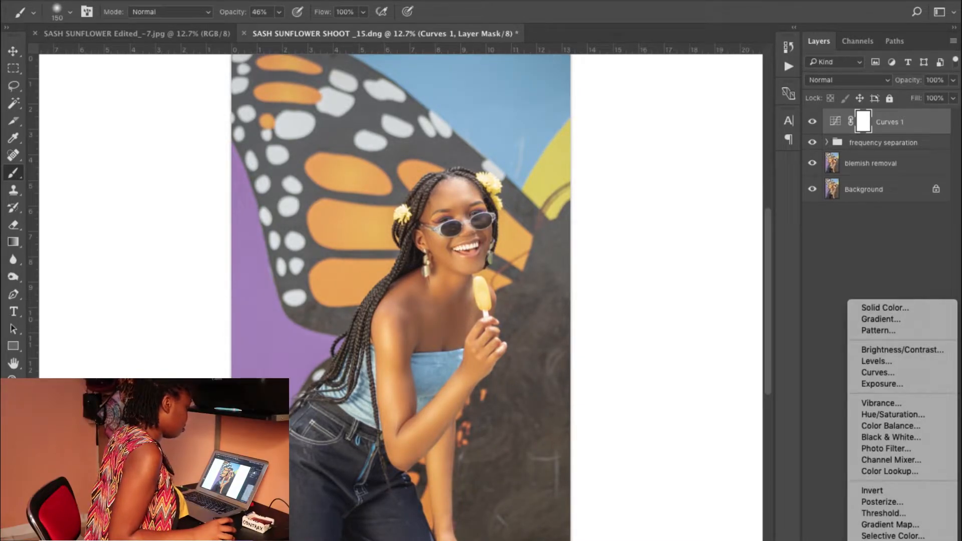
left_click(910, 450)
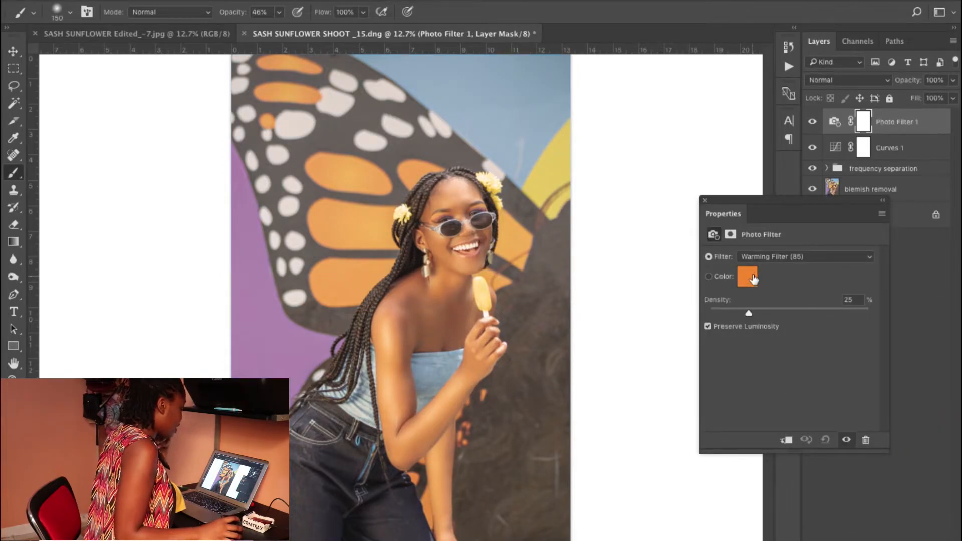
left_click(764, 254)
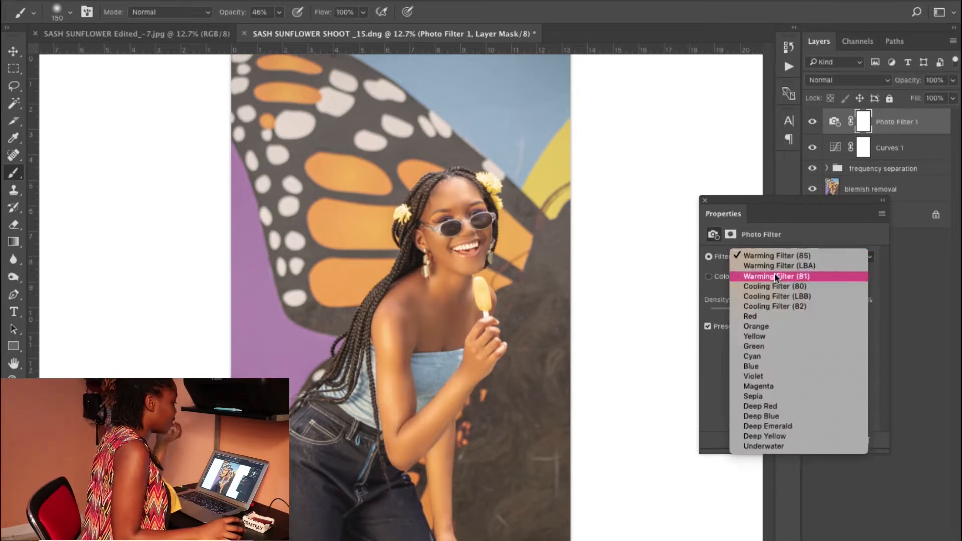
left_click(774, 265)
left_click(774, 261)
left_click(773, 267)
left_click(791, 262)
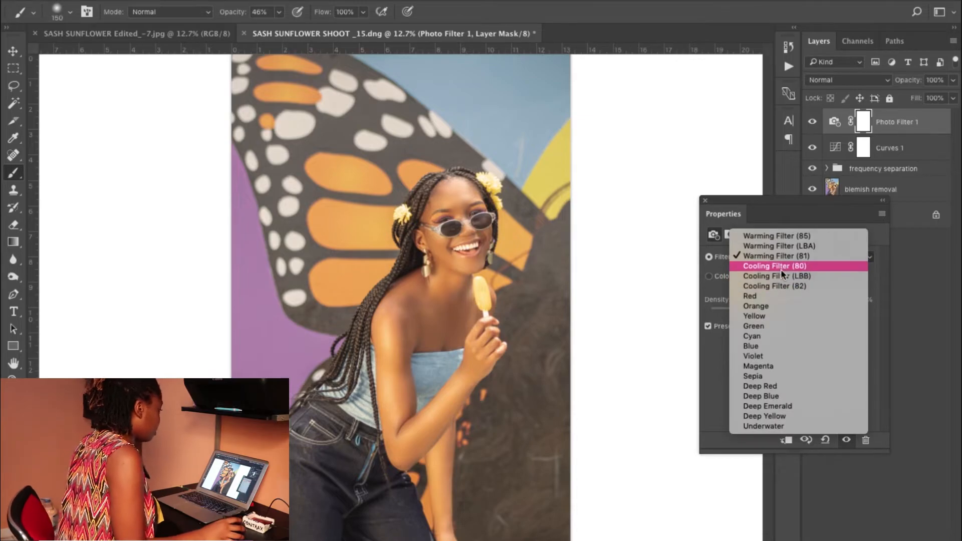
- Try the Cooling Filter (80), Cooling Filter (82) and Red presets on the Photo Filter layer
left_click(781, 267)
left_click(787, 257)
left_click(787, 265)
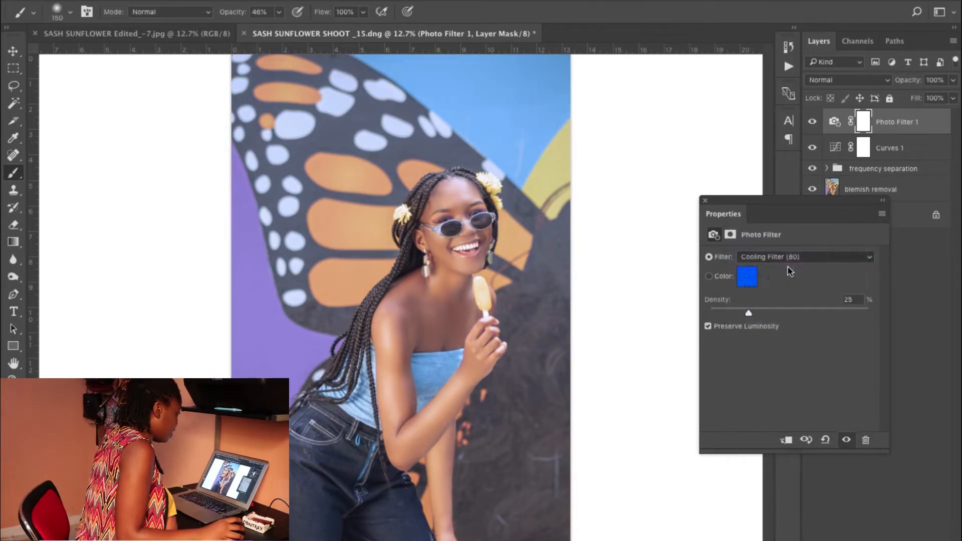
left_click(790, 256)
left_click(790, 267)
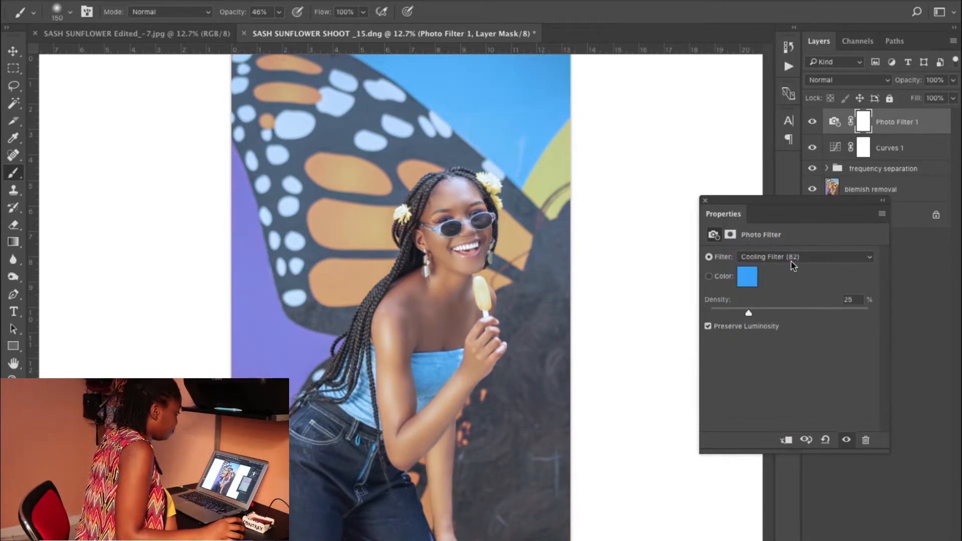
left_click(792, 260)
left_click(792, 270)
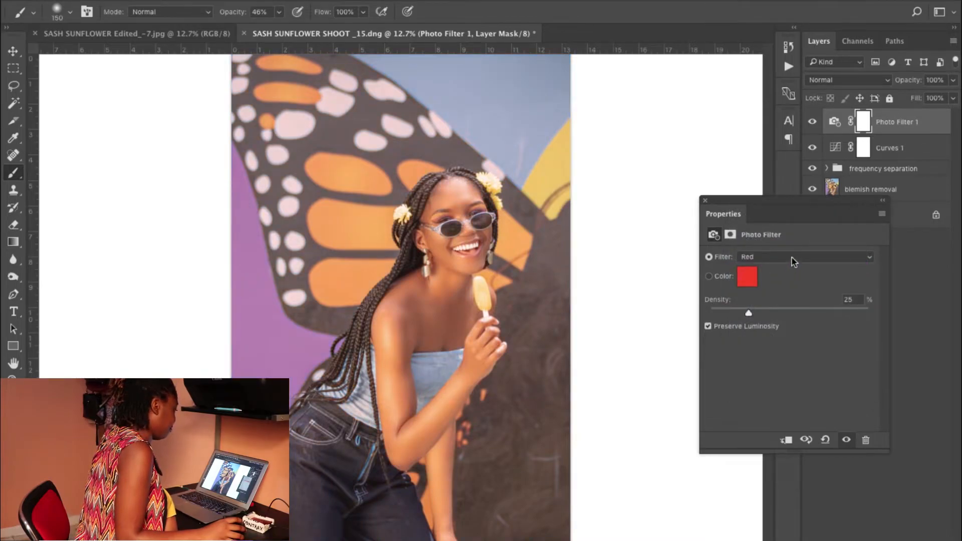
- Try further colour presets on the Photo Filter layer, including Sepia
left_click(792, 257)
left_click(793, 266)
left_click(793, 258)
left_click(793, 266)
left_click(792, 258)
left_click(774, 355)
left_click(782, 255)
left_click(778, 249)
- Apply one of the deep colour presets to the Photo Filter, close its properties and invert its layer mask to black
left_click(774, 258)
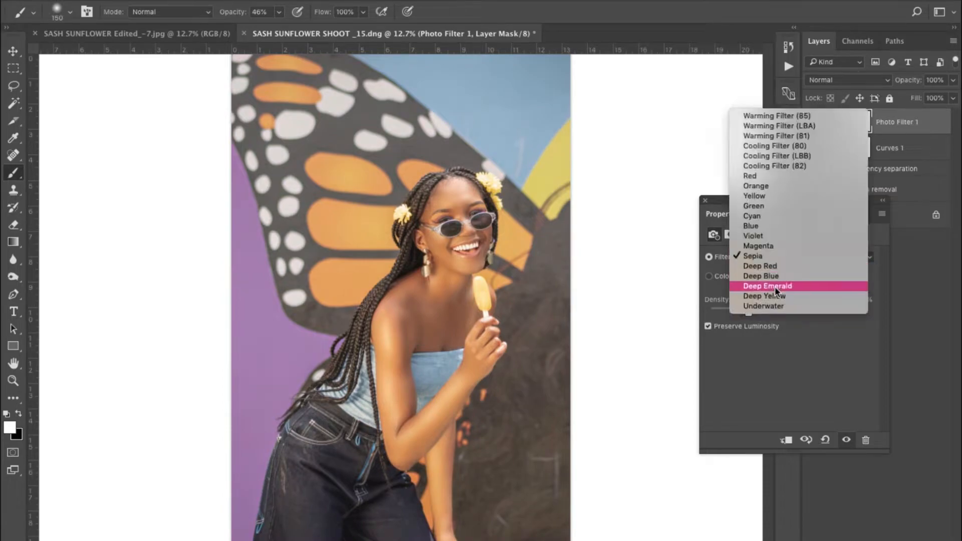
left_click(774, 283)
left_click(705, 201)
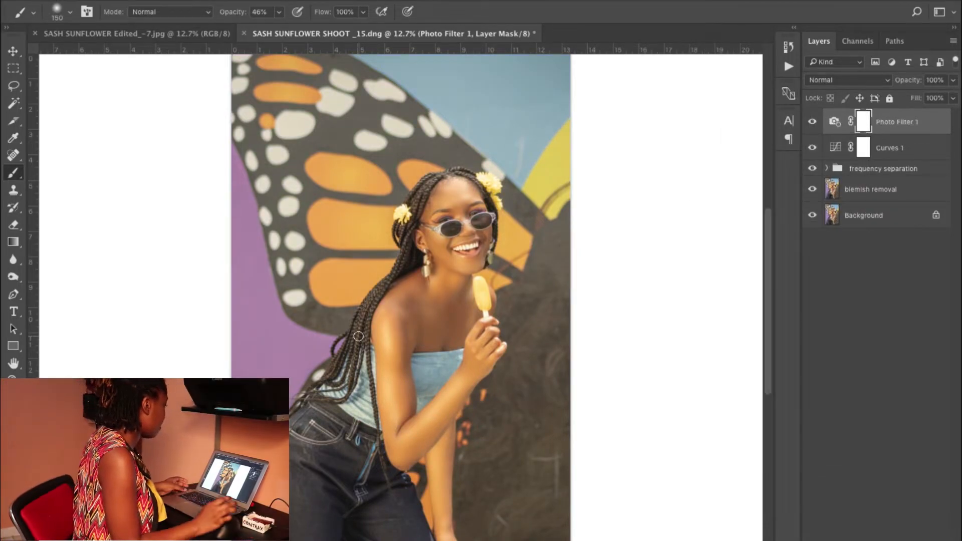
key("ctrl+i")
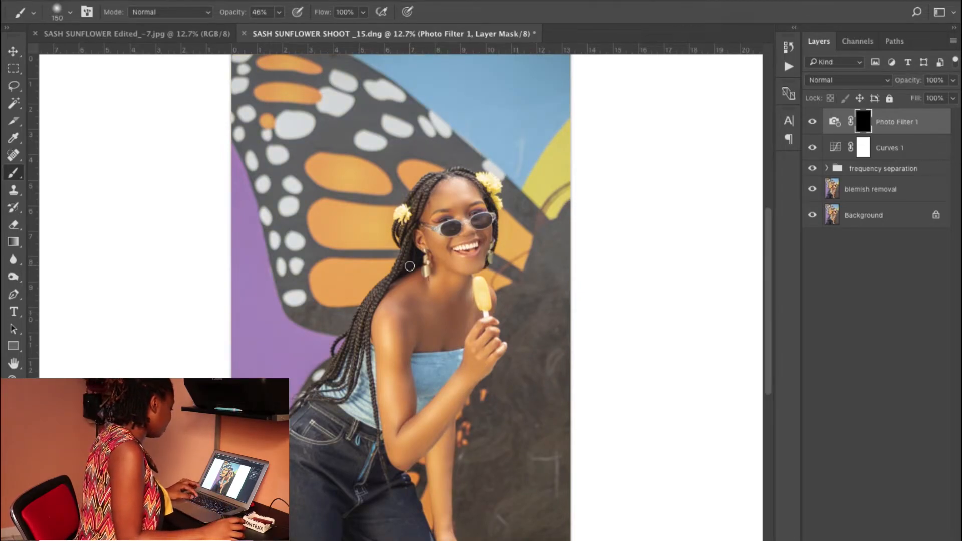
- Paint white over the neck on the Photo Filter mask with the Brush at 100% opacity
key("ctrl+plus")
key("ctrl+plus")
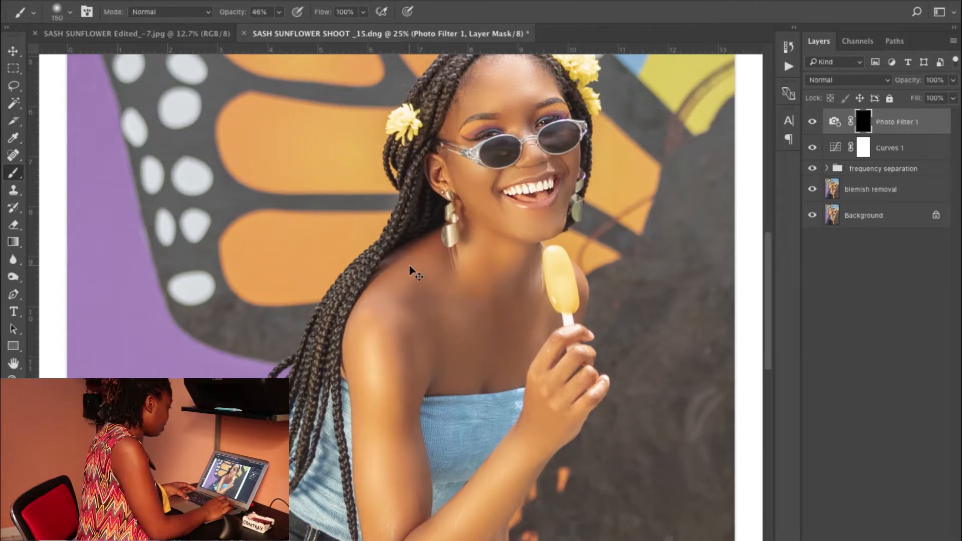
key("ctrl+minus")
key("ctrl+plus")
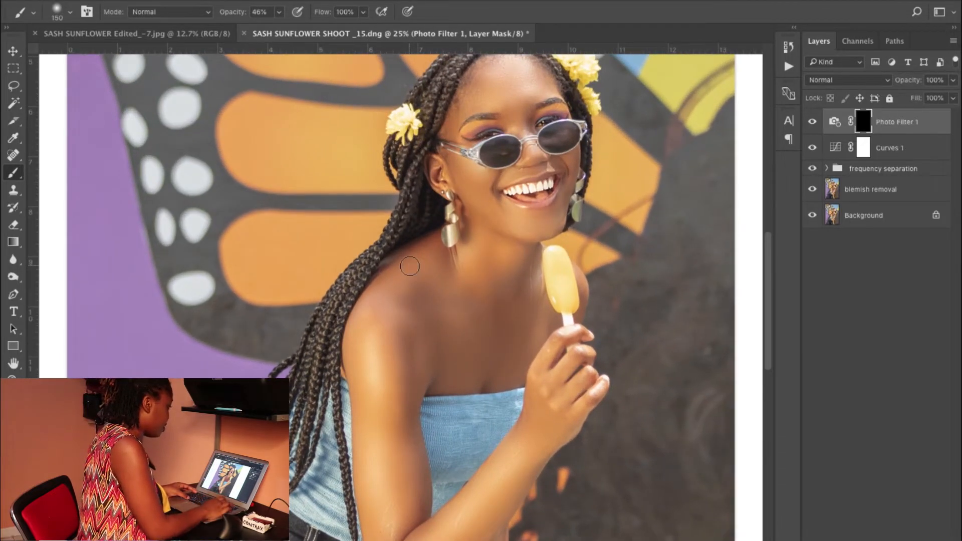
mouse_move(482, 308)
left_mouse_down()
mouse_move(481, 276)
mouse_move(501, 252)
left_mouse_up()
key("0")
key("q")
key("q")
left_click(505, 290)
left_click(576, 191)
left_click(863, 121)
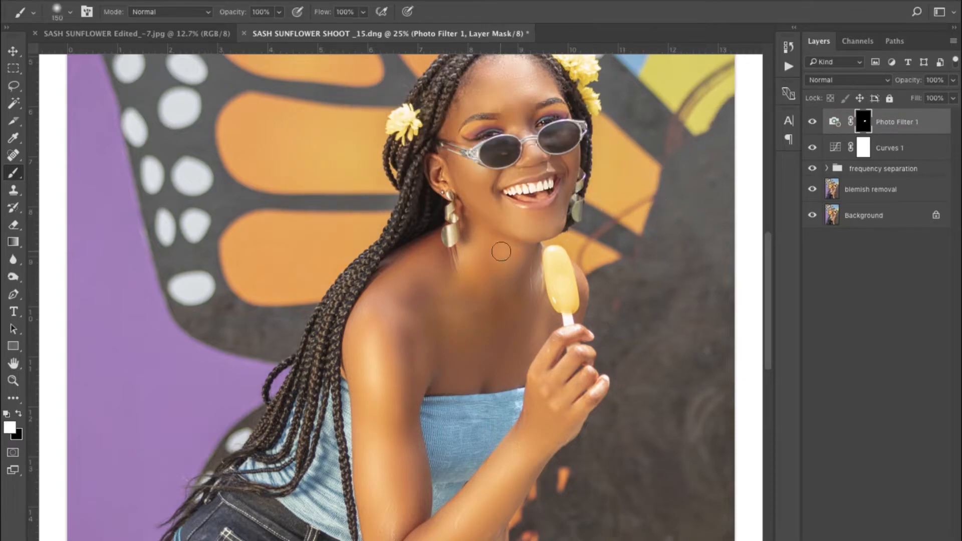
- Paint the Photo Filter tint onto the arm, chest, hand and shoulder through the mask, varying the brush size
mouse_move(412, 379)
left_mouse_down()
mouse_move(399, 412)
mouse_move(408, 412)
left_mouse_up()
key("bracketright")
key("bracketright")
key("bracketright")
key("bracketright")
key("bracketright")
mouse_move(480, 346)
left_mouse_down()
mouse_move(409, 301)
mouse_move(410, 310)
mouse_move(562, 365)
mouse_move(561, 403)
left_mouse_up()
key("bracketleft")
key("bracketleft")
left_click_drag(550, 435, 592, 281)
left_click_drag(548, 306, 523, 357)
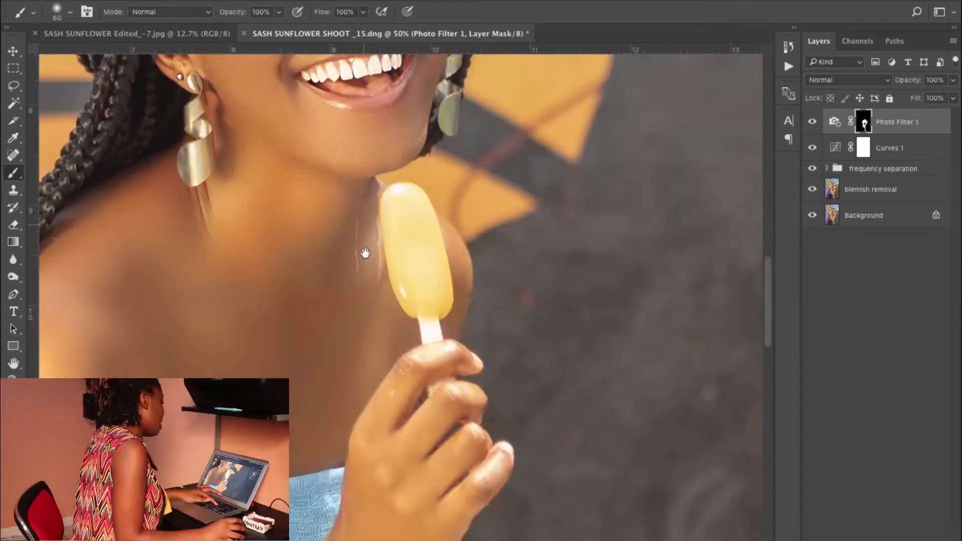
- Extend the Photo Filter mask over the face and lower the Photo Filter layer's opacity to 28%
left_click_drag(365, 253, 456, 423)
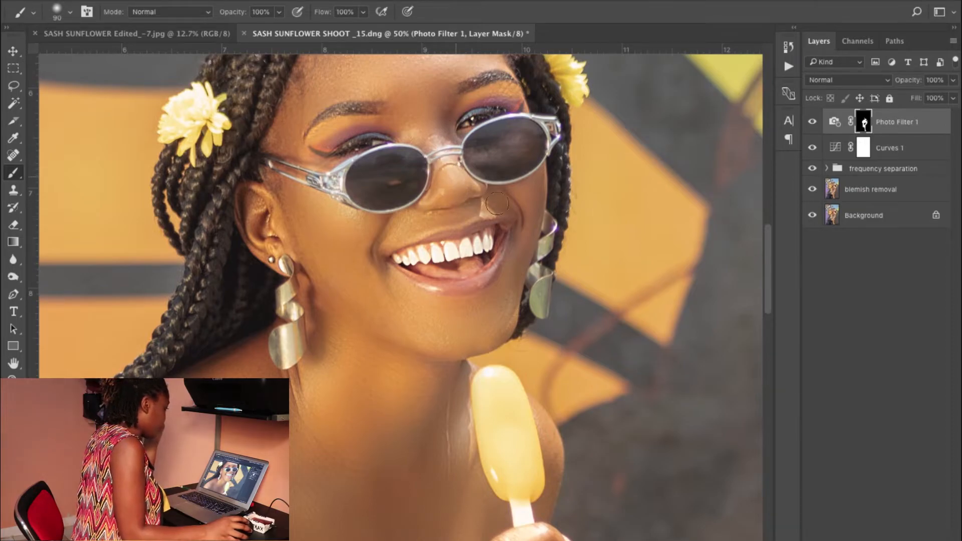
left_click_drag(916, 97, 910, 99)
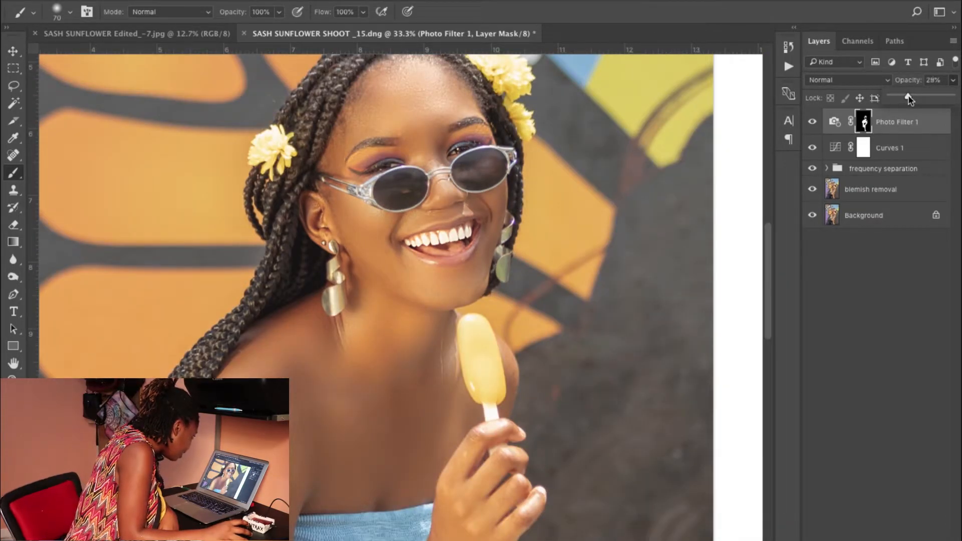
- Compare the whole portrait with and without the Photo Filter skin tint, and inspect the face and shoulders up close
key("super+minus")
key("super+0")
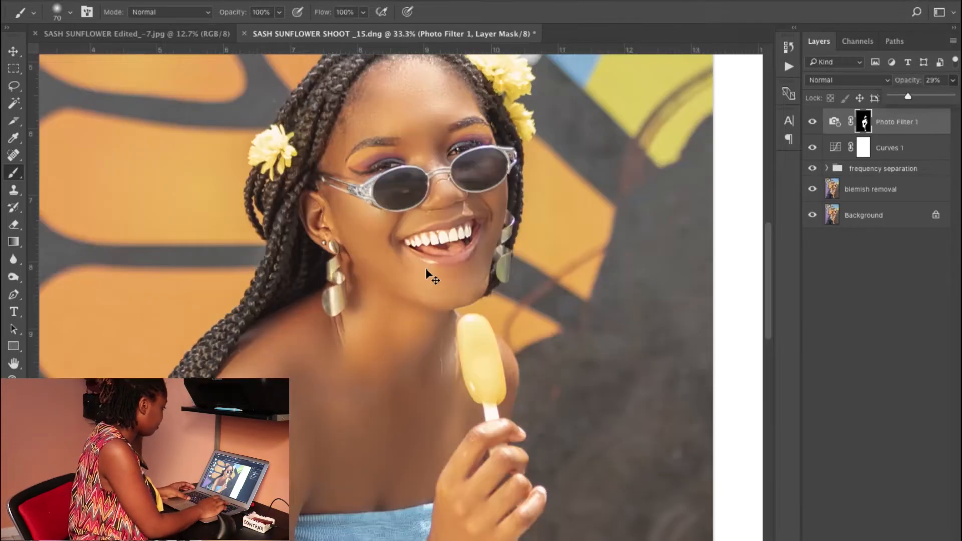
key("super+minus")
key("super+0")
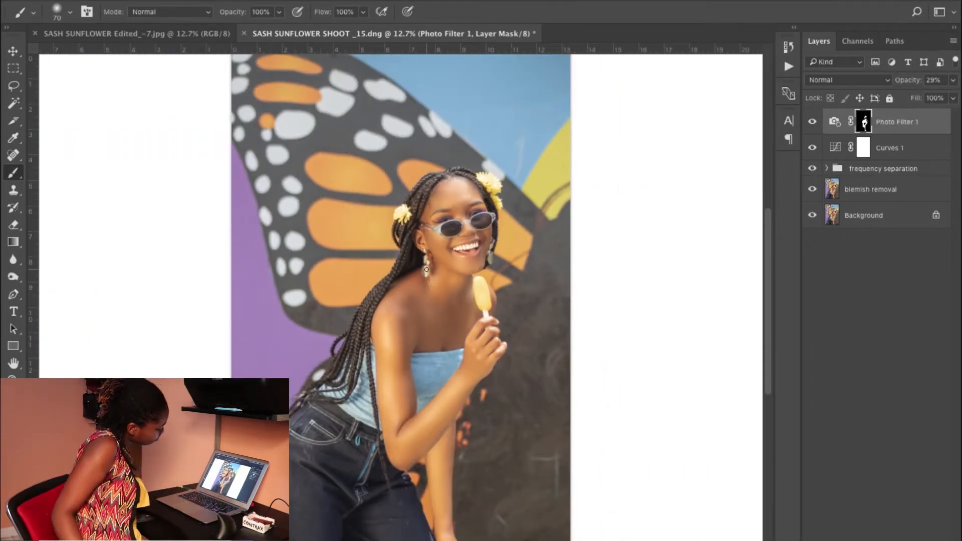
left_click(812, 122)
left_click(812, 122)
left_click(812, 123)
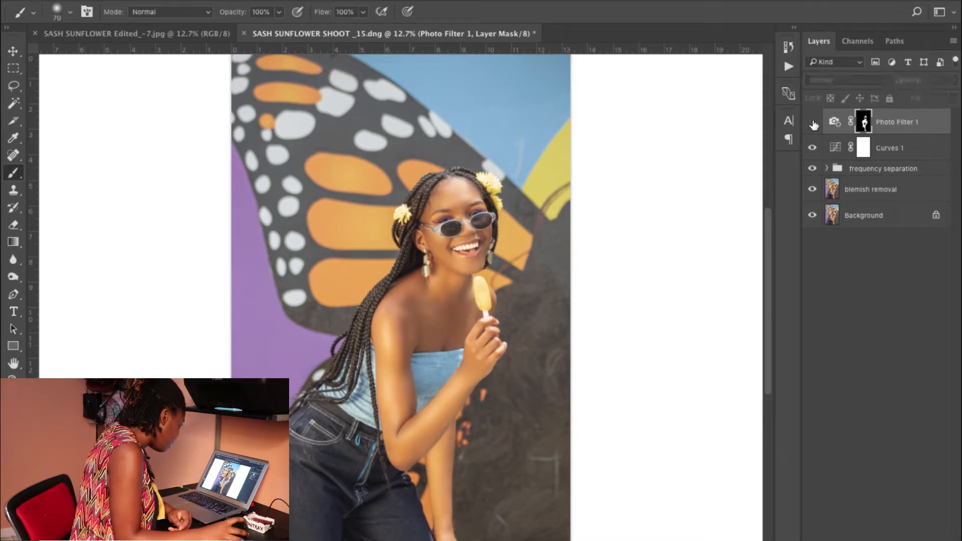
left_click(812, 122)
key("ctrl+plus")
key("ctrl+plus")
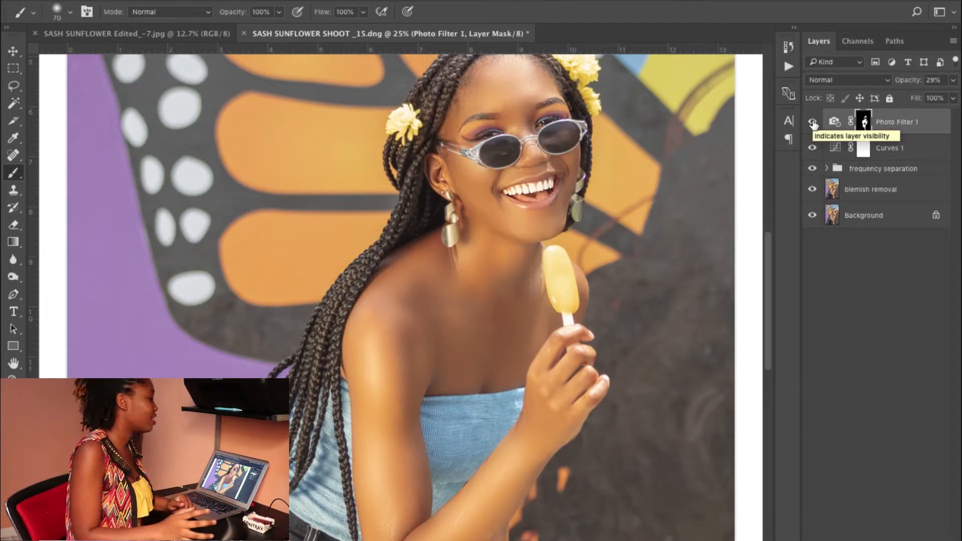
left_click_drag(629, 210, 614, 285)
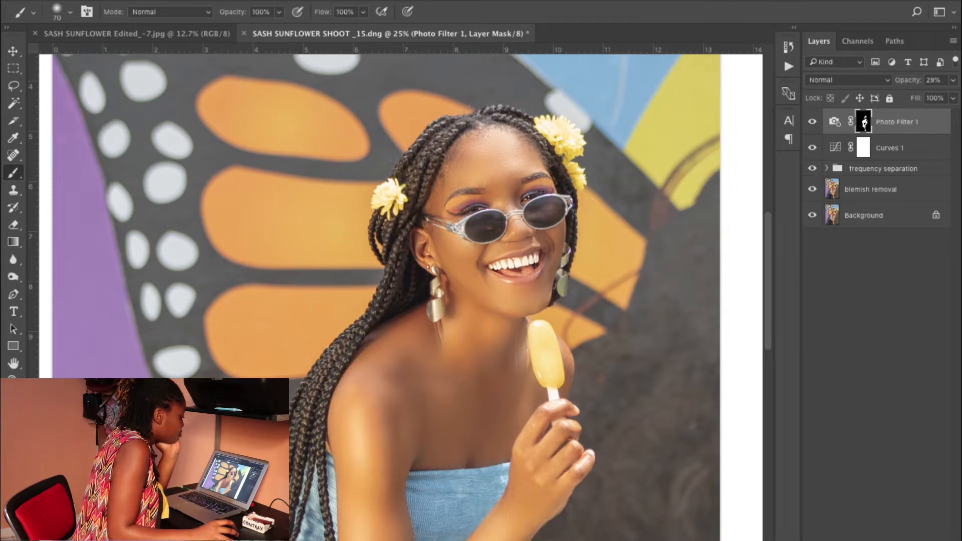
- Add a Channel Mixer adjustment layer and set its red output to Red +104, Green -5, Blue -7 and Constant +5
left_click(880, 540)
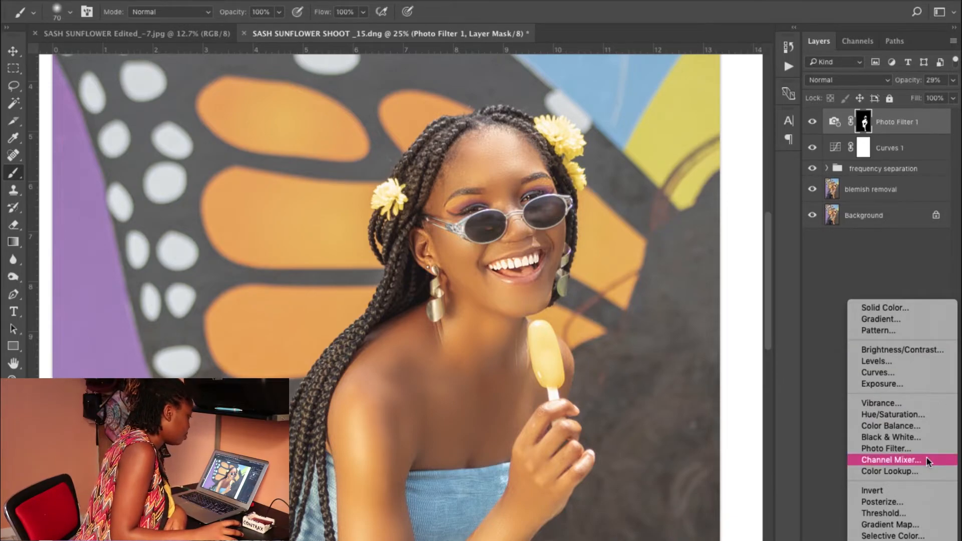
left_click(905, 459)
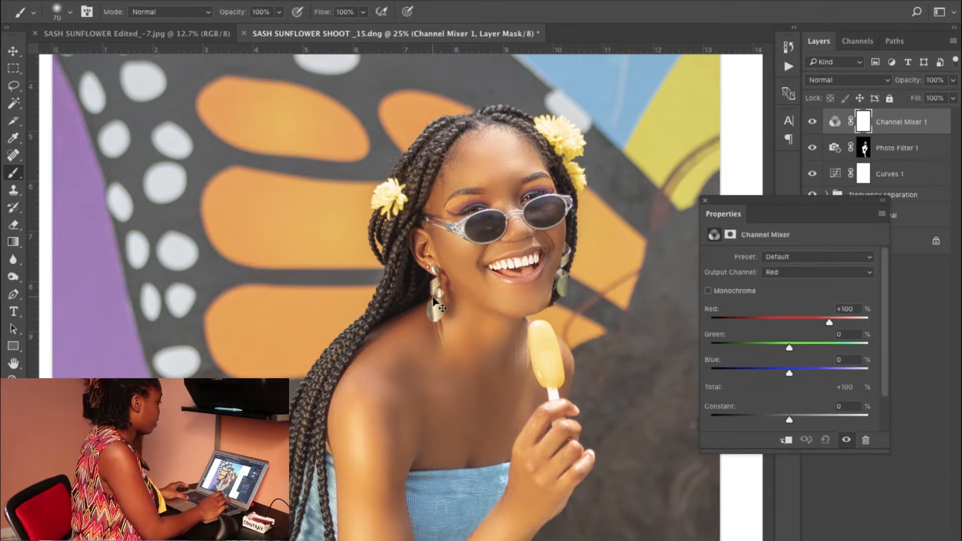
key("ctrl+minus")
left_click_drag(726, 179, 715, 125)
left_click_drag(765, 284, 761, 284)
left_click_drag(804, 234, 806, 234)
mouse_move(764, 331)
left_mouse_down()
mouse_move(756, 328)
mouse_move(767, 332)
left_mouse_up()
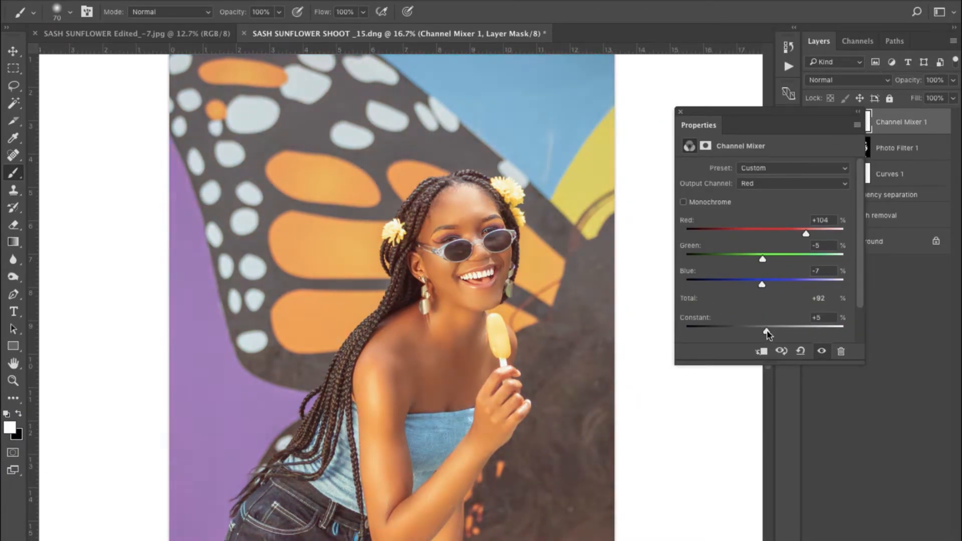
- Adjust the Channel Mixer's remaining output channels and close its properties
left_click(764, 168)
left_click(786, 121)
left_click(764, 168)
left_click(761, 73)
mouse_move(764, 234)
left_mouse_down()
mouse_move(773, 233)
mouse_move(762, 237)
left_mouse_up()
left_click(680, 111)
- Replace the Channel Mixer layer's mask with a copy of the Photo Filter's skin mask
left_click(864, 150)
left_click_drag(864, 151, 863, 124)
left_click(576, 185)
left_click(863, 123)
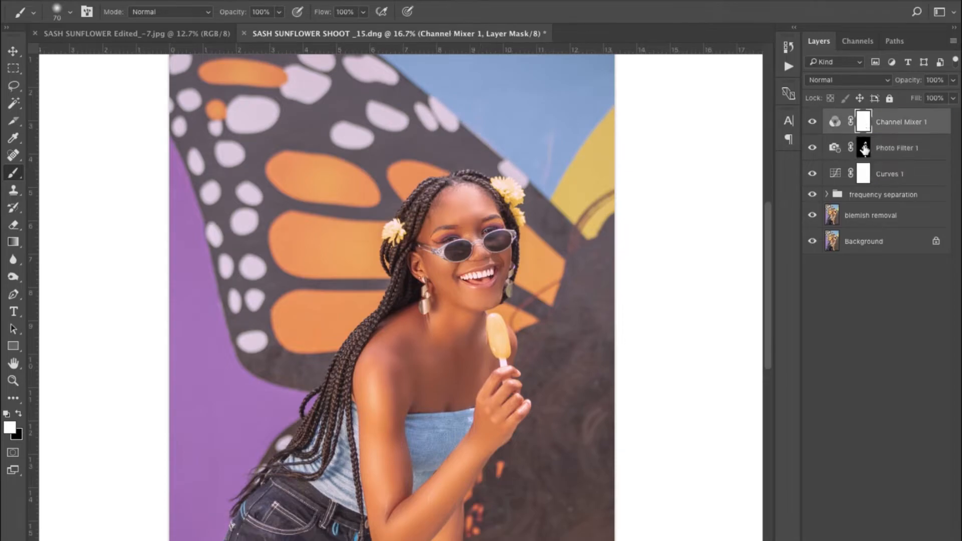
left_click(865, 150)
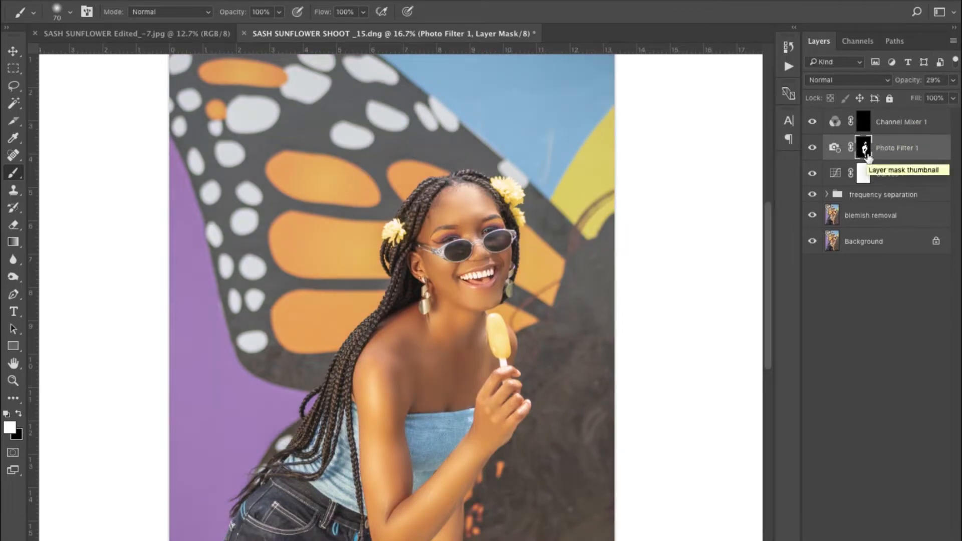
left_click_drag(862, 153, 864, 123)
left_click(566, 189)
key("v")
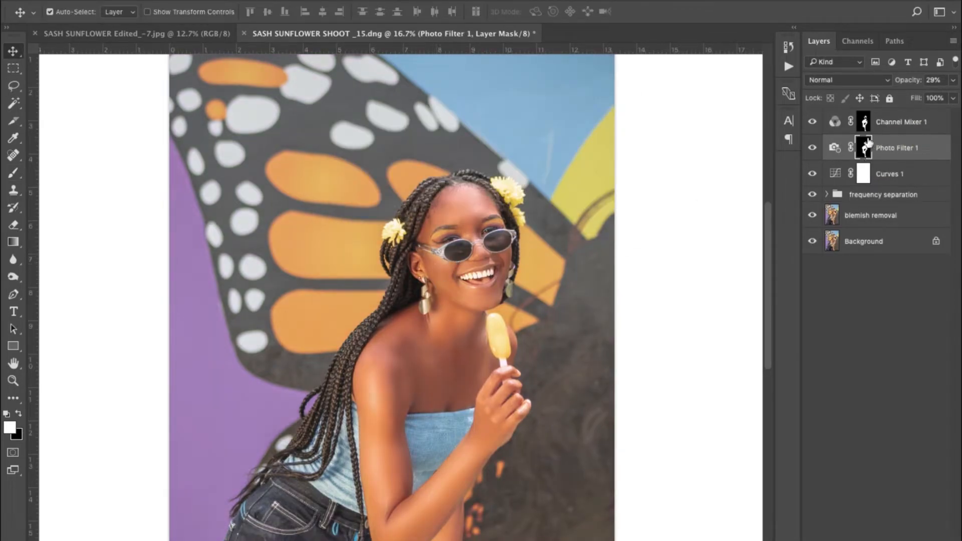
- Paint white on the Channel Mixer mask over the braids, top and jeans with an enlarged brush
left_click(865, 121)
key("b")
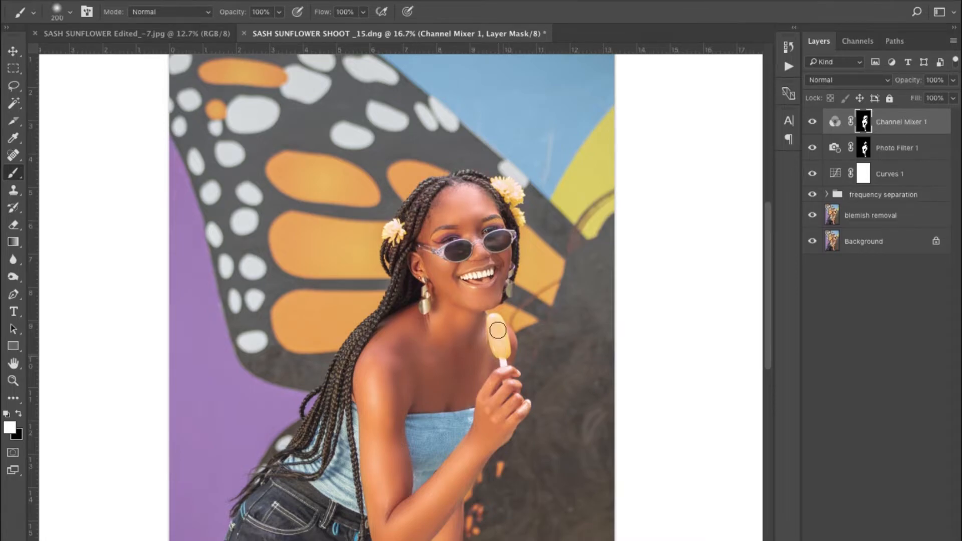
left_click_drag(341, 421, 442, 252)
key("bracketright")
key("bracketright")
key("bracketright")
key("bracketright")
key("bracketright")
key("bracketright")
key("bracketright")
key("bracketright")
key("bracketright")
key("bracketright")
key("bracketright")
mouse_move(426, 356)
left_mouse_down()
mouse_move(493, 537)
mouse_move(416, 412)
left_mouse_up()
- Clean up the Channel Mixer mask along the edges of the braids, arms and jeans with a small black brush
key("super+plus")
key("super+plus")
key("super+plus")
left_click_drag(458, 250, 379, 54)
left_click(862, 124)
key("bracketleft")
key("bracketleft")
key("bracketleft")
key("bracketleft")
key("bracketleft")
key("bracketleft")
key("bracketleft")
key("bracketleft")
key("bracketleft")
key("bracketleft")
key("bracketleft")
key("bracketleft")
key("bracketleft")
key("bracketleft")
key("bracketleft")
key("bracketleft")
key("bracketleft")
key("bracketleft")
key("bracketleft")
key("bracketleft")
key("x")
left_click_drag(346, 171, 267, 462)
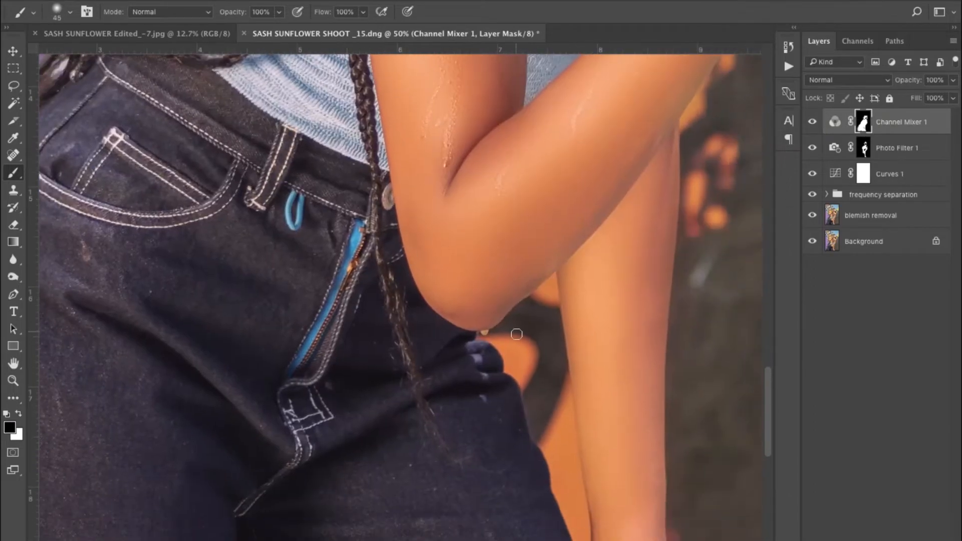
left_click_drag(395, 150, 443, 489)
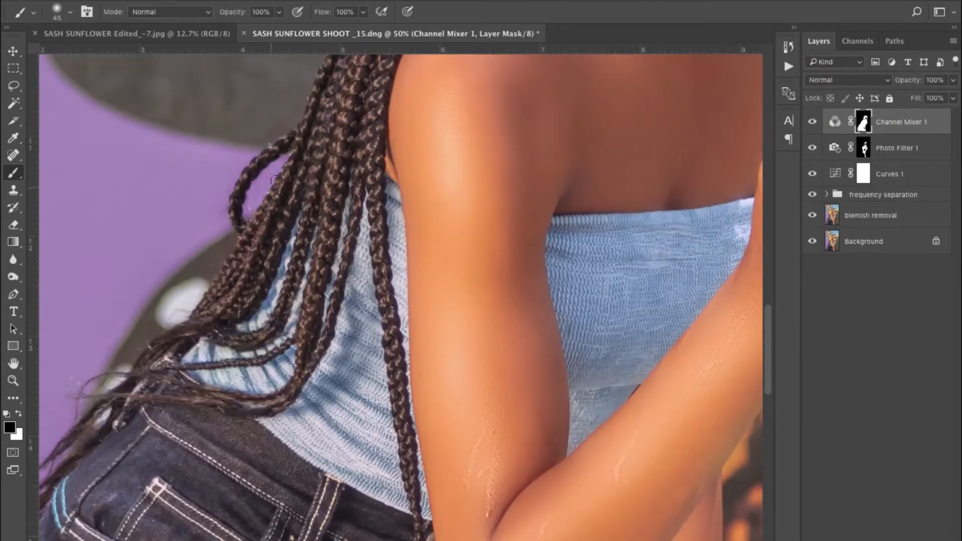
left_click_drag(446, 155, 333, 453)
left_click_drag(446, 165, 336, 461)
left_click_drag(498, 189, 460, 260)
- Invert the Channel Mixer mask to affect only the background, and paint black over the head and upper body with a larger brush
key("super+i")
key("super+0")
key("bracketright")
key("bracketright")
key("bracketright")
key("bracketright")
key("bracketright")
key("bracketright")
key("bracketright")
key("bracketright")
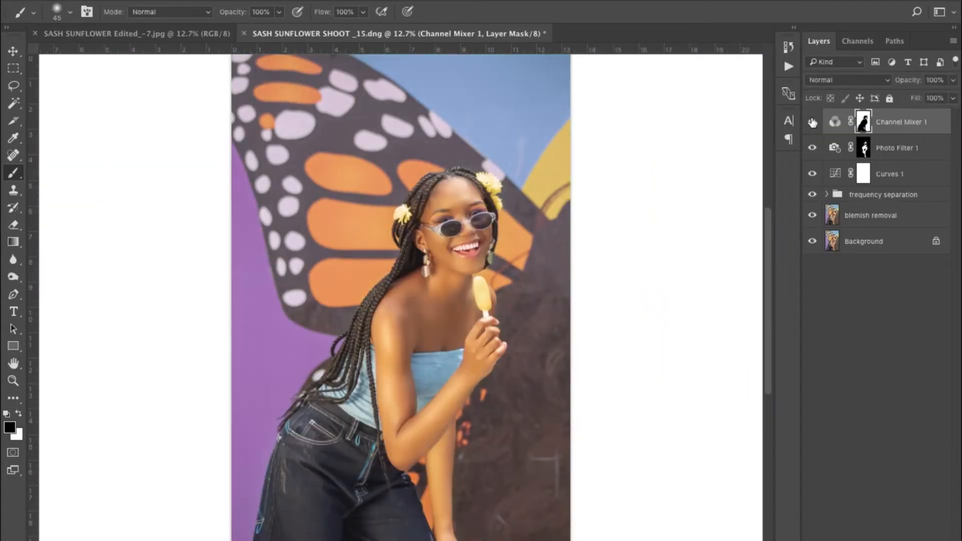
key("super+equal")
key("super+equal")
key("super+equal")
left_click_drag(429, 230, 365, 480)
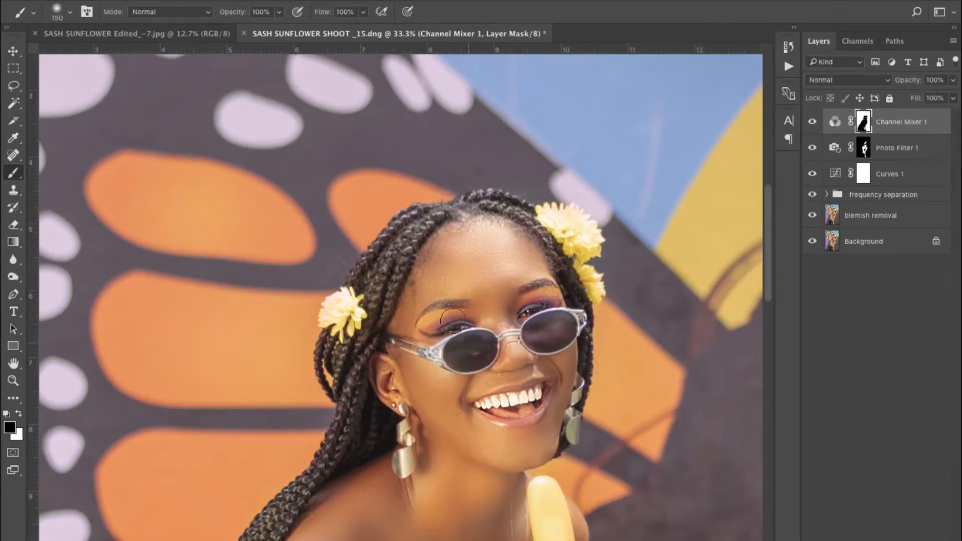
key("super+minus")
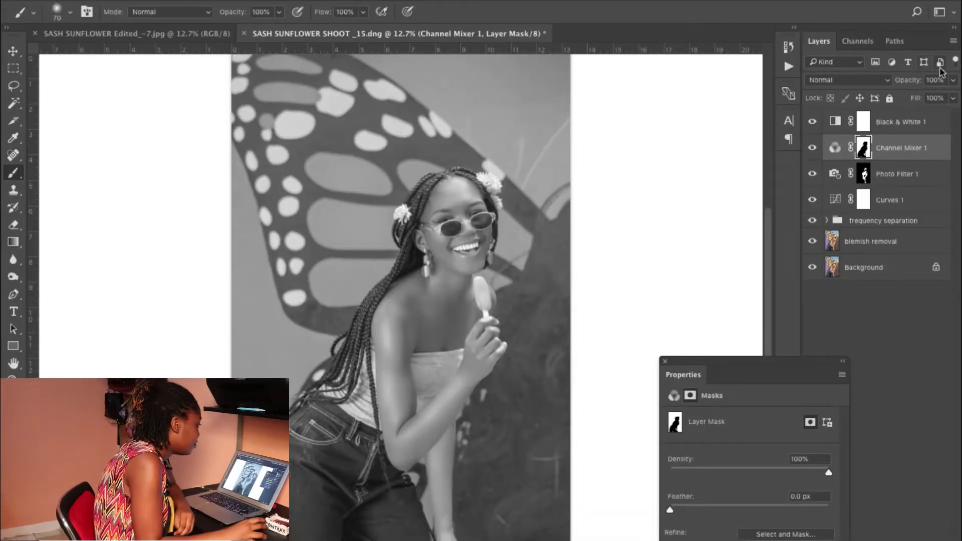
- Lower the Black & White layer's opacity below 25% and move the layer down beneath the Photo Filter
left_click(953, 80)
left_click_drag(953, 95, 914, 99)
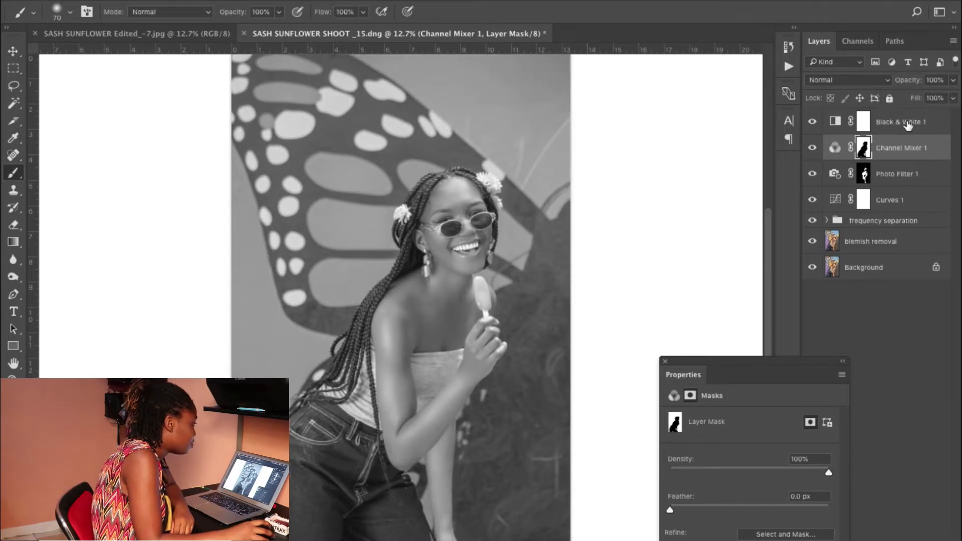
left_click(908, 122)
left_click(953, 80)
left_click_drag(953, 96, 906, 100)
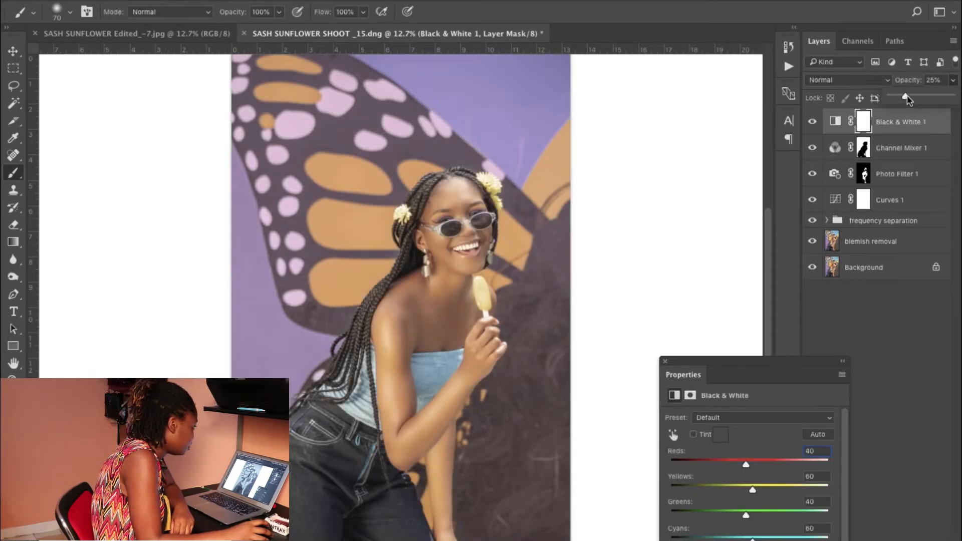
key("ctrl+[")
key("ctrl+[")
left_click_drag(908, 100, 896, 100)
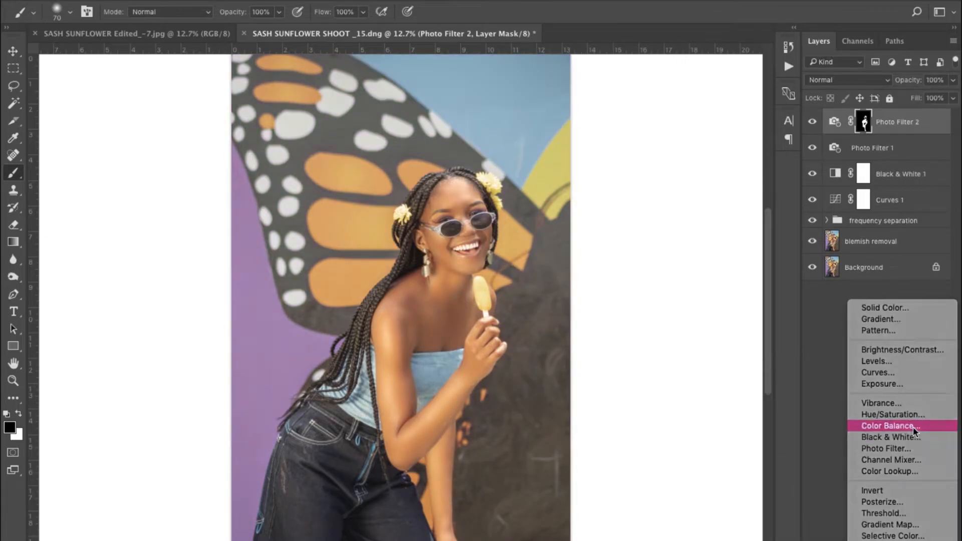
- Add a Color Balance adjustment layer and shift its midtones Cyan–Red value to -33
left_click(887, 435)
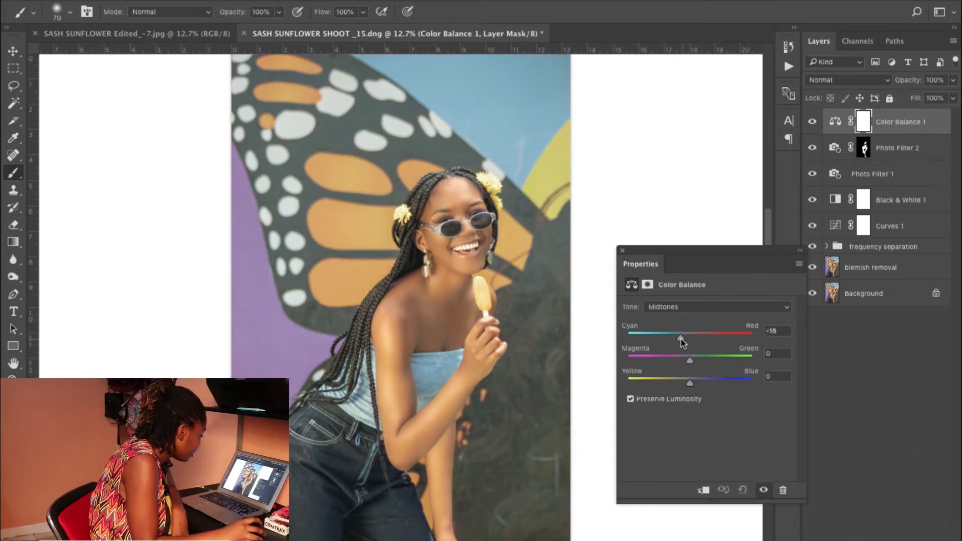
left_click_drag(671, 339, 669, 339)
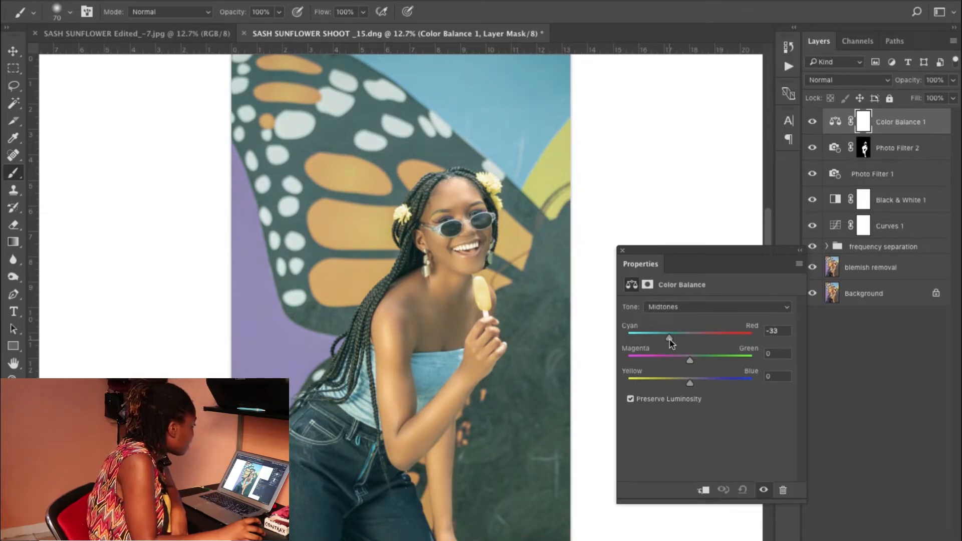
- Try to replace the Color Balance layer's mask with the figure mask from Photo Filter 2, and undo it
left_click_drag(863, 148, 863, 120)
left_click(564, 192)
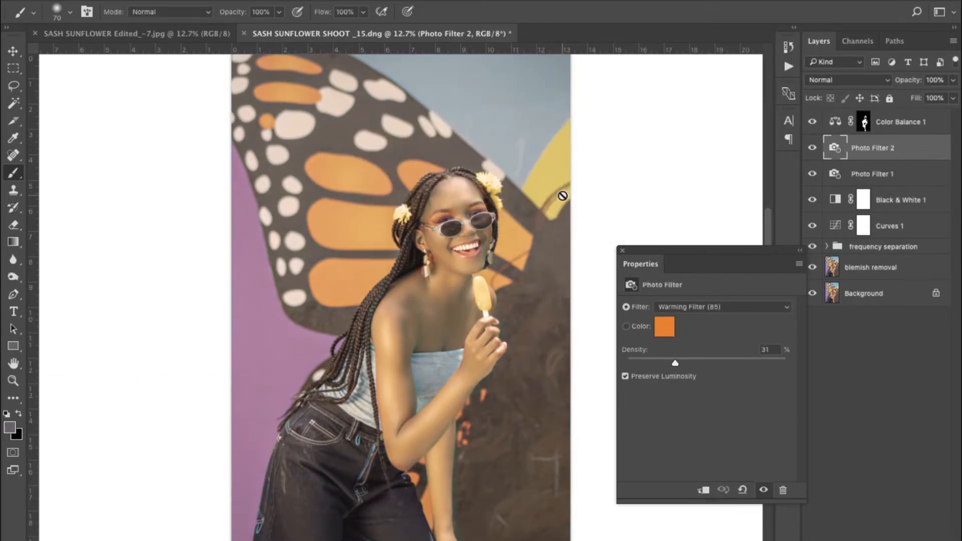
key("ctrl+z")
- Readjust the Color Balance midtones, and set the shadows to Cyan–Red -47, Magenta–Green -3 and Yellow–Blue +20
left_click(726, 309)
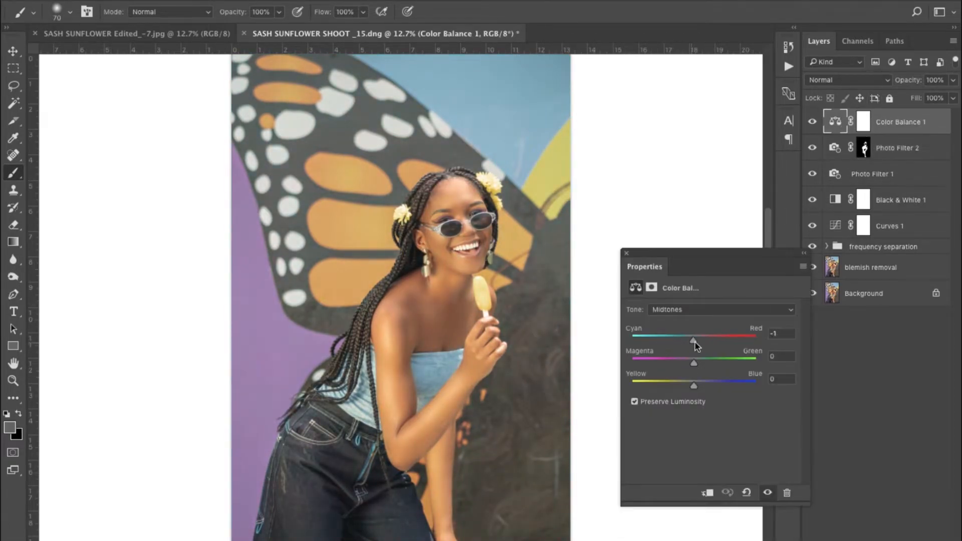
left_click_drag(694, 341, 702, 387)
left_click(721, 310)
left_click(691, 303)
left_click_drag(694, 341, 664, 342)
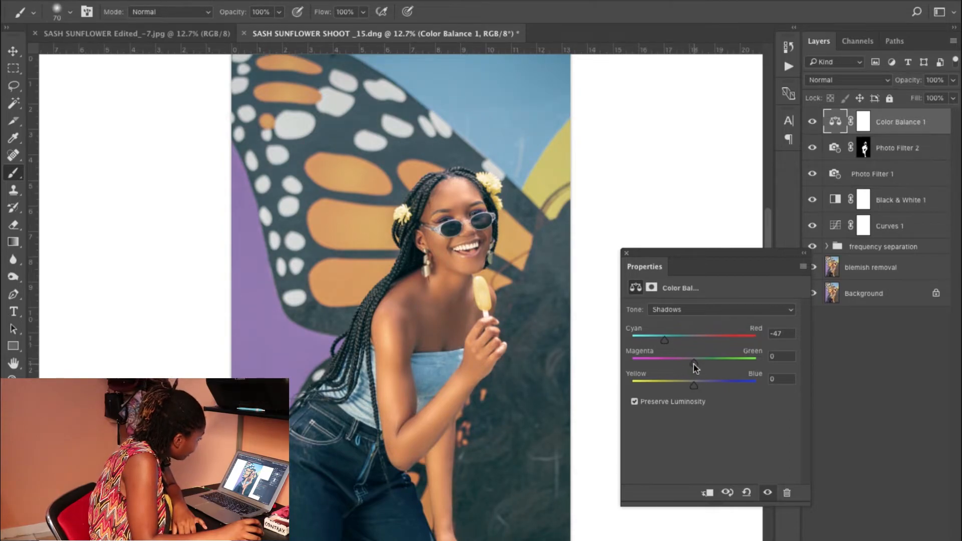
left_click_drag(694, 364, 708, 388)
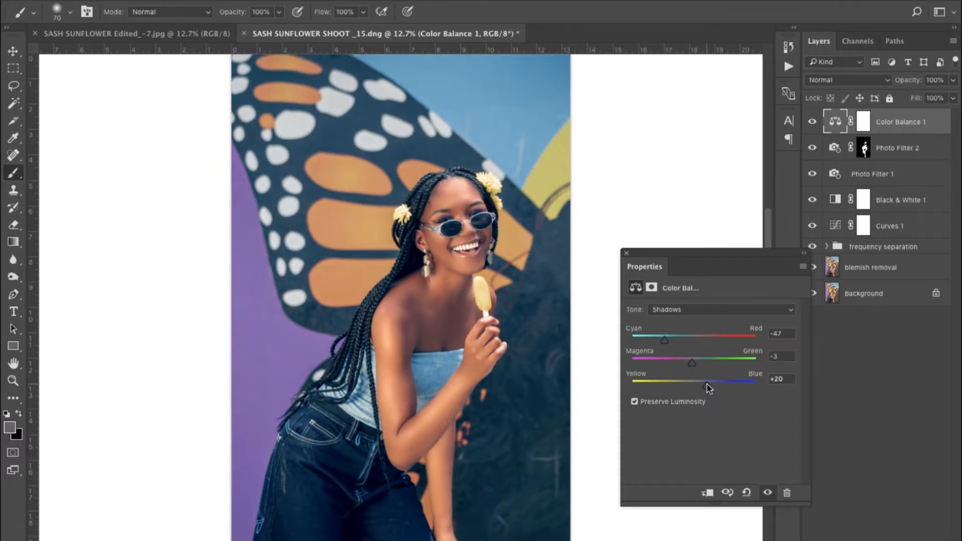
left_click(627, 254)
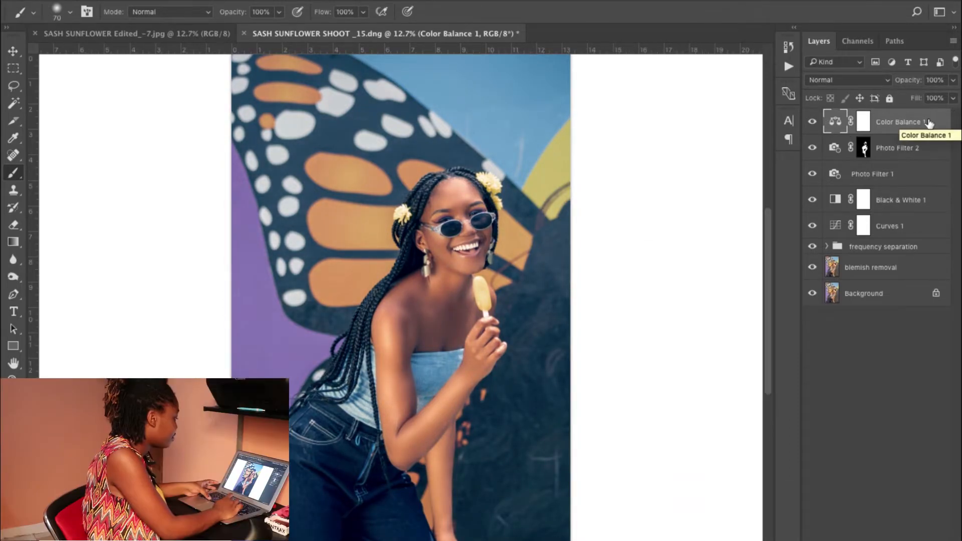
- Duplicate the Color Balance layer, hide the copy and lower the original's opacity to 39%
key("ctrl+j")
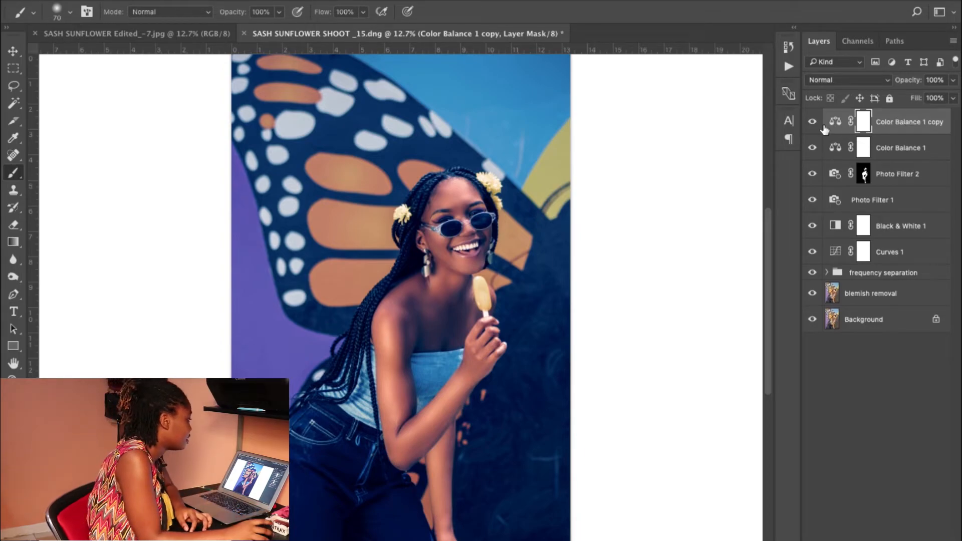
key("ctrl+comma")
left_click(892, 149)
left_click(954, 80)
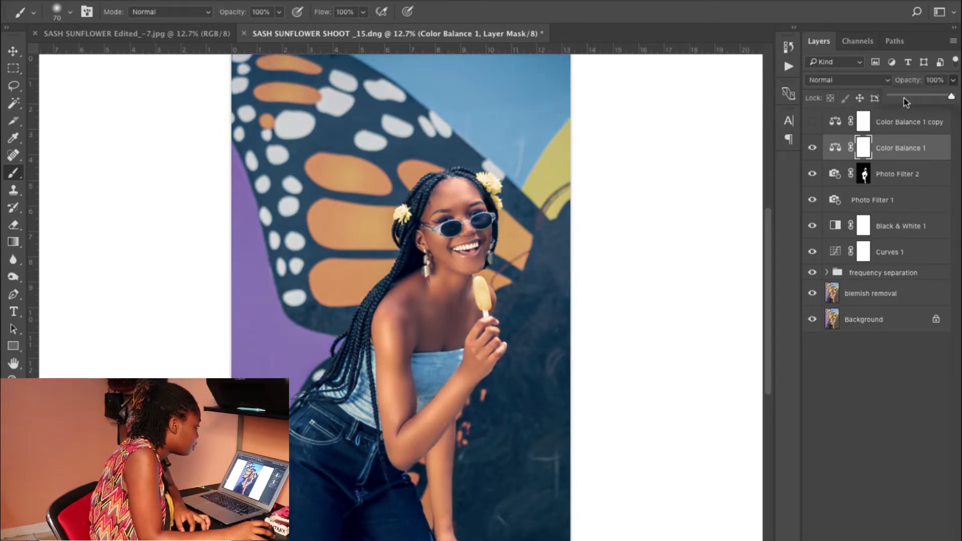
left_click(906, 98)
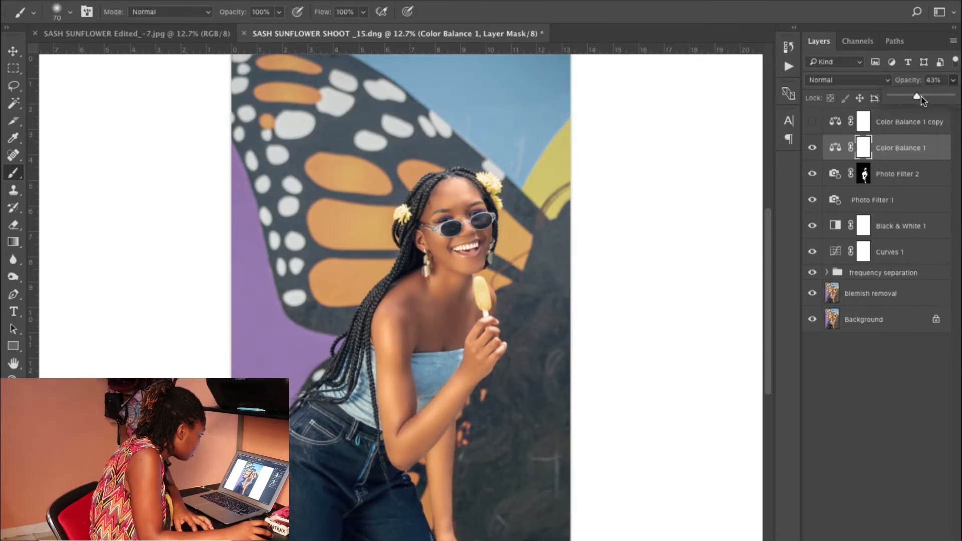
left_click(814, 148)
left_click(813, 149)
left_click(813, 150)
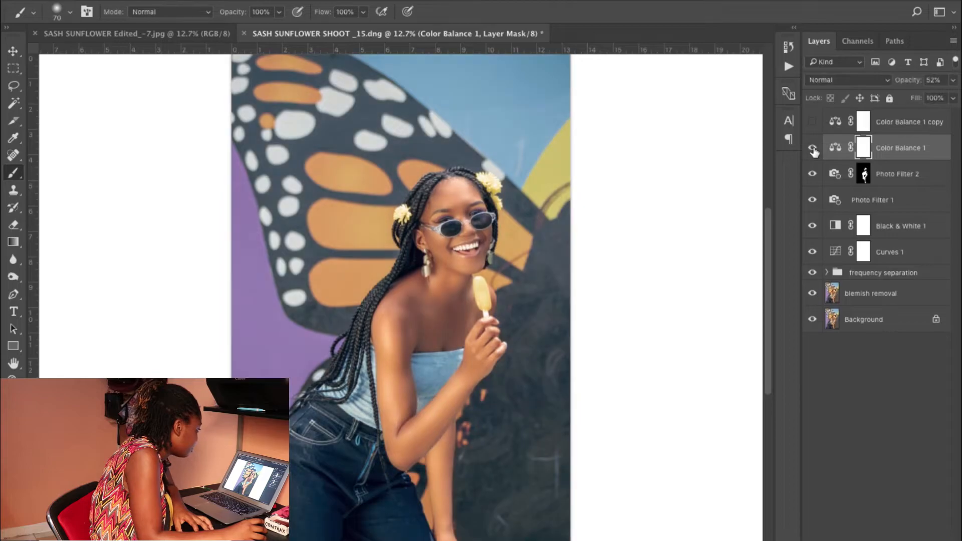
left_click(954, 81)
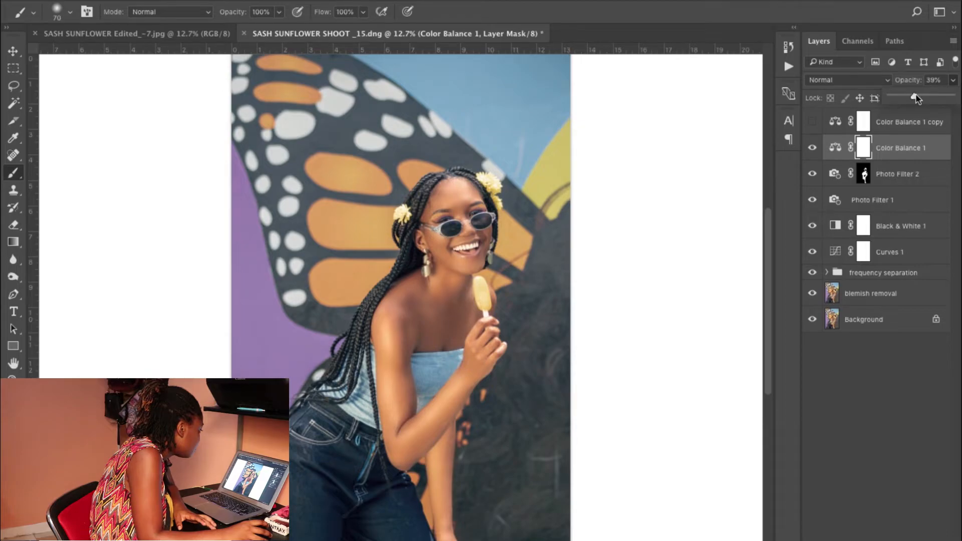
- Show the Color Balance copy at 51% opacity and replace its mask with an inverted copy of Photo Filter 2's figure mask
left_click(898, 132)
left_click(813, 121)
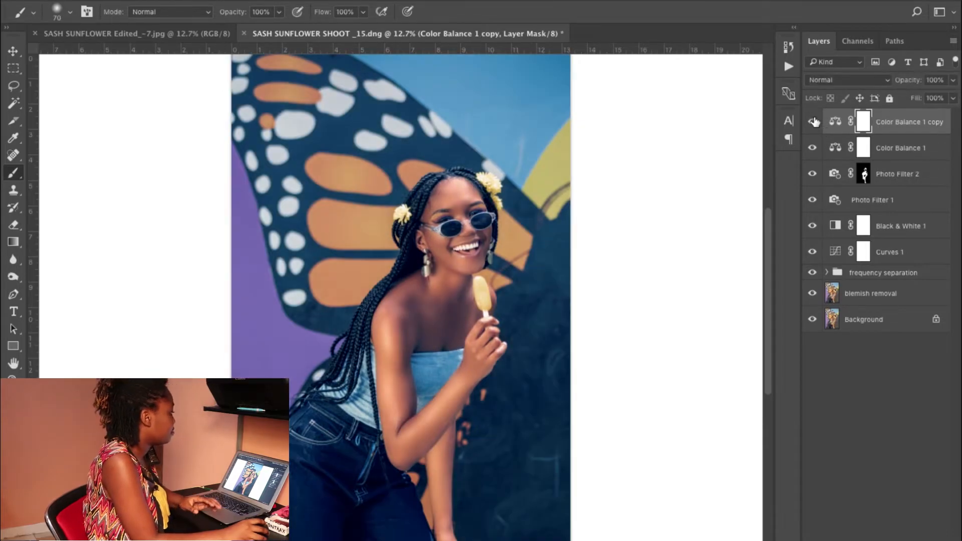
left_click(865, 174)
left_click_drag(865, 175, 866, 125)
key("Return")
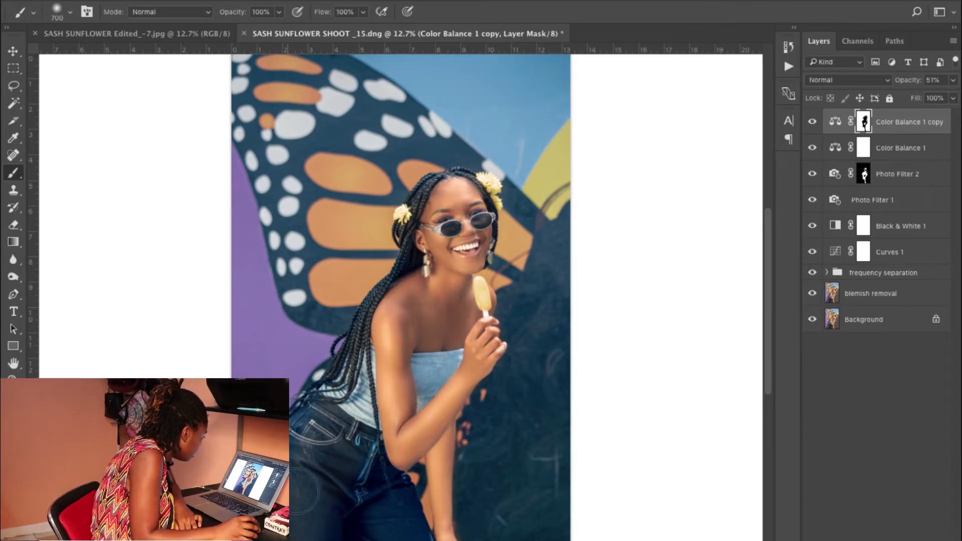
- Paint black over the jeans on the Color Balance copy's mask with a size 700 brush
left_click(319, 444)
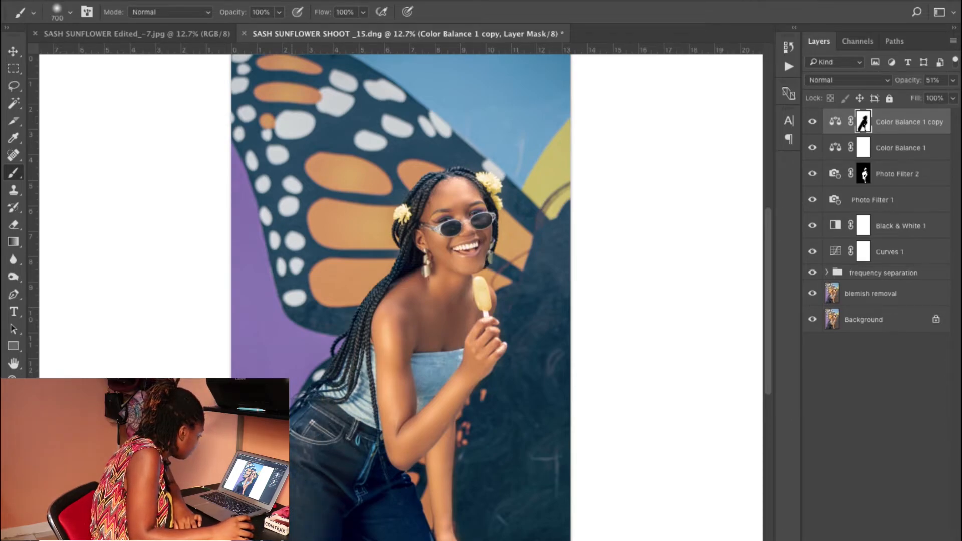
- Finish painting black over the remaining part of the figure on the Color Balance copy's mask
mouse_move(386, 479)
left_mouse_down()
mouse_move(376, 469)
mouse_move(362, 506)
mouse_move(433, 368)
left_mouse_up()
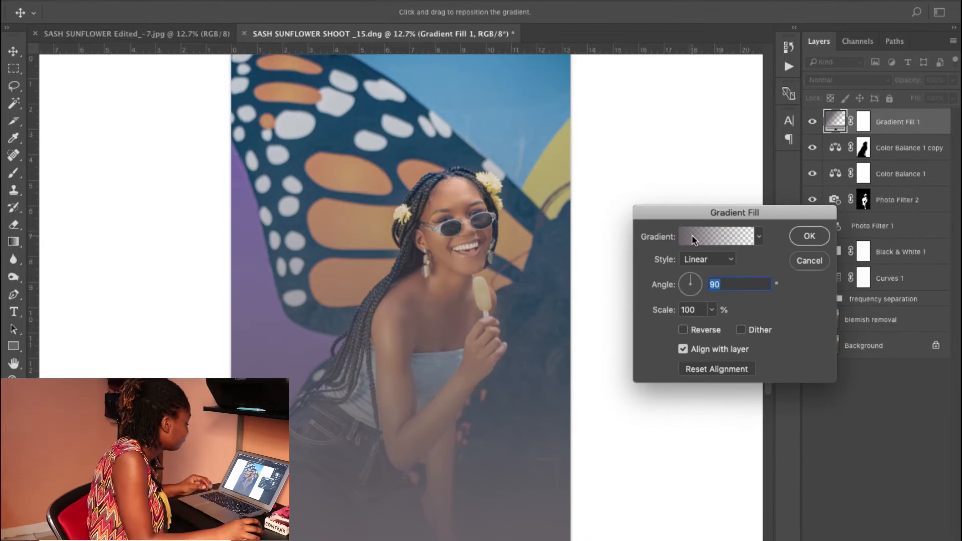
- Add a linear Gradient Fill layer from sky-sampled blue #7ca1c3 to transparent, and set its opacity to 63%
left_click(692, 235)
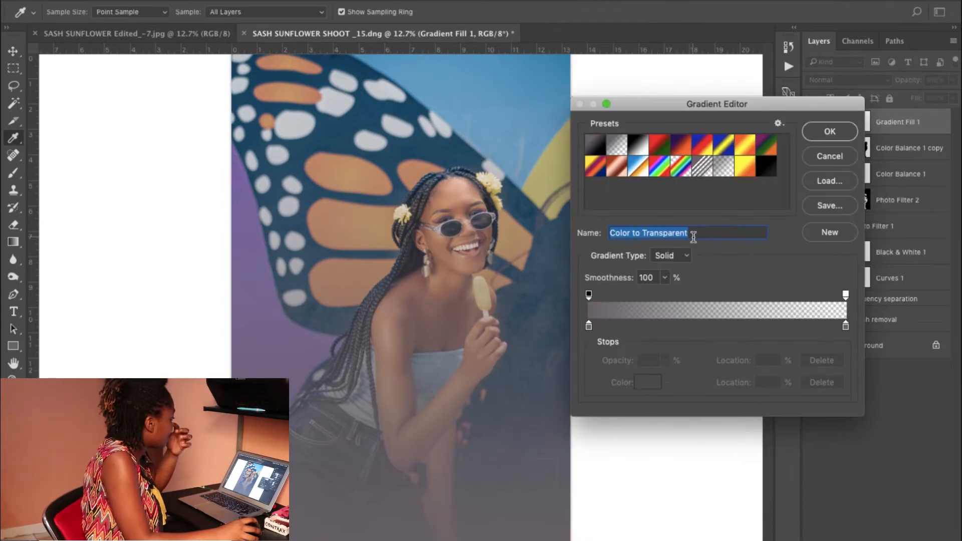
double_click(588, 327)
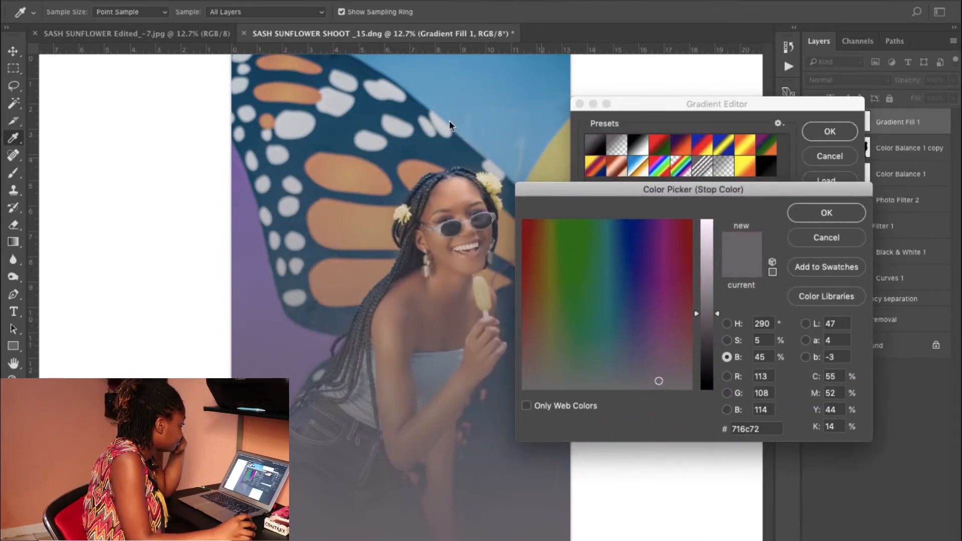
left_click_drag(351, 165, 478, 100)
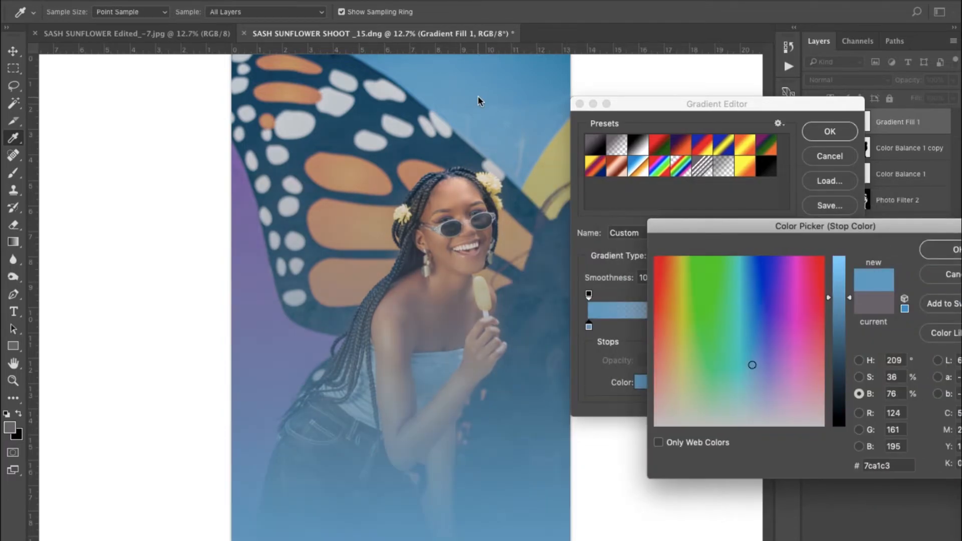
left_click(753, 259)
left_click(834, 132)
left_click_drag(698, 286, 694, 279)
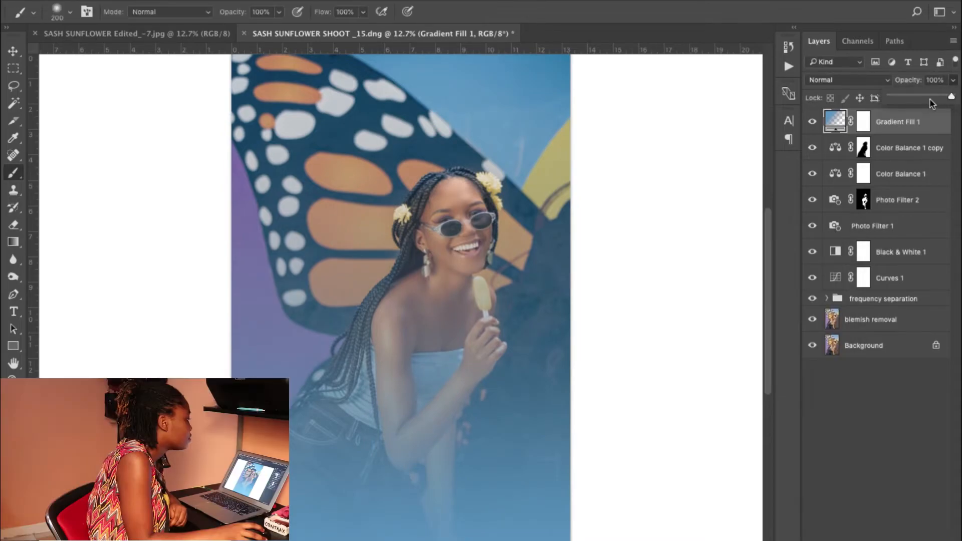
mouse_move(933, 98)
left_mouse_down()
mouse_move(917, 99)
mouse_move(929, 100)
left_mouse_up()
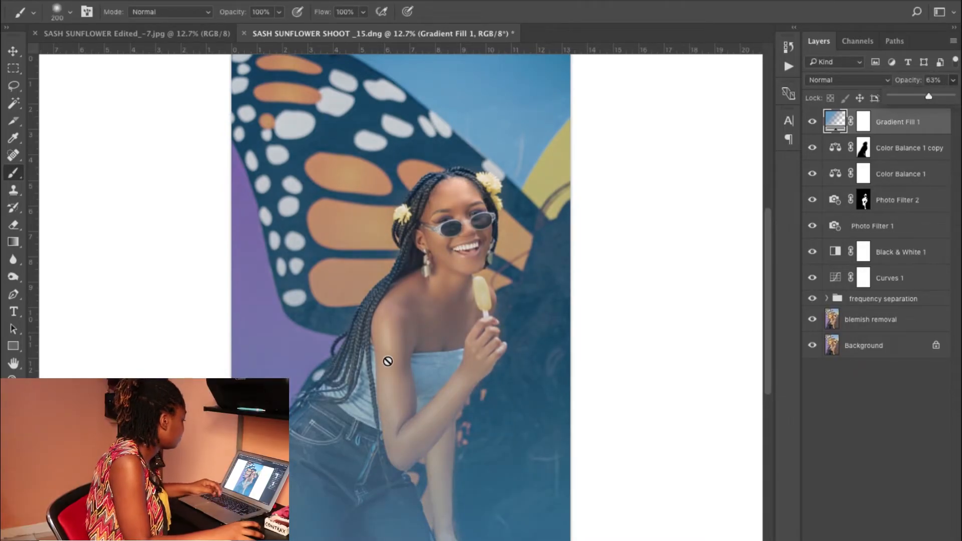
- Paint black over the figure on the Gradient Fill's mask with a size 1500 brush at 30% opacity, and lower the layer opacity to 33%
key("e")
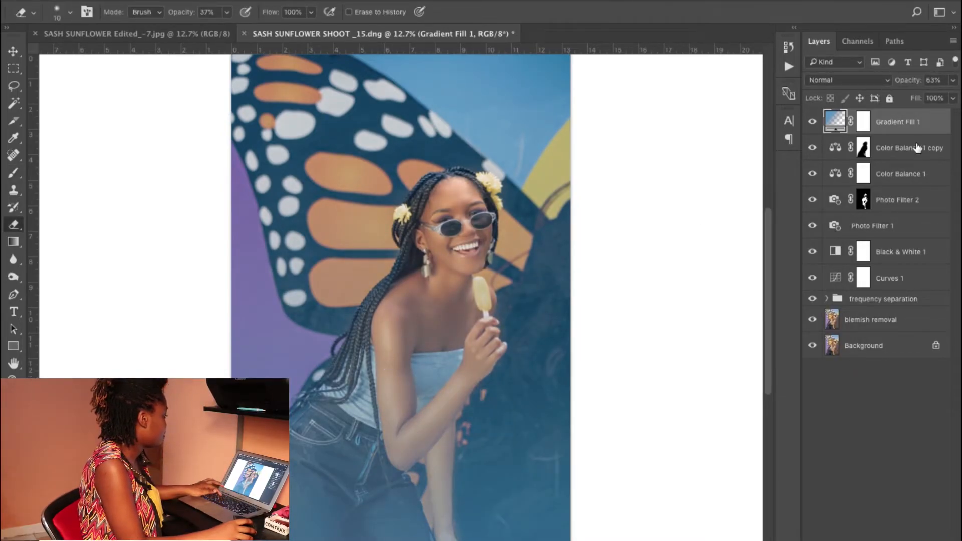
left_click(863, 122)
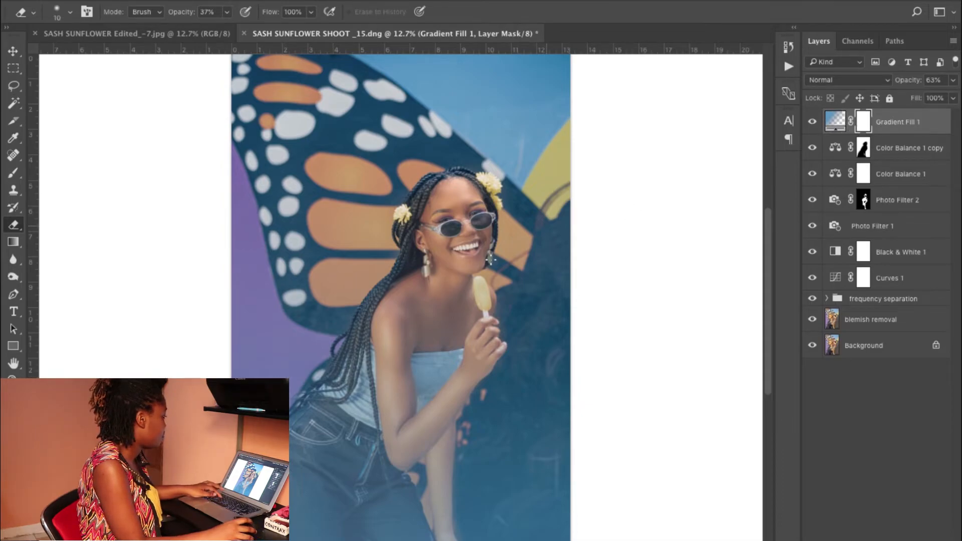
key("bracketright")
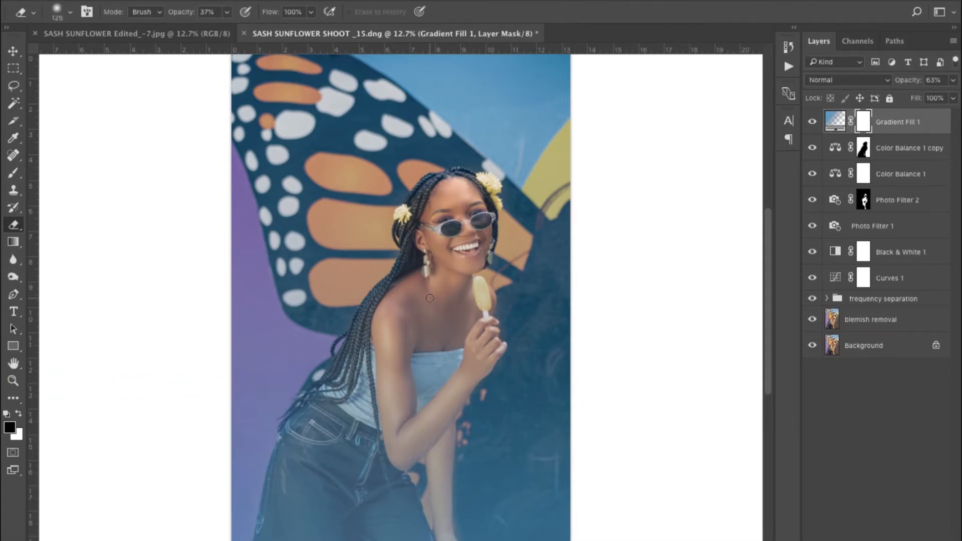
key("b")
left_click_drag(426, 280, 466, 234)
left_click(279, 12)
left_click_drag(282, 27, 235, 28)
mouse_move(317, 290)
left_mouse_down()
mouse_move(484, 376)
mouse_move(332, 388)
mouse_move(380, 445)
mouse_move(517, 406)
left_mouse_up()
left_click(952, 80)
left_click_drag(919, 103, 915, 99)
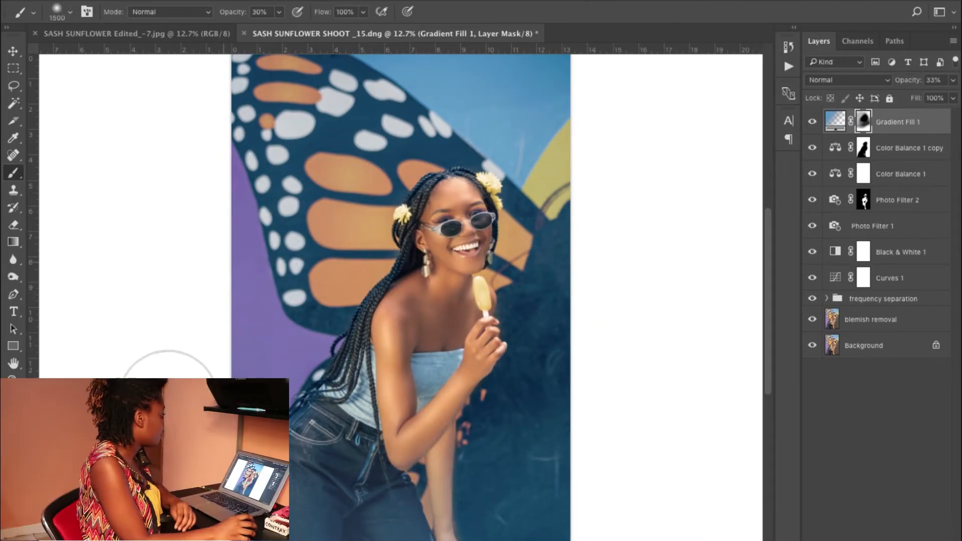
- Swap the two colour stops of the Gradient Fill's gradient and set its angle to 75.96°
left_click(834, 123)
double_click(834, 123)
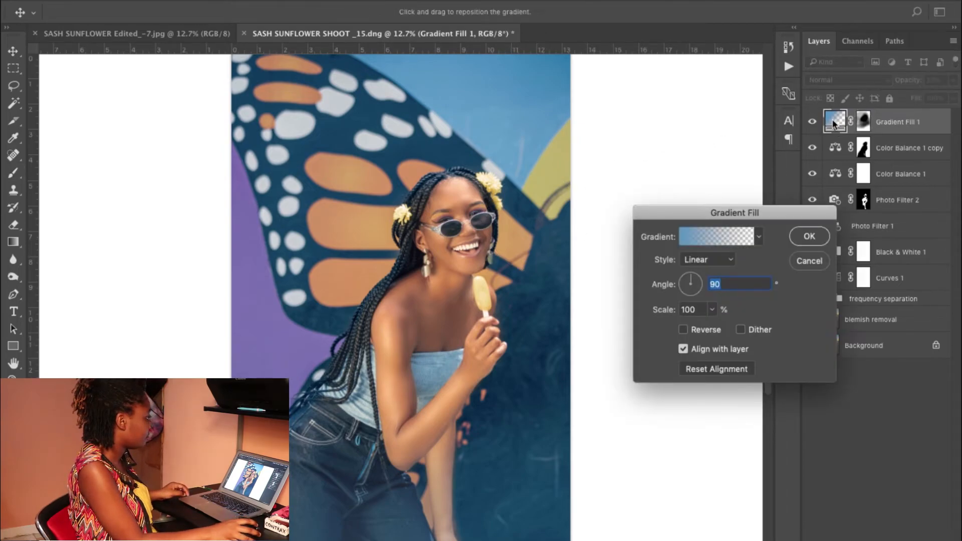
left_click_drag(696, 285, 691, 279)
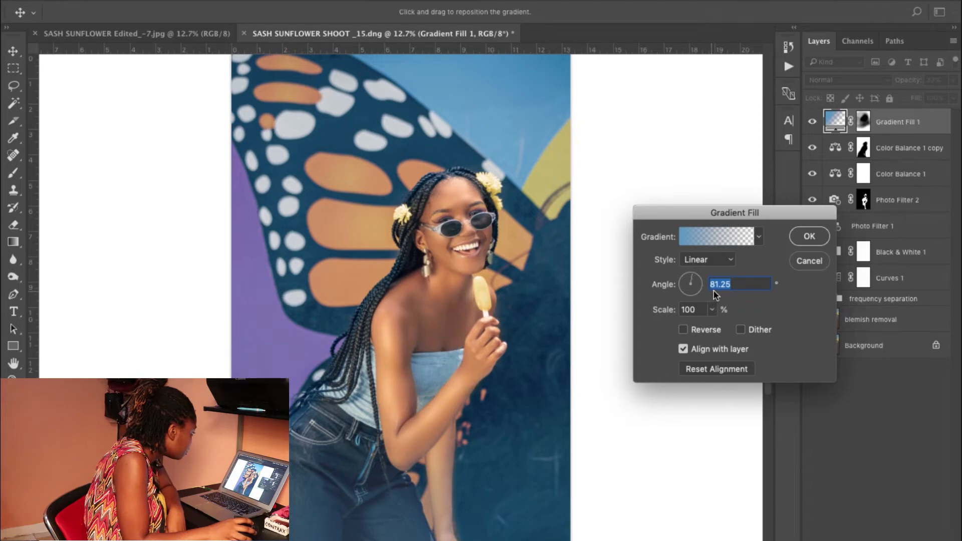
left_click(730, 238)
left_click_drag(588, 326, 737, 327)
left_click_drag(845, 327, 589, 327)
left_click_drag(737, 327, 845, 329)
left_click(829, 131)
left_click(690, 284)
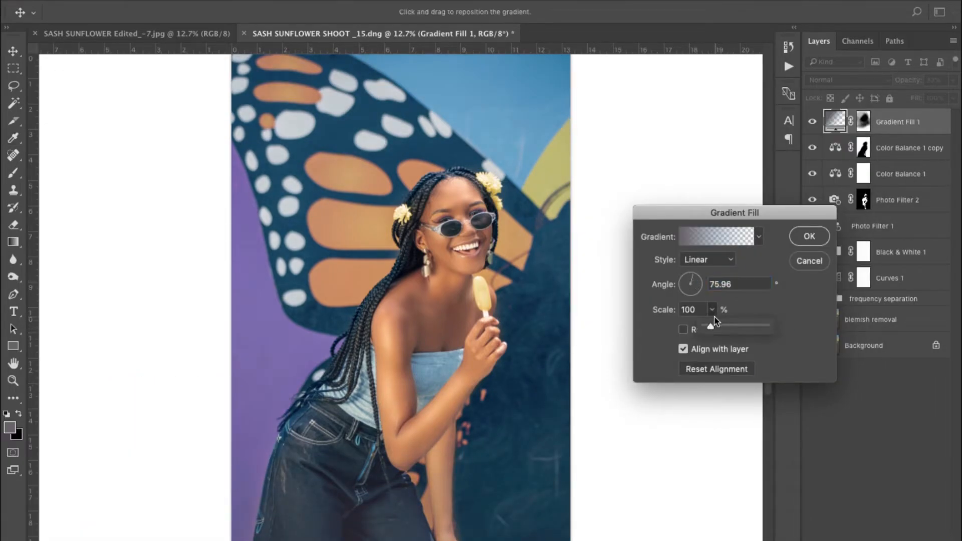
left_click(809, 236)
- Compare the portrait with and without the Gradient Fill layer
key("b")
left_click(812, 122)
left_click(812, 122)
left_click(812, 123)
left_click(812, 123)
left_click(812, 122)
left_click(812, 122)
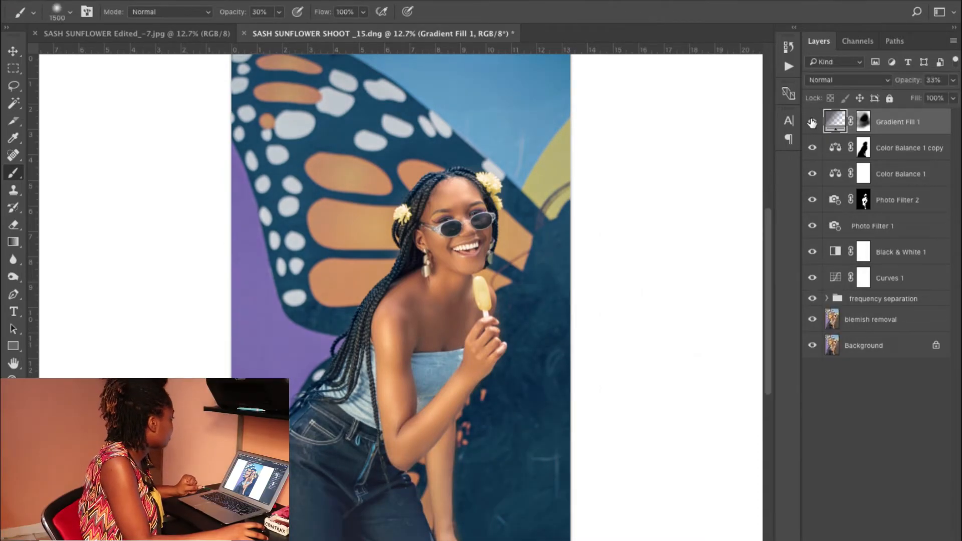
left_click(812, 122)
left_click(813, 122)
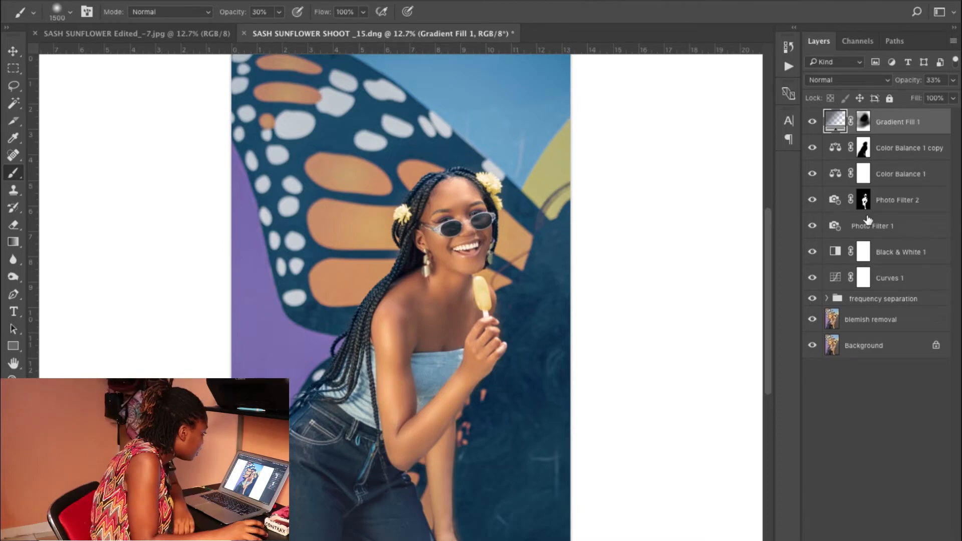
- Set the Black & White layer's opacity to 25% and reselect the Gradient Fill layer
left_click(912, 256)
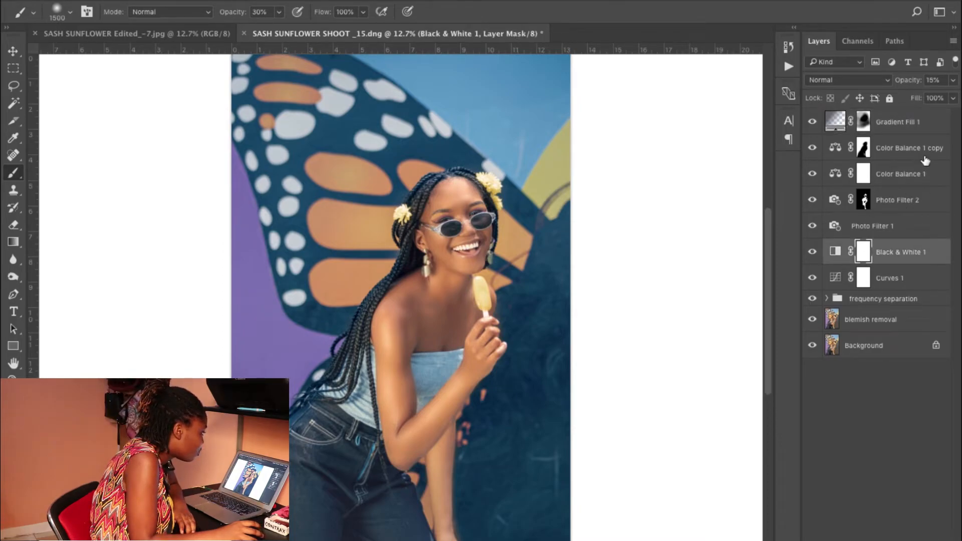
left_click(949, 81)
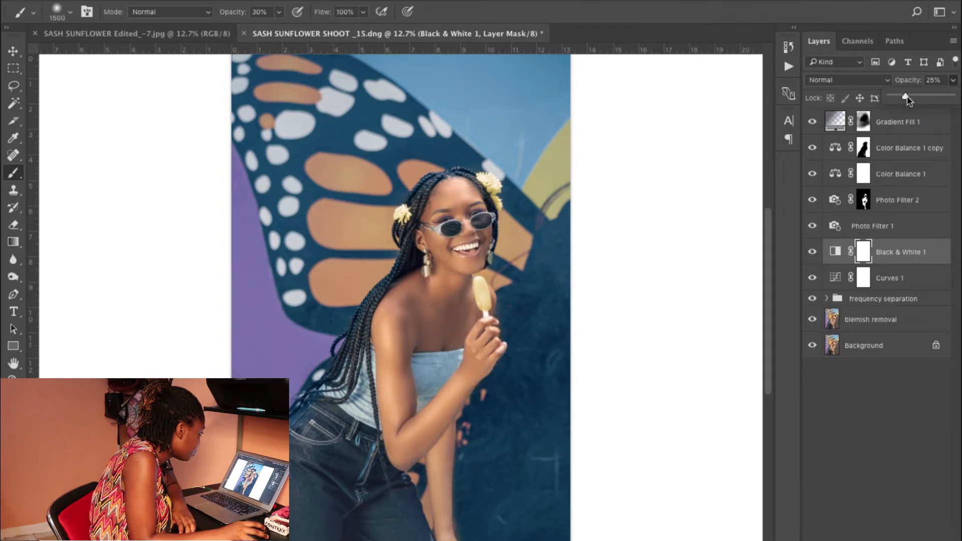
left_click(813, 125)
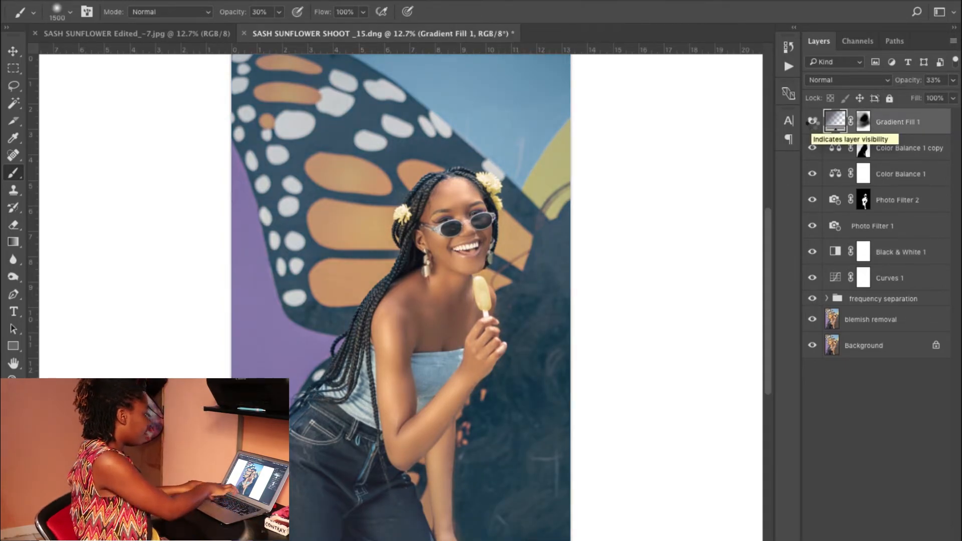
key("ctrl+shift+alt+e")
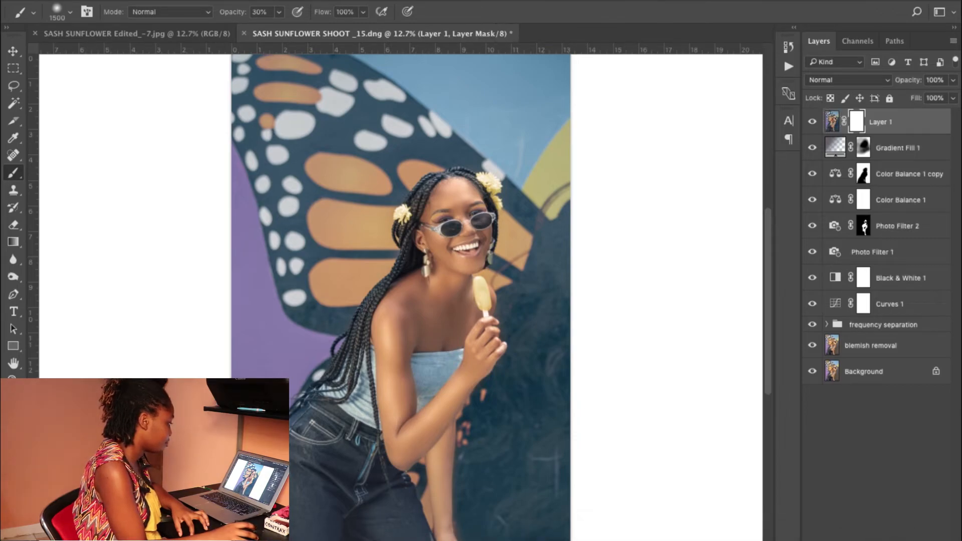
key("Delete")
left_click(811, 123)
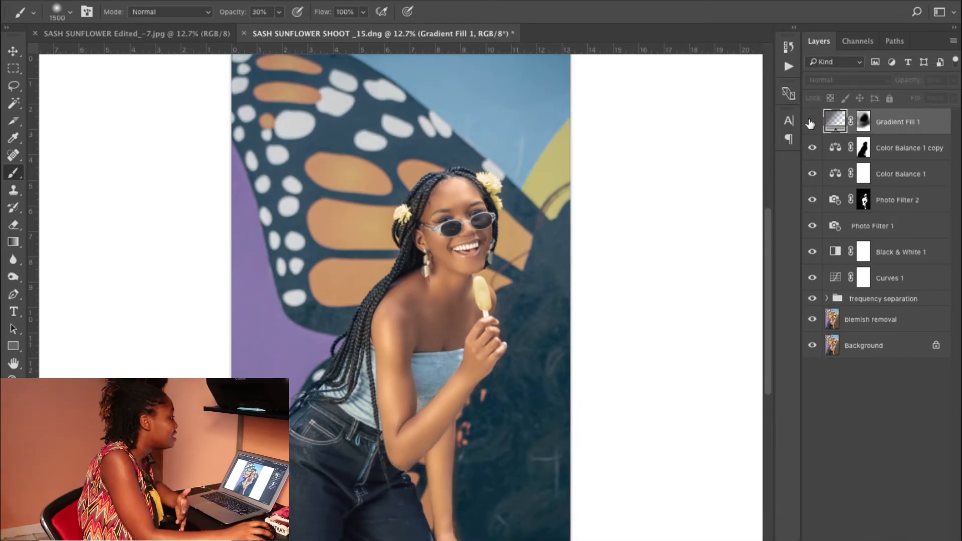
left_click(811, 123)
left_click(811, 122)
left_click(812, 122)
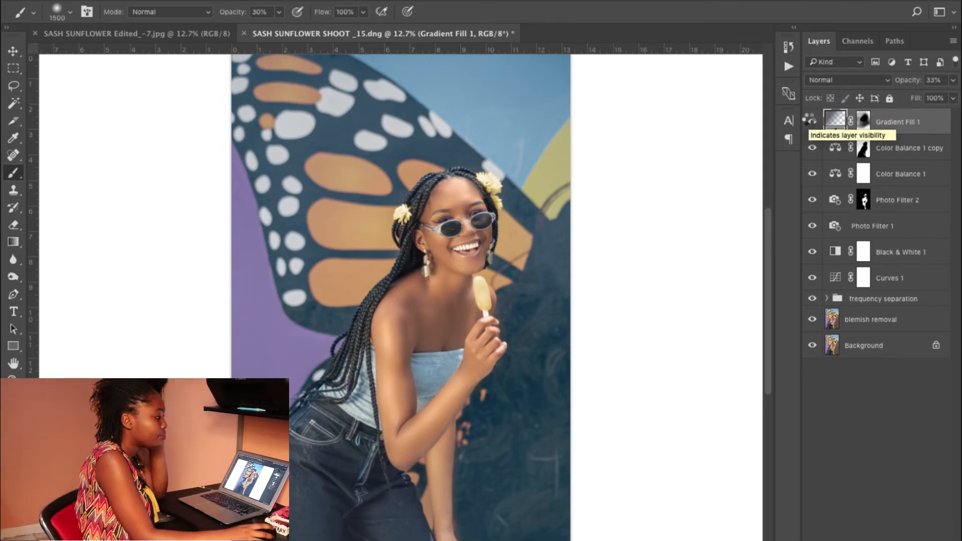
- Stamp all visible layers into a new layer above the Gradient Fill and convert it to a Smart Object
key("alt+shift+super+e")
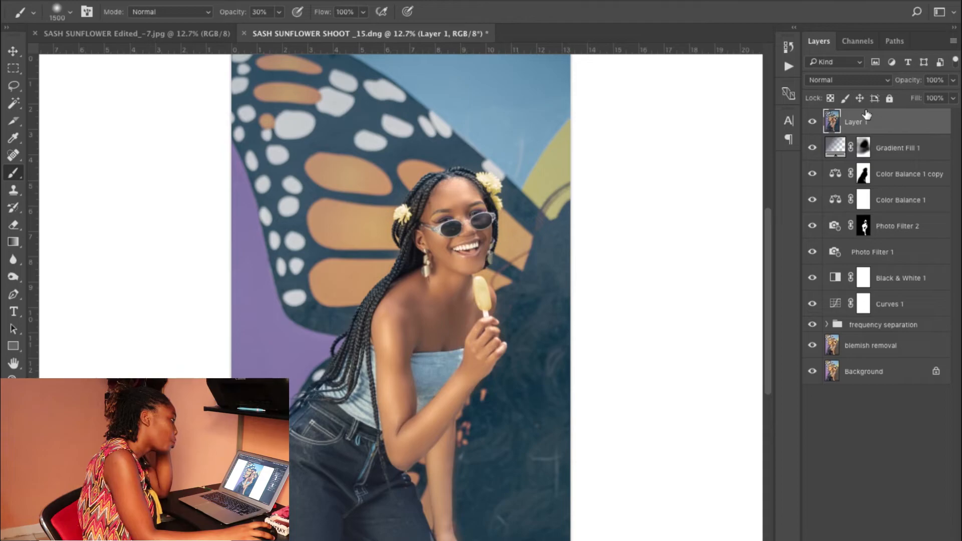
right_click(880, 122)
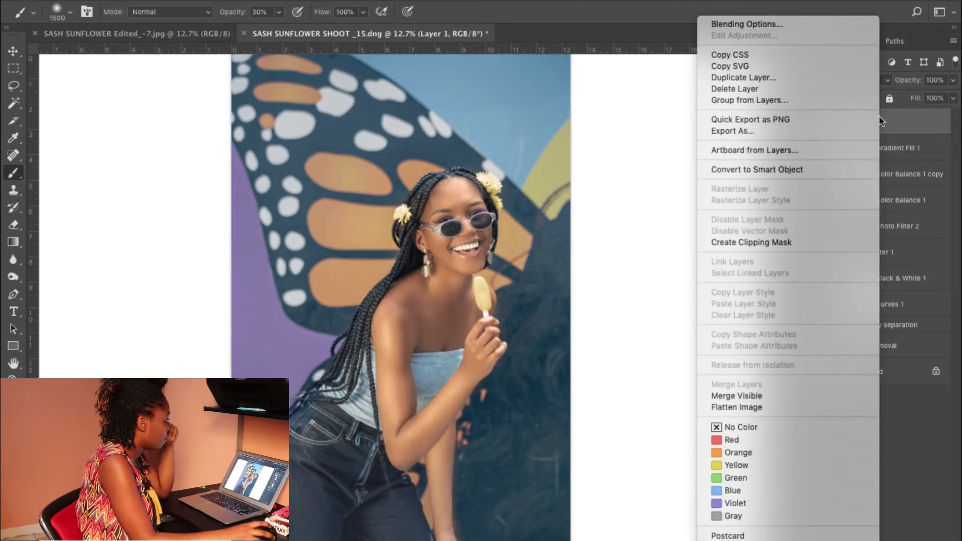
left_click(796, 167)
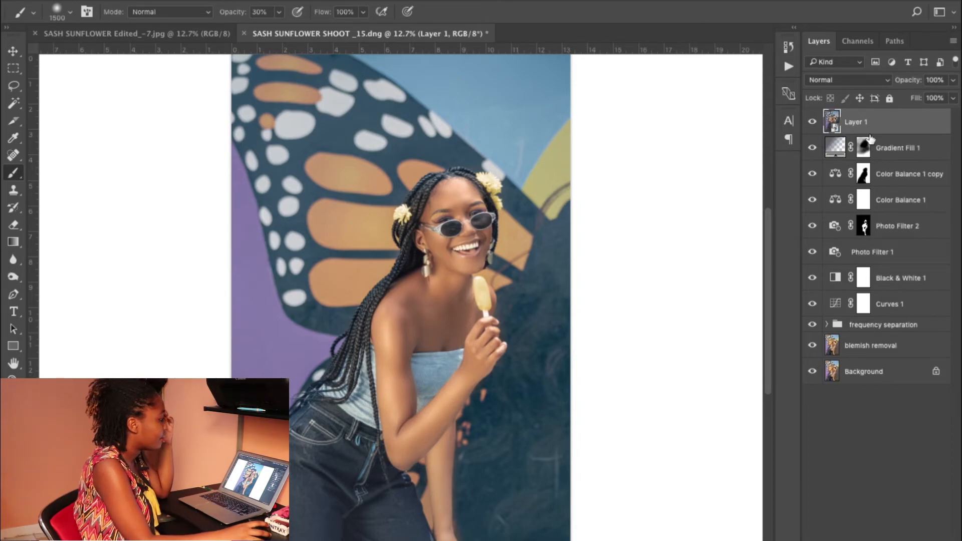
- Apply a Gaussian Blur with a radius of 8.0 pixels to the stamped Smart Object
left_click(396, 0)
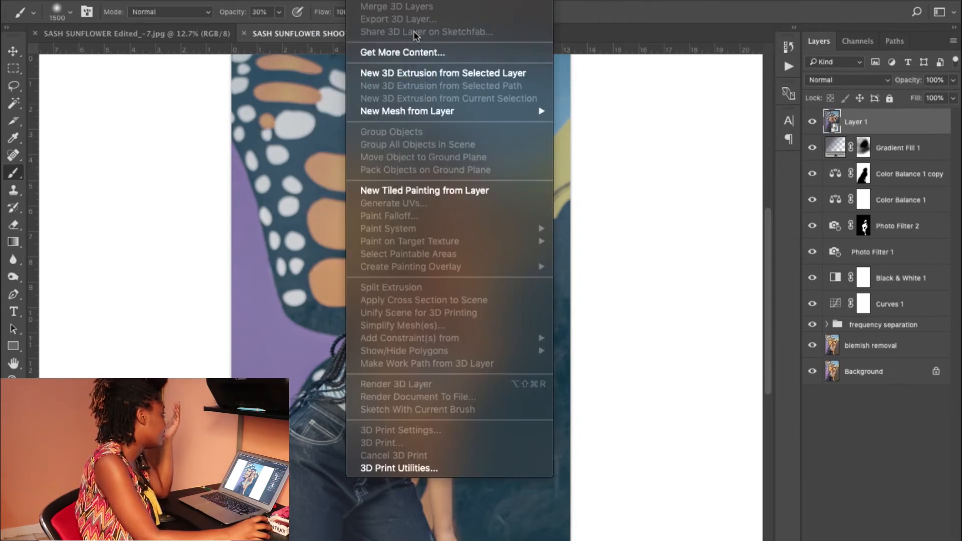
mouse_move(328, 0)
mouse_move(358, 136)
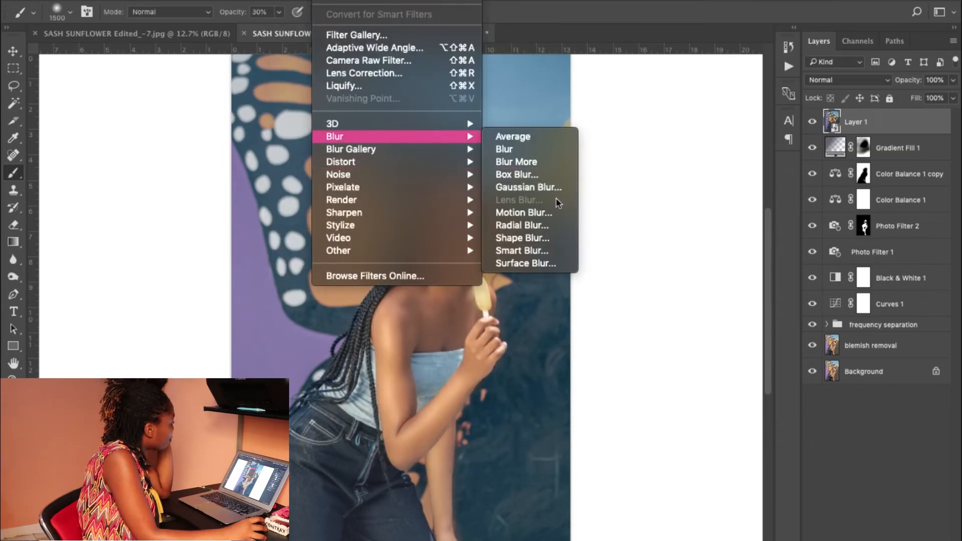
left_click(552, 184)
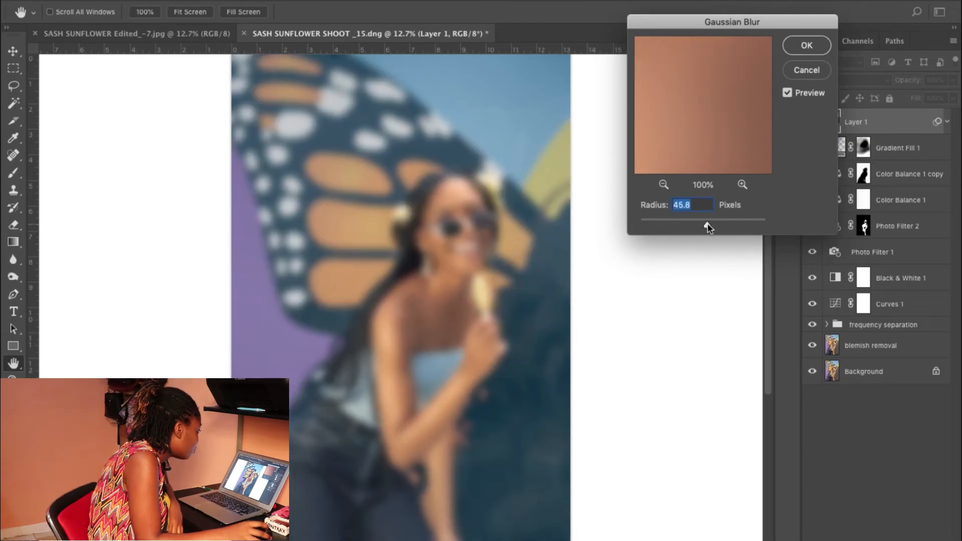
left_click_drag(676, 227, 676, 227)
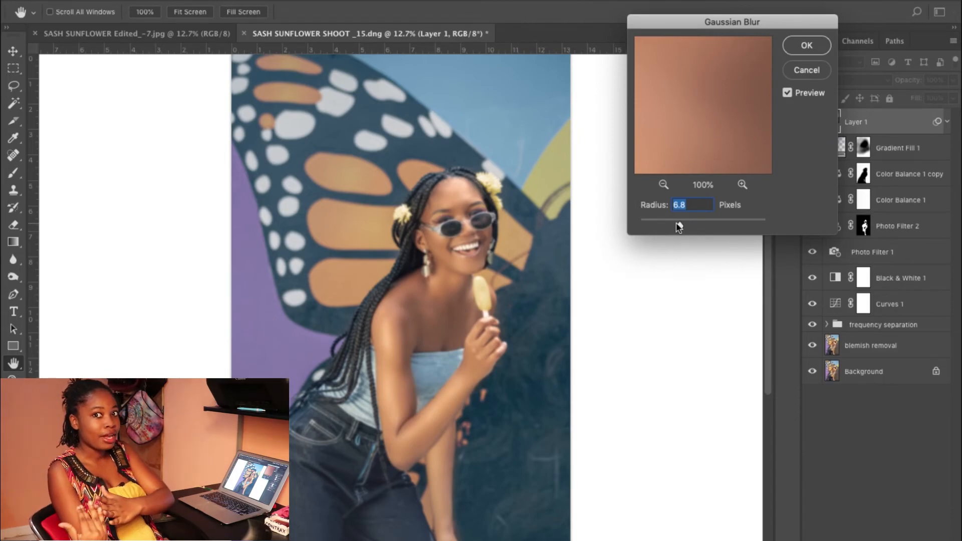
left_click_drag(679, 227, 684, 230)
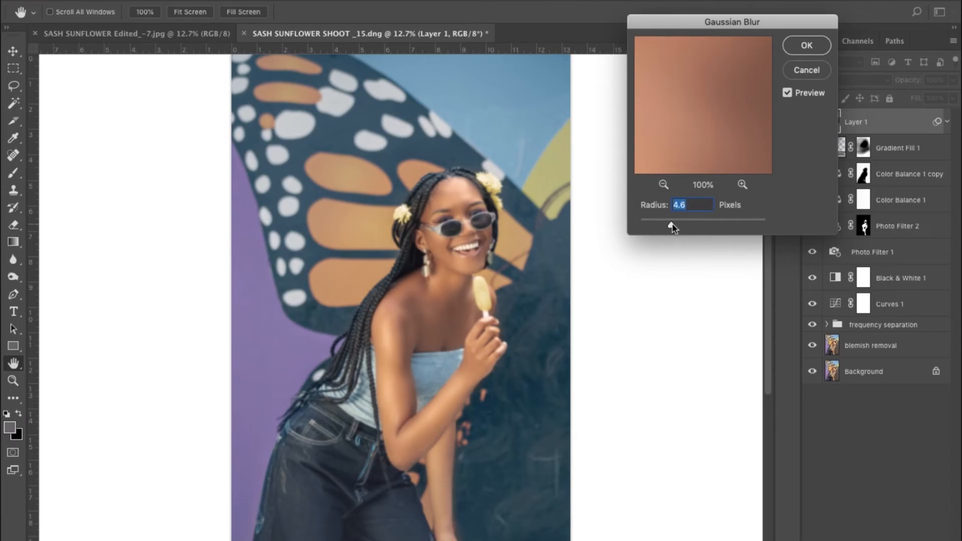
left_click_drag(750, 132, 719, 126)
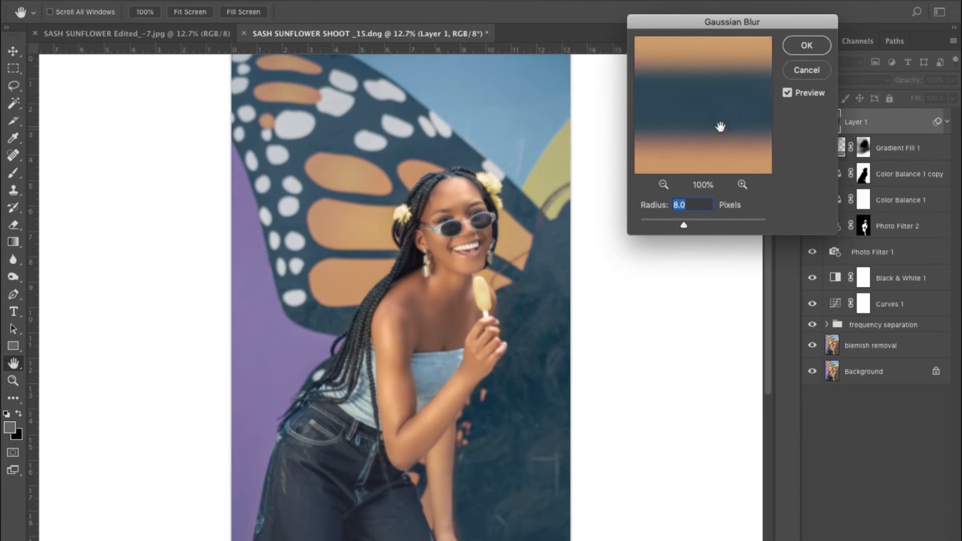
left_click(807, 45)
- Move the figure mask from the Color Balance copy onto the blurred Layer 1 and select that layer
left_click(863, 218)
left_click_drag(863, 216, 865, 215)
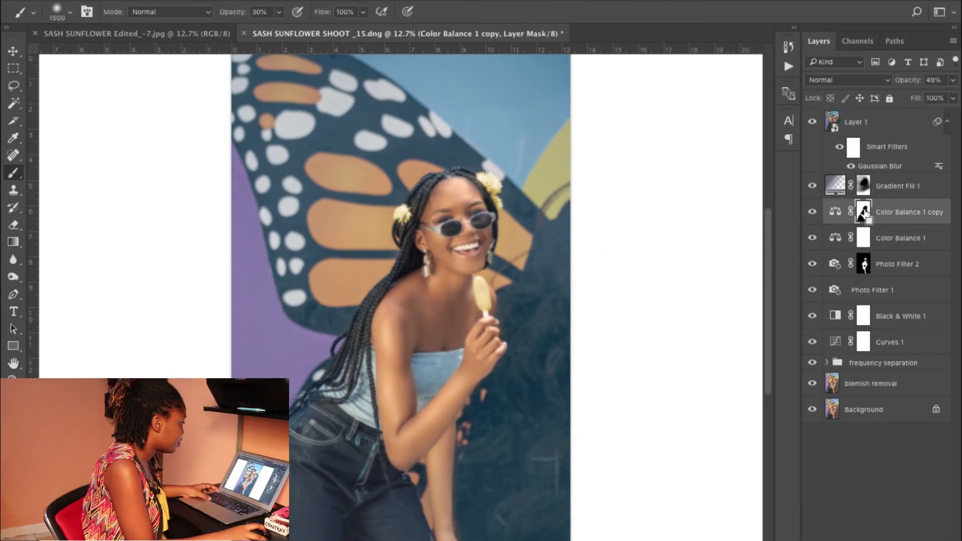
left_click_drag(862, 211, 854, 146)
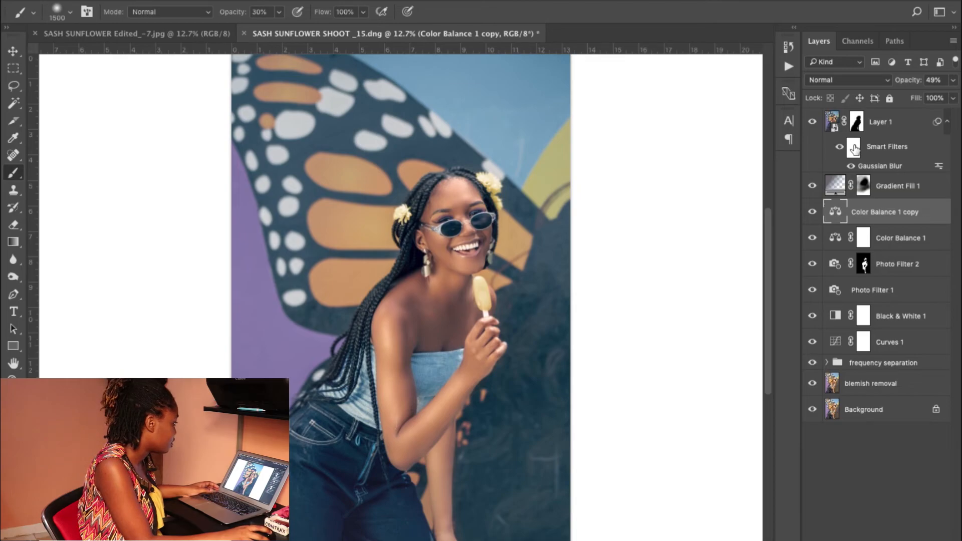
left_click(855, 148)
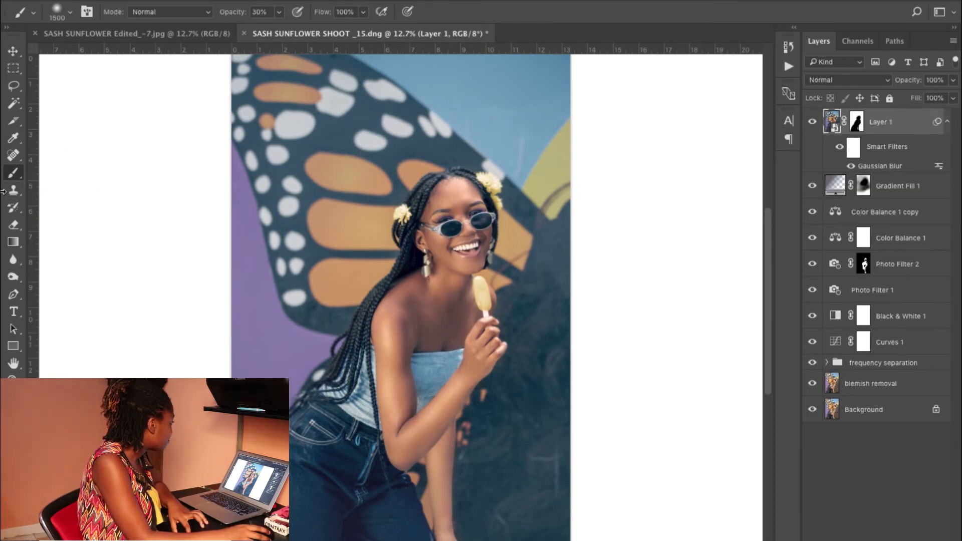
- Crop the portrait tighter around the woman, trimming the top edge and both sides of the mural background
left_click(13, 92)
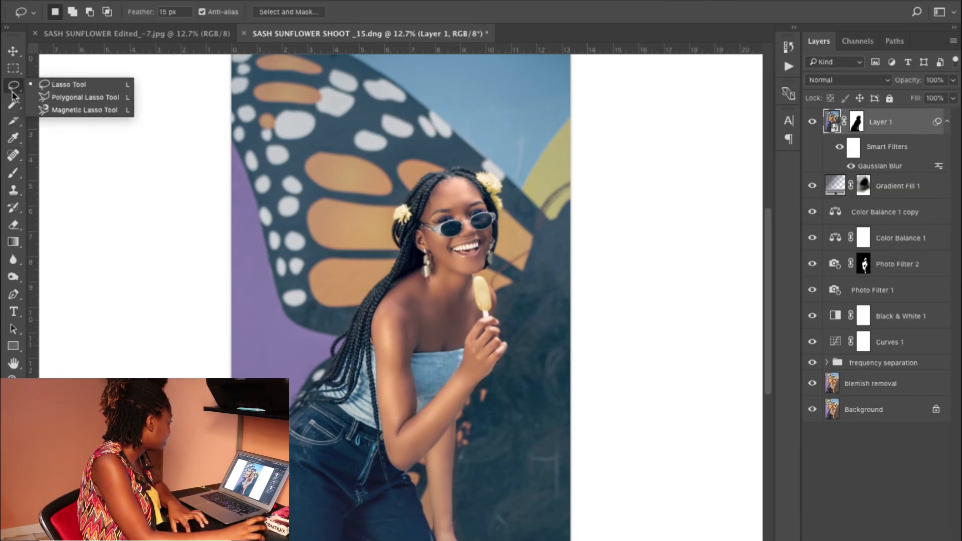
left_click(14, 107)
left_click(17, 125)
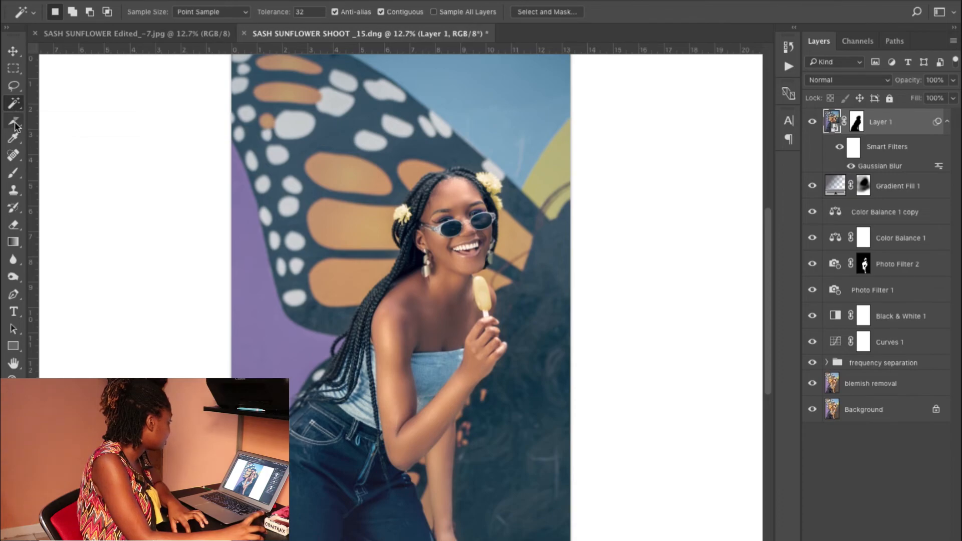
left_click(17, 125)
left_click(47, 119)
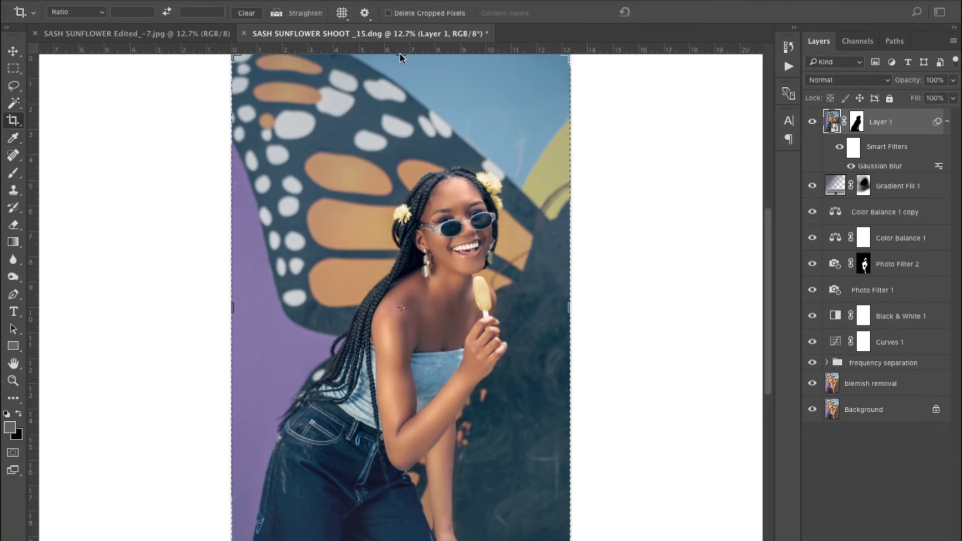
left_click_drag(401, 55, 401, 60)
left_click_drag(235, 310, 243, 301)
left_click_drag(401, 61, 405, 90)
key("Return")
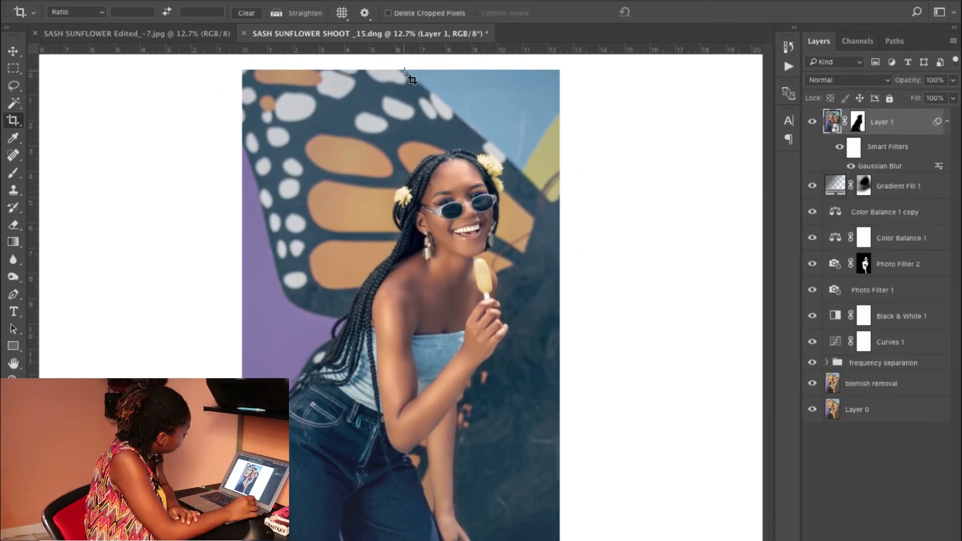
- Group all layers above Layer 0, from blemish removal up to the blurred Layer 1, into one layer group
key("super+equal")
key("super+equal")
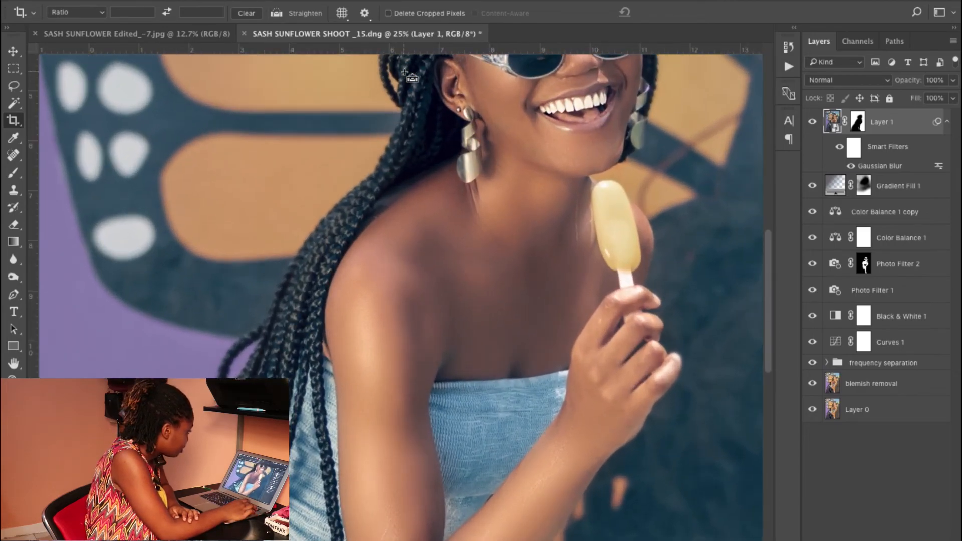
key("super+g")
key("super+0")
key("v")
- Add a Levels adjustment above Layer 1 inside the group, with the white input level at 233 and midtones at 1.00
left_click(882, 539)
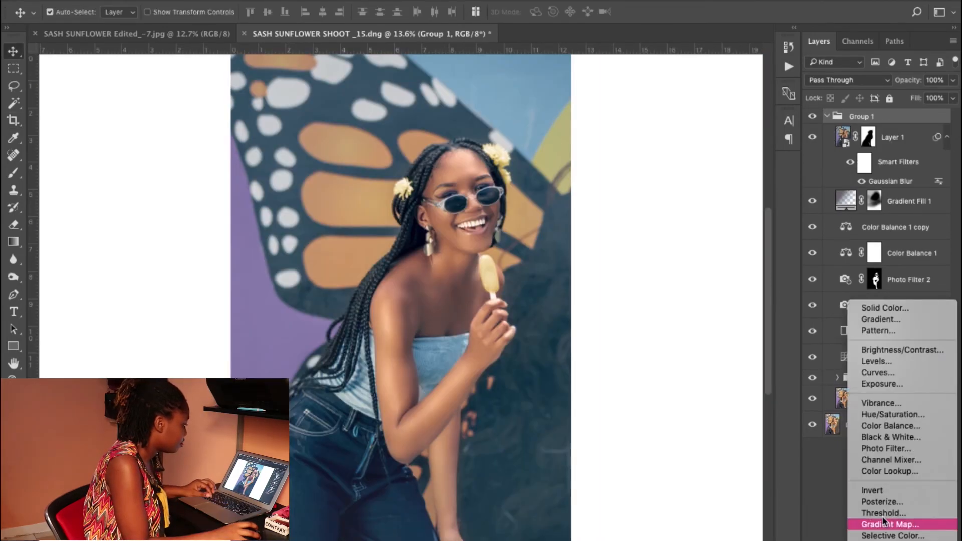
left_click(897, 362)
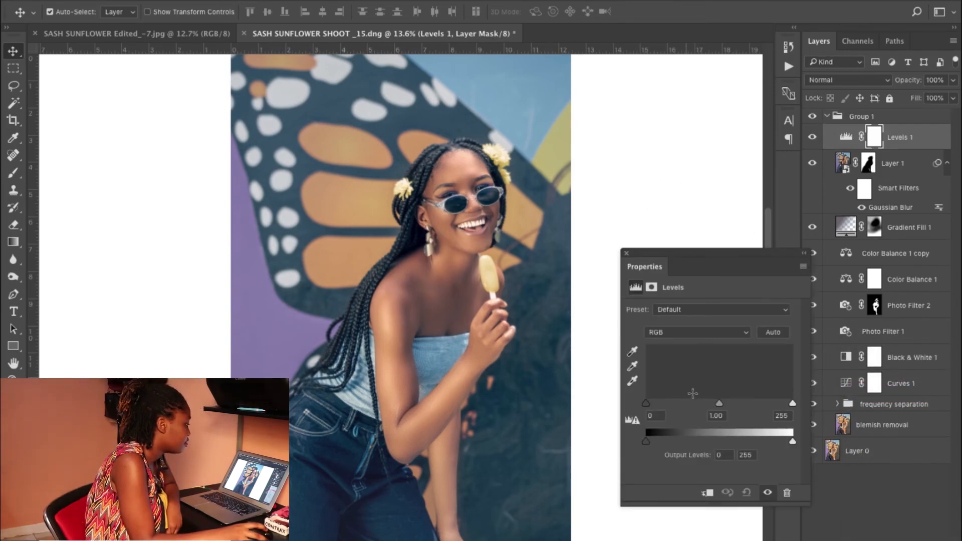
left_click_drag(645, 404, 650, 405)
left_click_drag(715, 406, 714, 406)
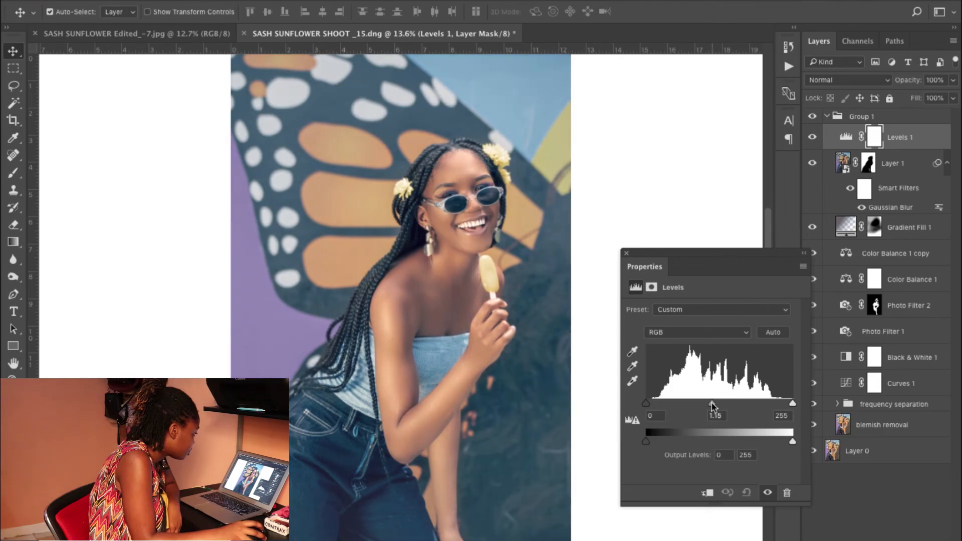
left_click_drag(792, 404, 780, 403)
left_click_drag(709, 404, 716, 406)
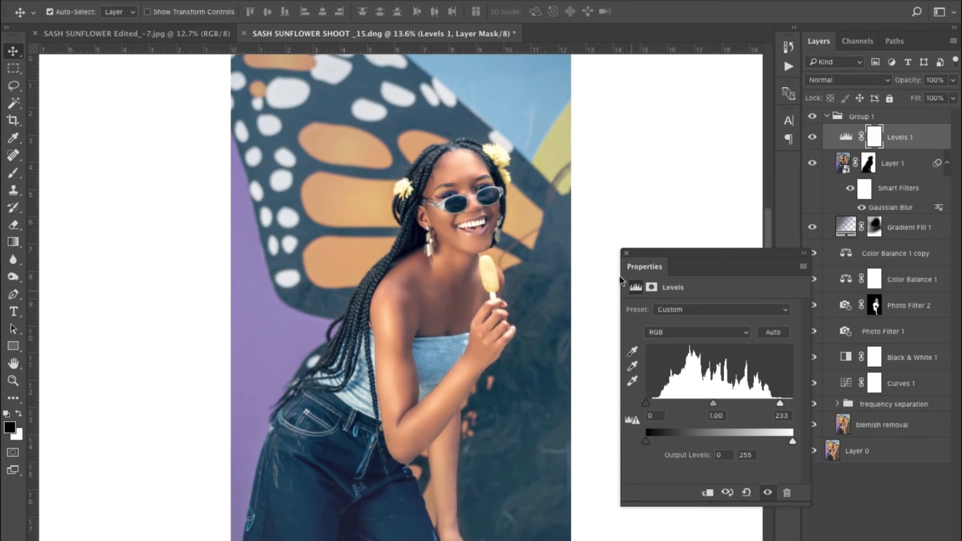